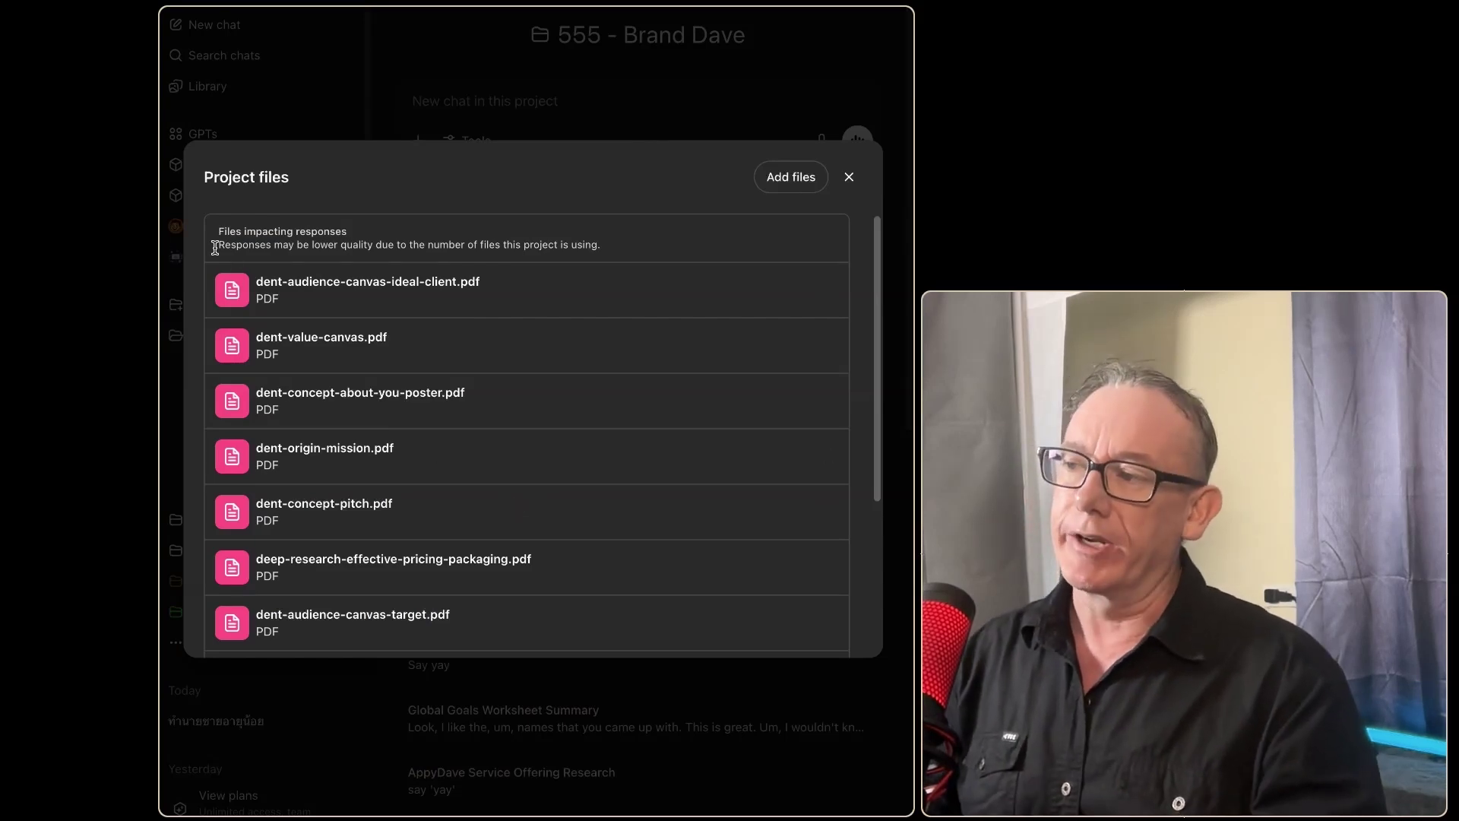
# Step: Review the lower-quality warning in Project files, then close it and scroll the project's chat list
pyautogui.moveTo(274, 245); pyautogui.dragTo(618, 252)
pyautogui.click(630, 246)
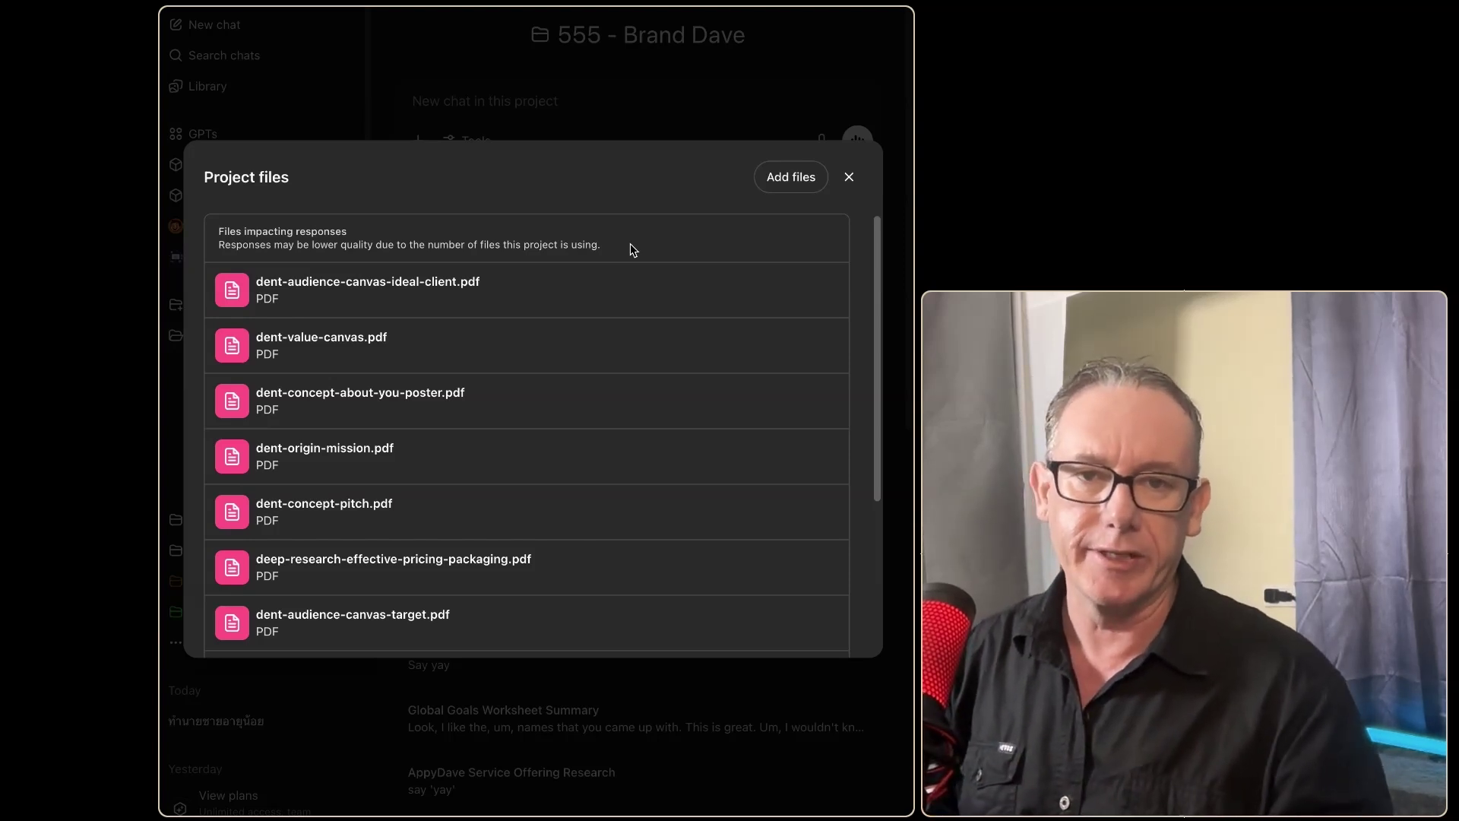
pyautogui.click(849, 177)
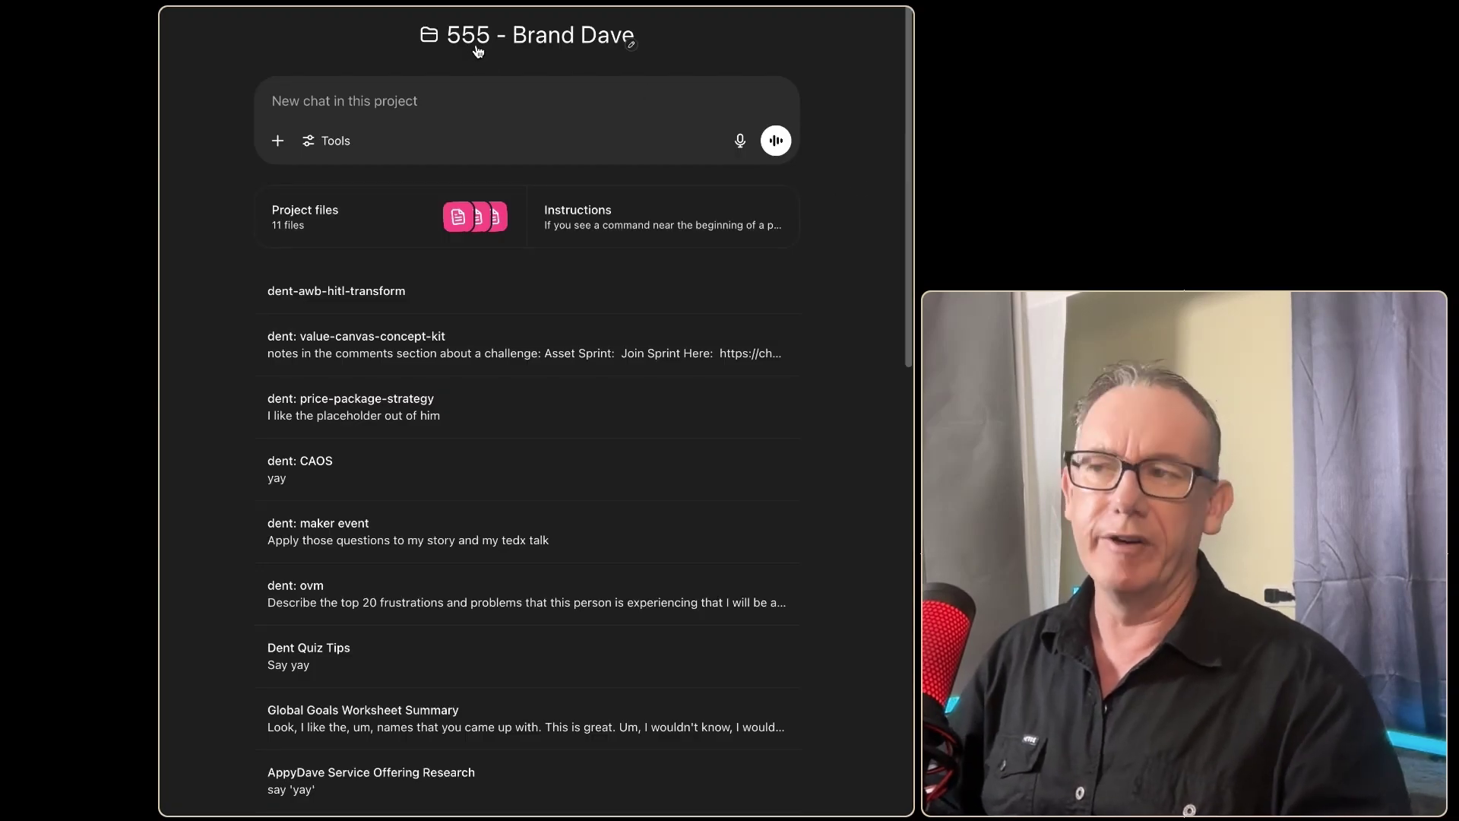
pyautogui.scroll(-15, 573, 368)
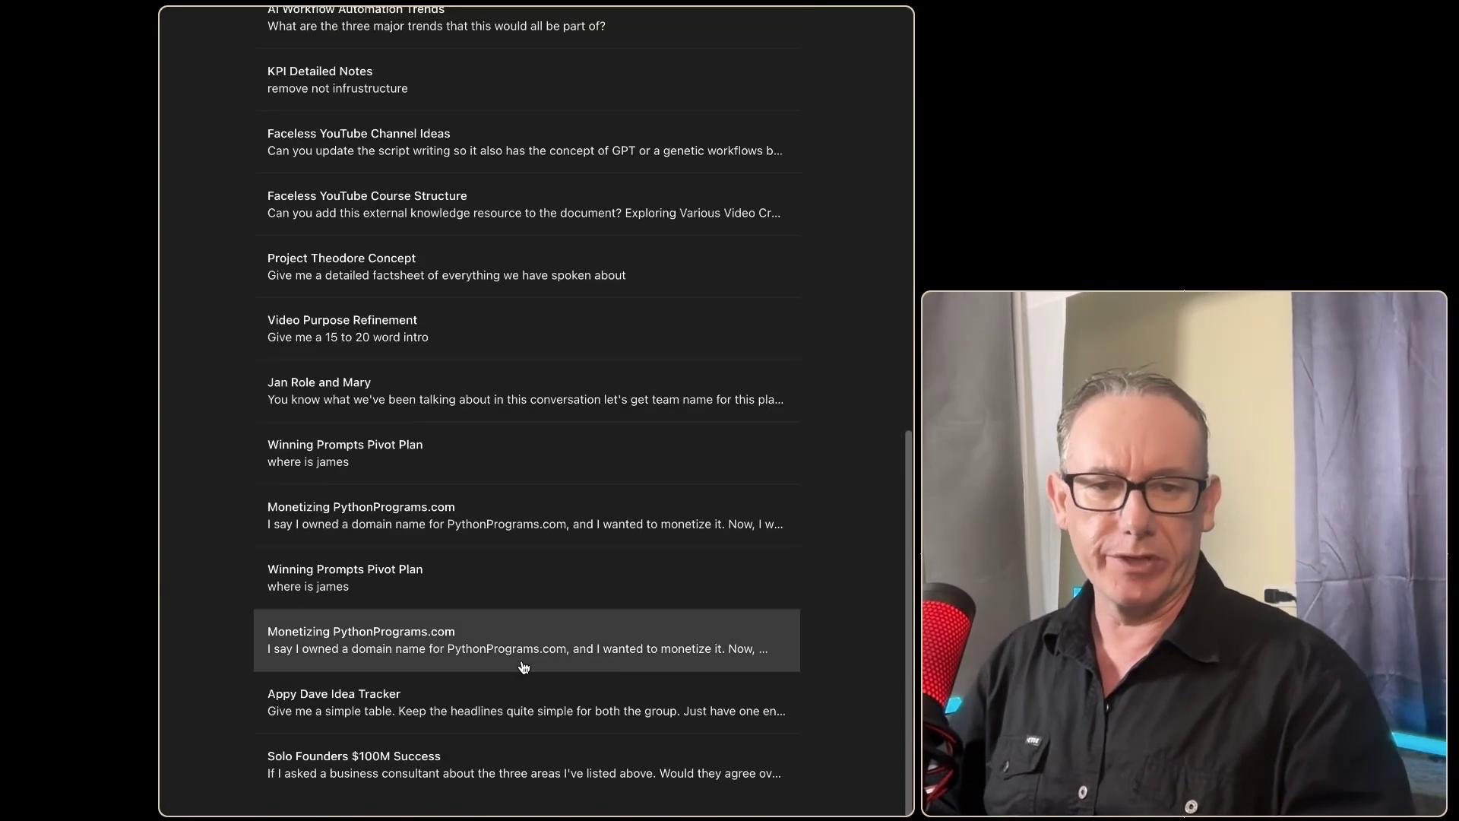
pyautogui.scroll(15, 524, 667)
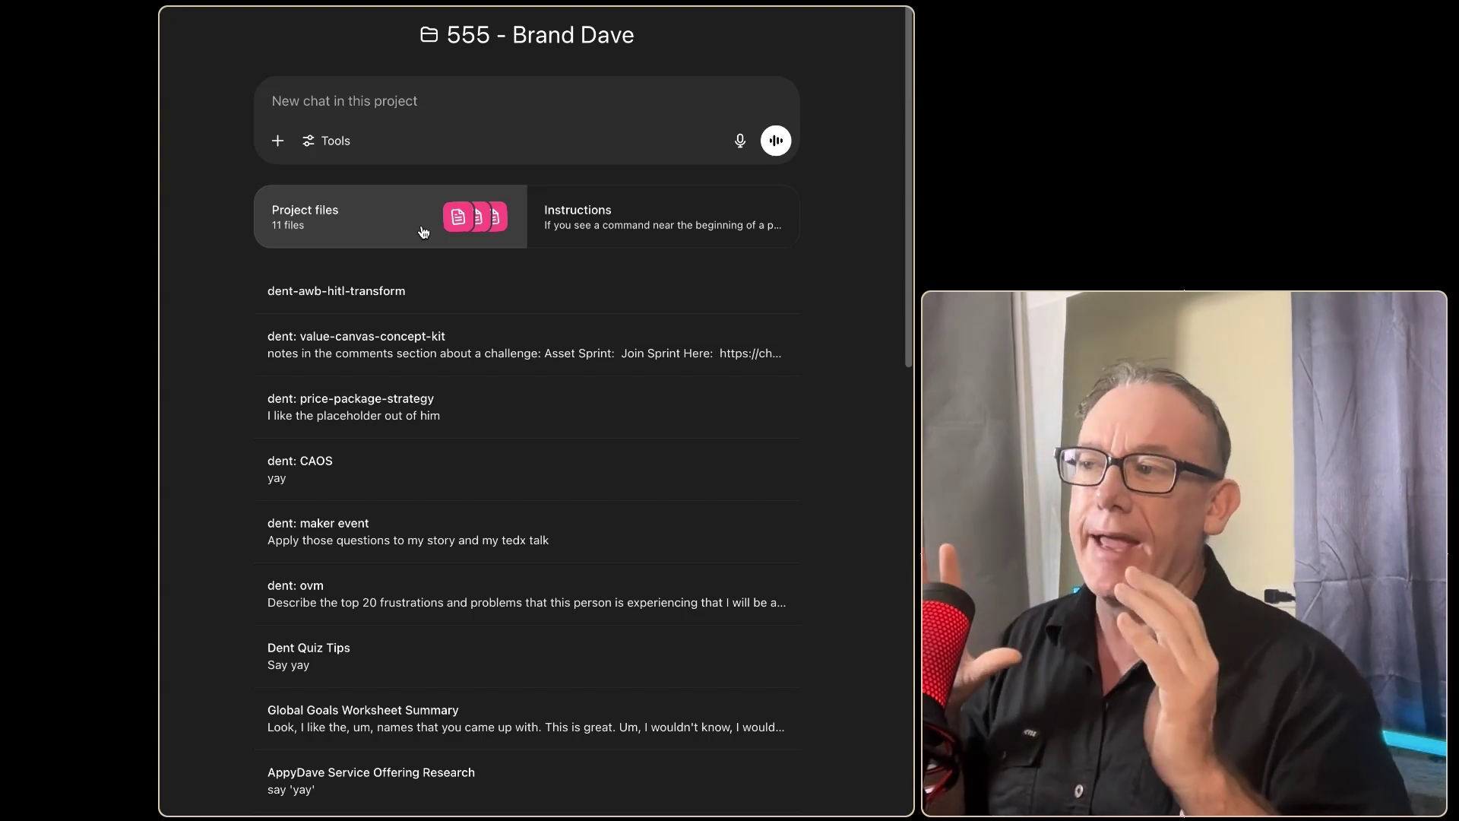
# Step: Reopen Project files, select the lower-quality warning text, and dismiss the list again
pyautogui.click(424, 232)
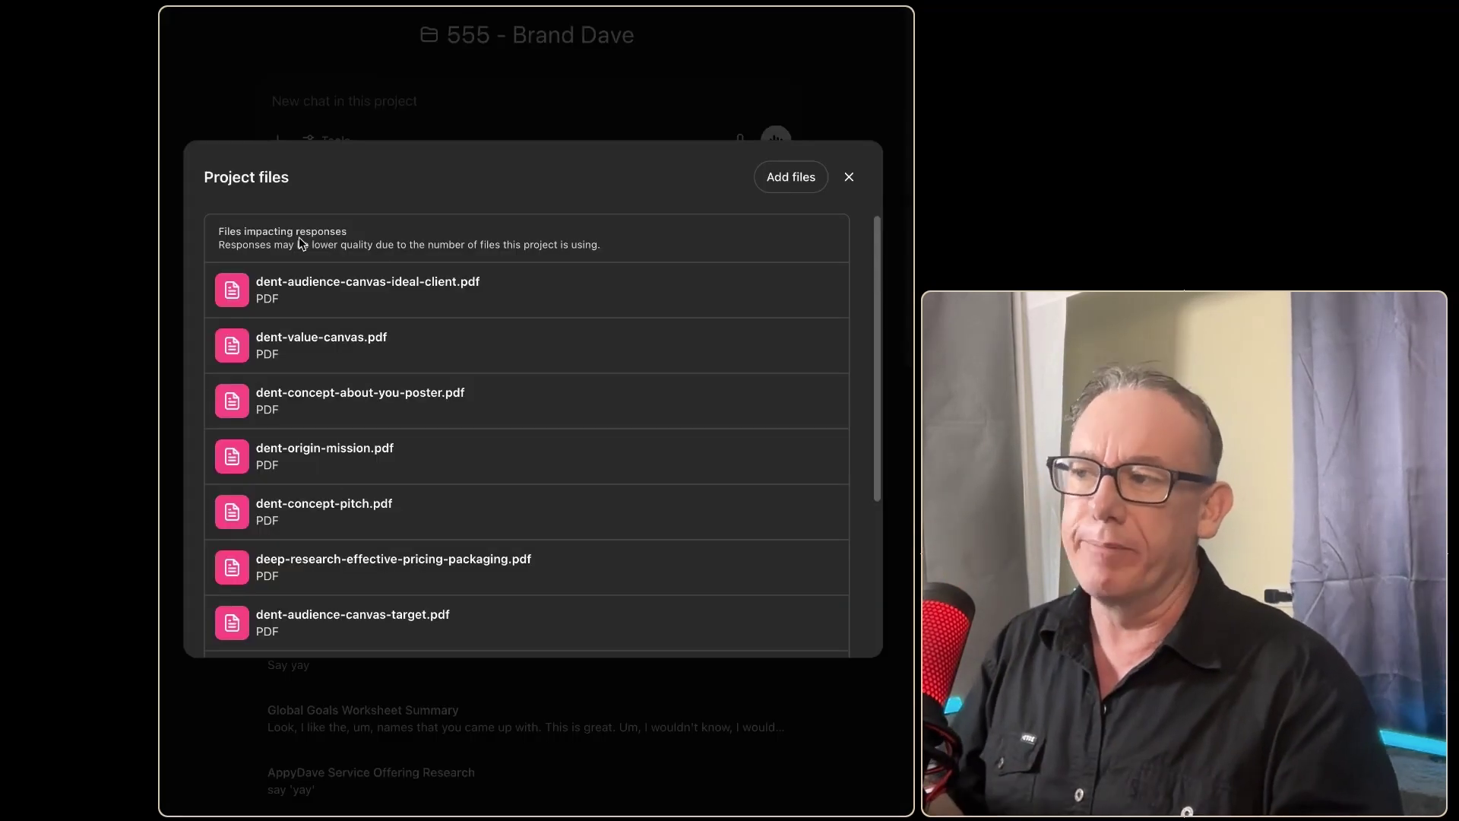
pyautogui.moveTo(249, 245); pyautogui.dragTo(641, 248)
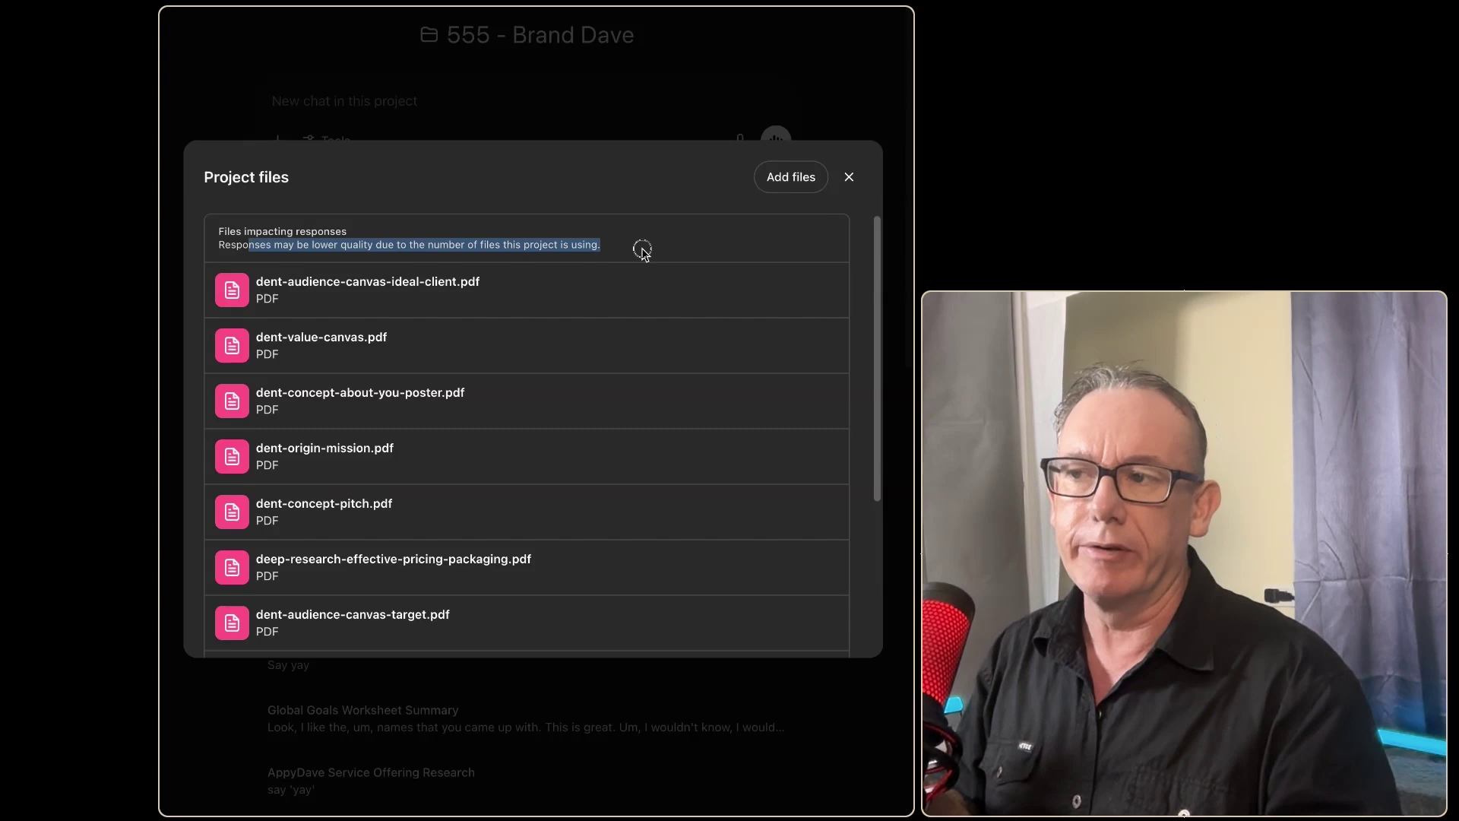
pyautogui.press('Escape')
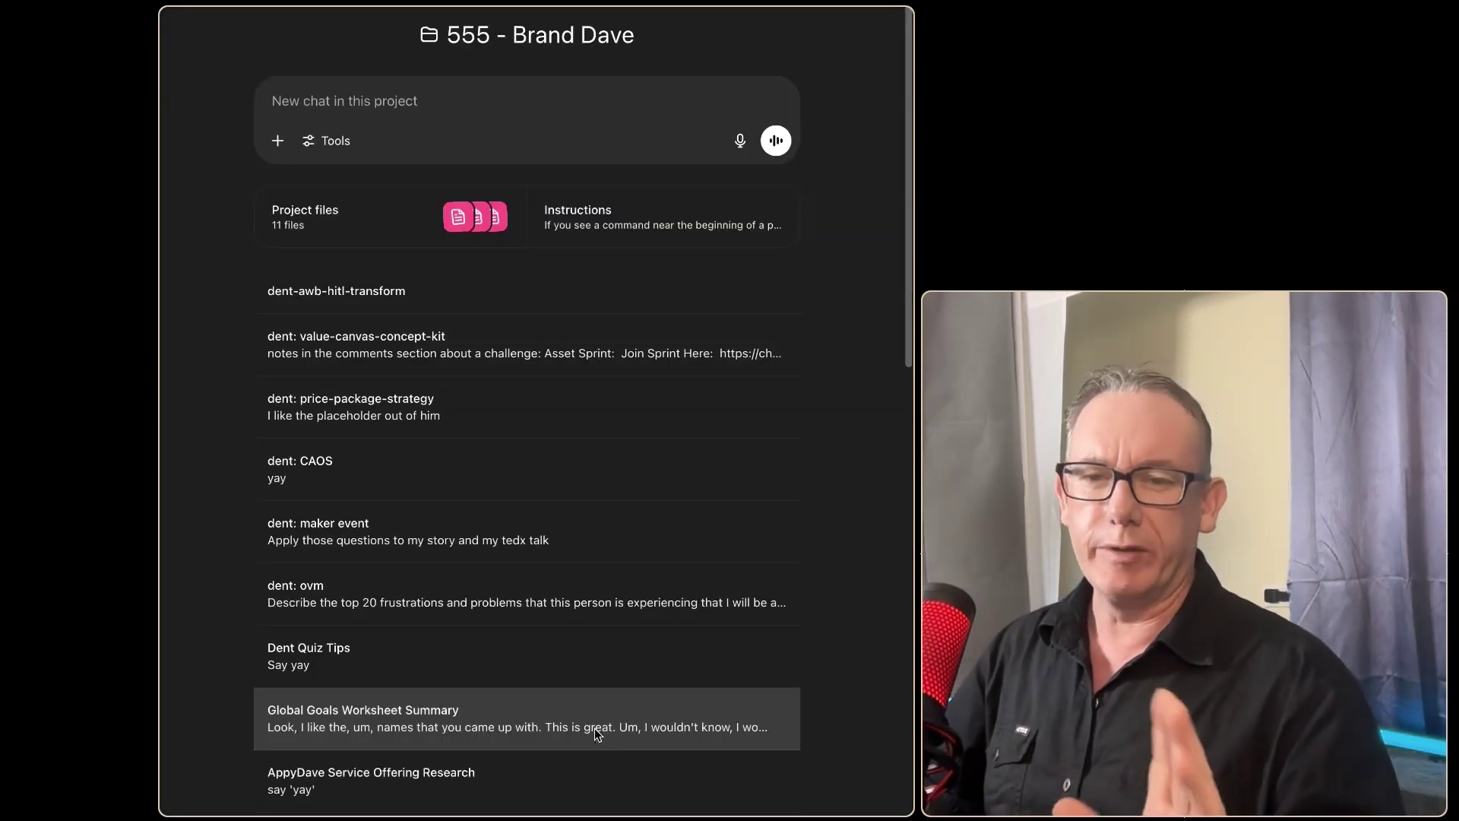
# Step: Read the chat on using specific project files down to the Extra Tip, then return to the project
pyautogui.click(595, 728)
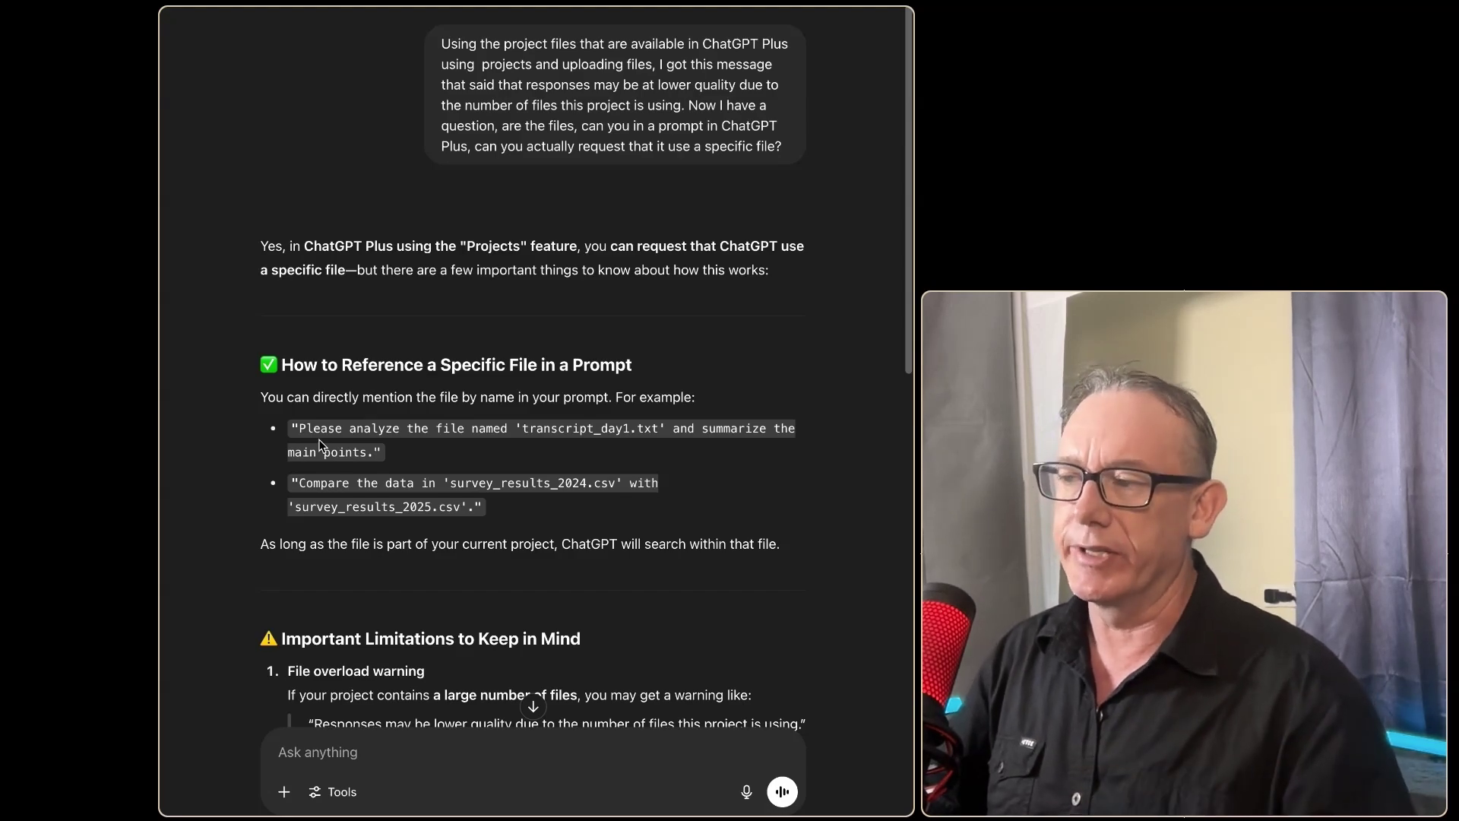
pyautogui.scroll(-8, 319, 445)
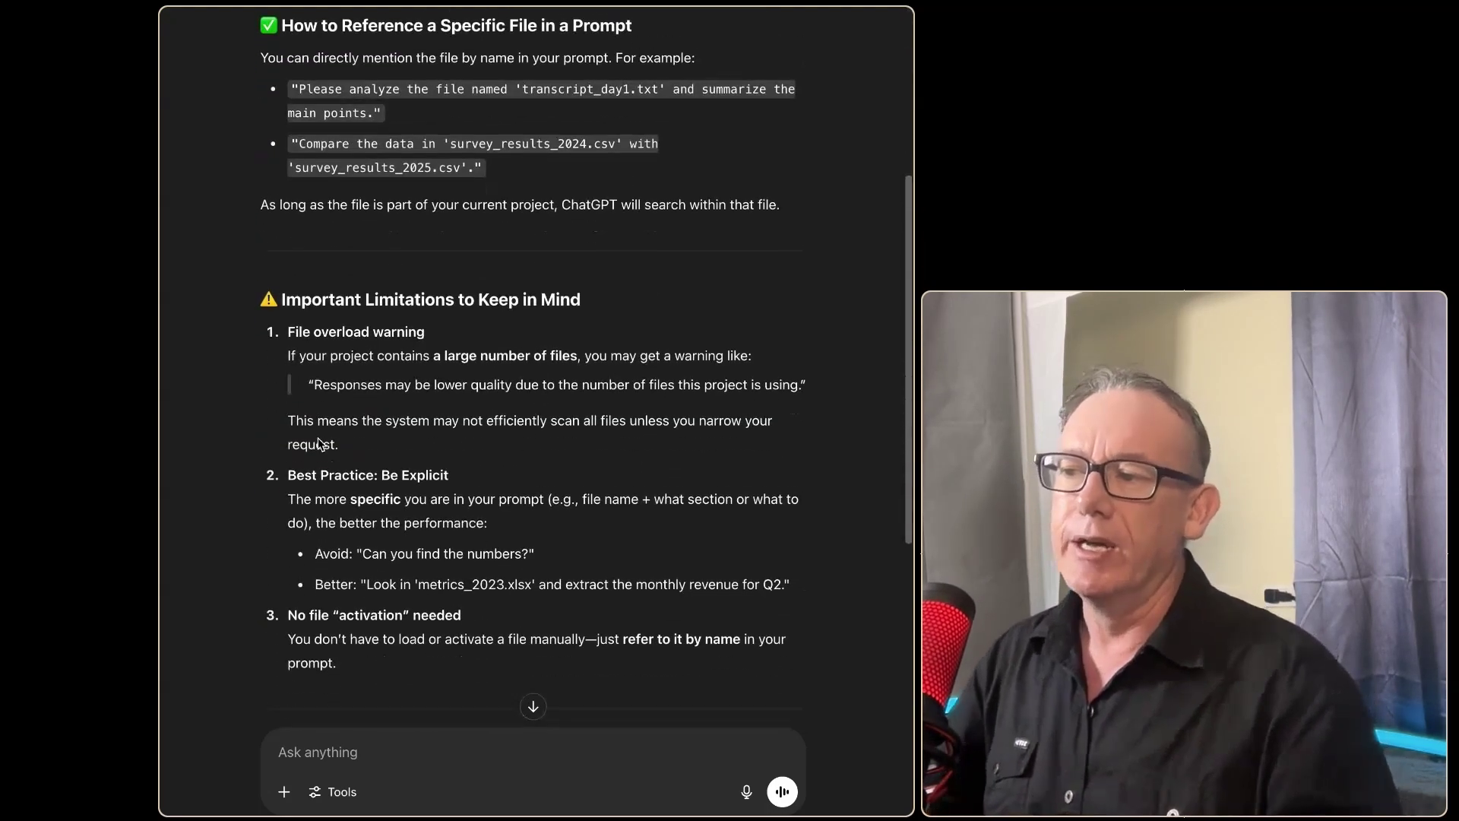
pyautogui.scroll(-2, 319, 444)
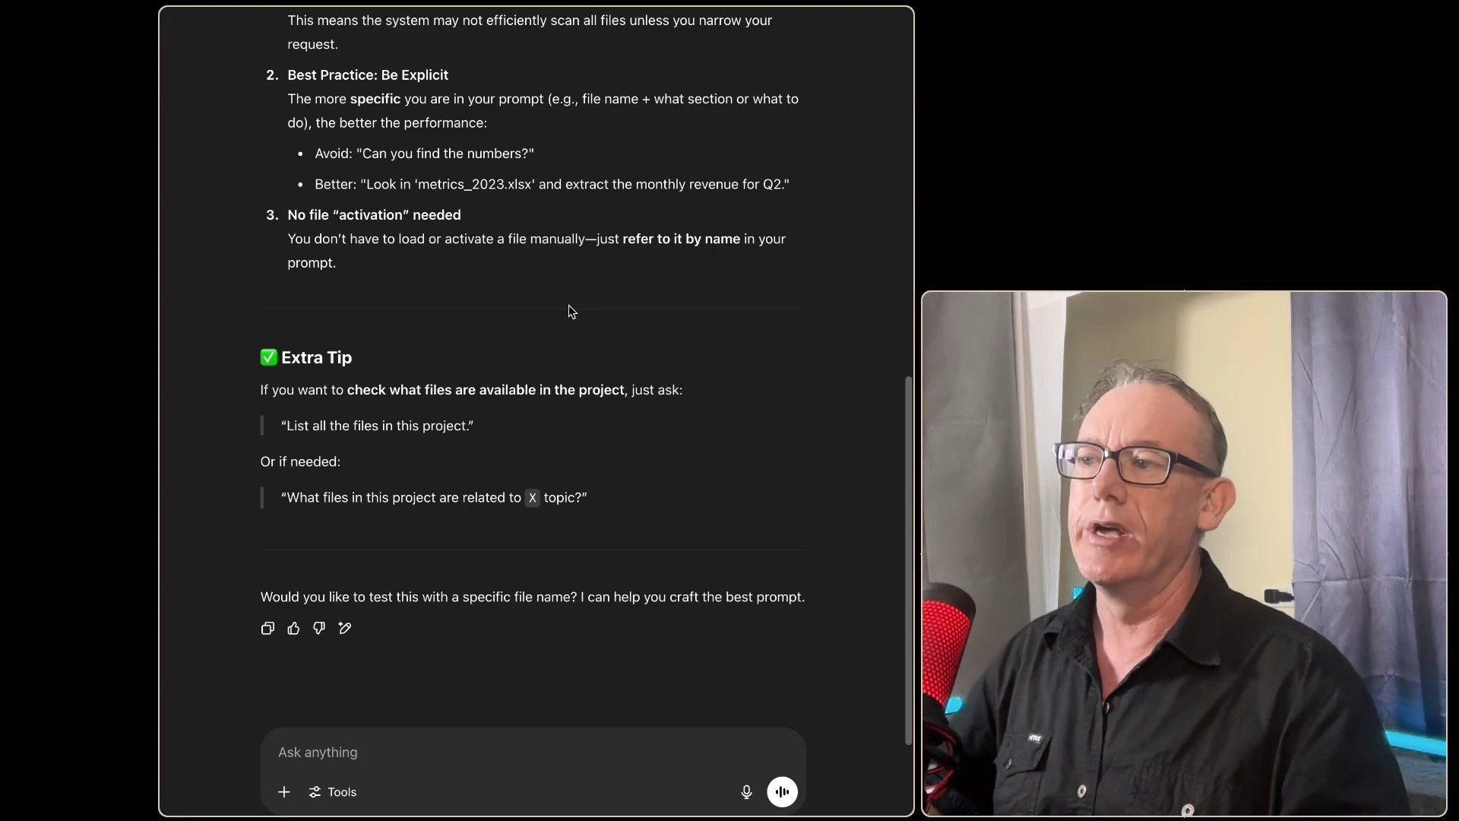
pyautogui.hotkey('alt', 'Left')
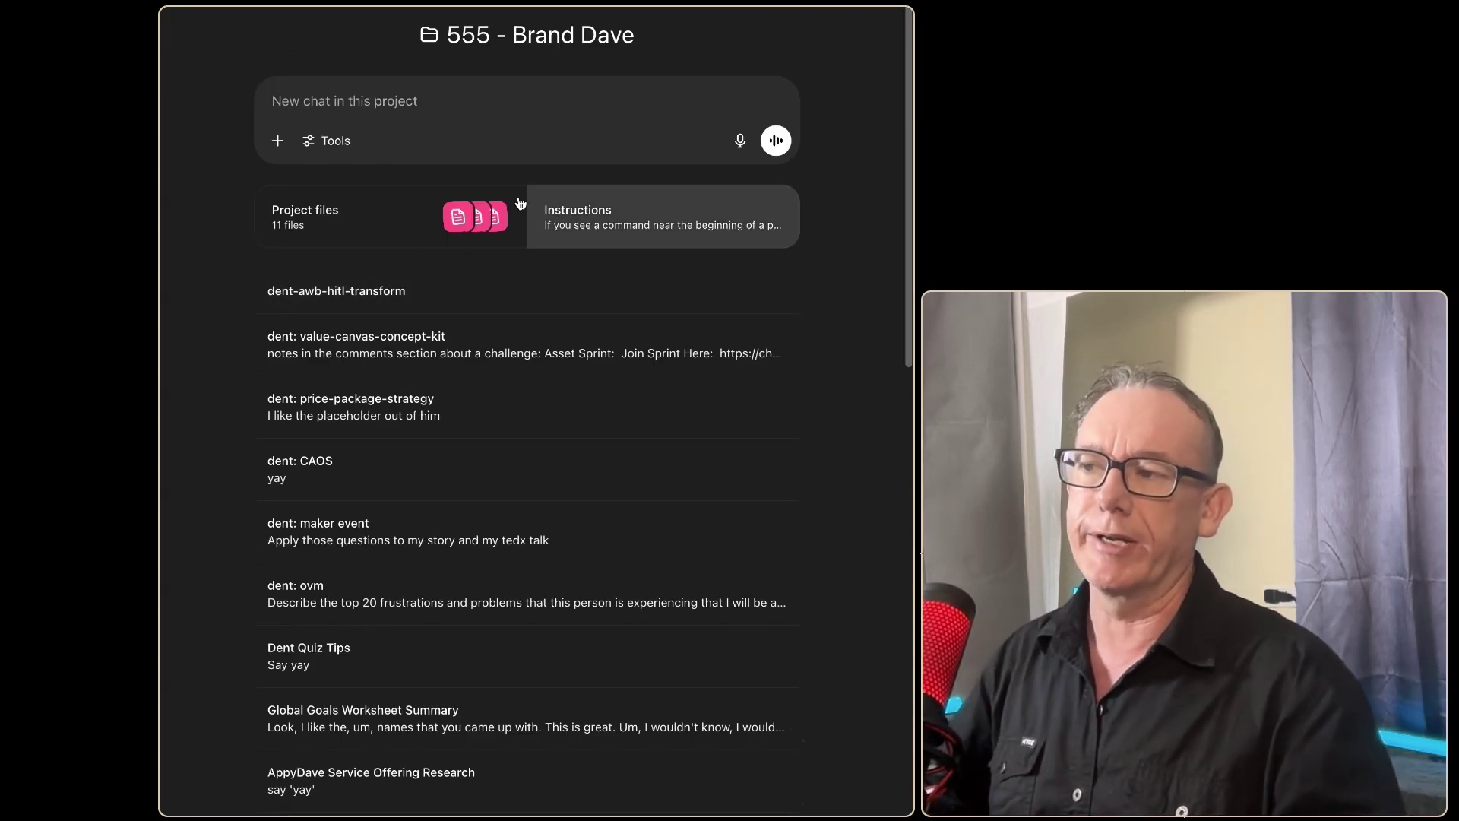
# Step: Open the 555 - Brand Dave instructions and place the cursor on the empty line below Winning Prompts
pyautogui.click(585, 243)
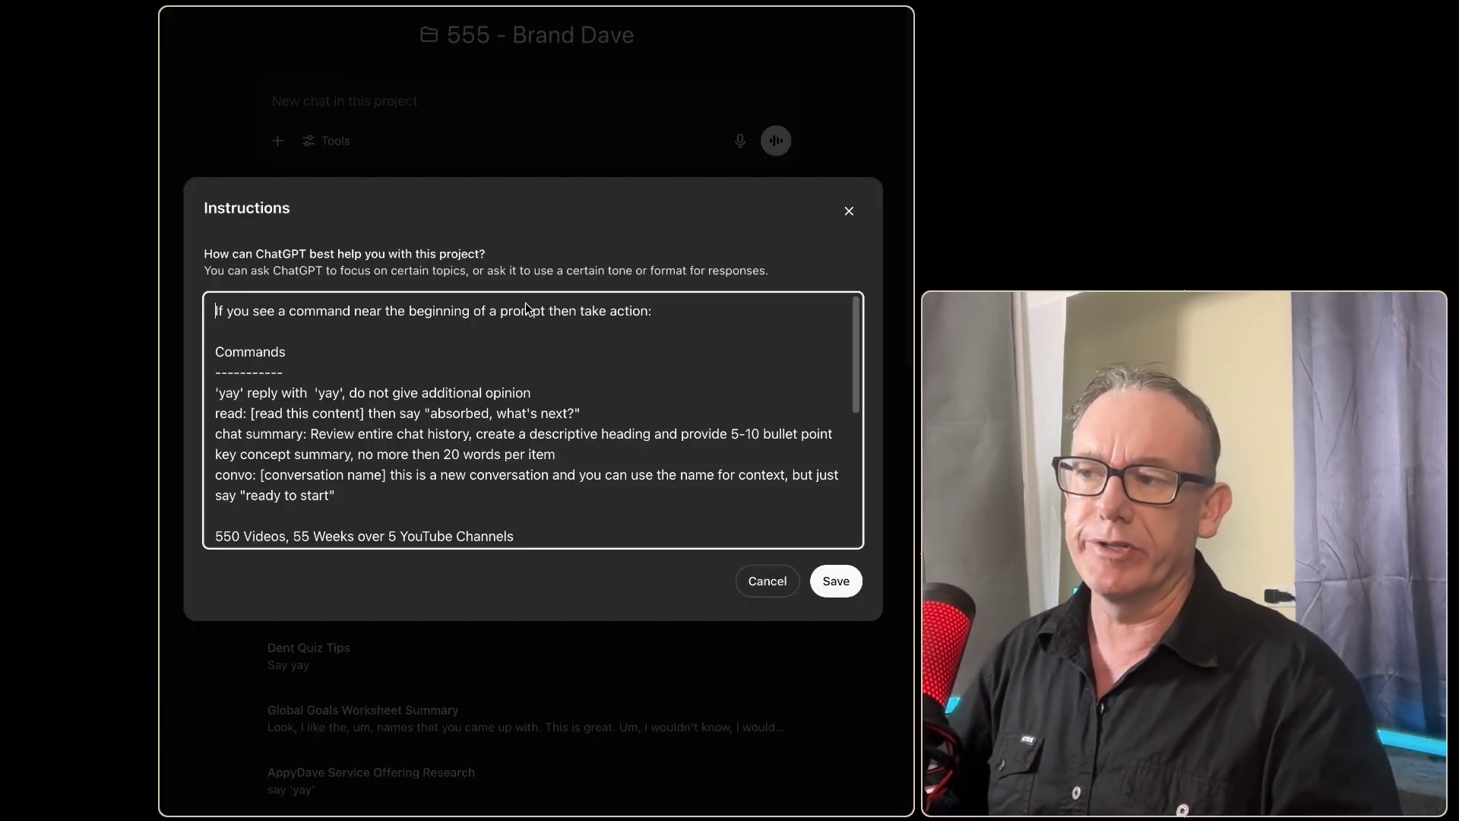
pyautogui.scroll(-5, 399, 372)
pyautogui.scroll(-1, 400, 372)
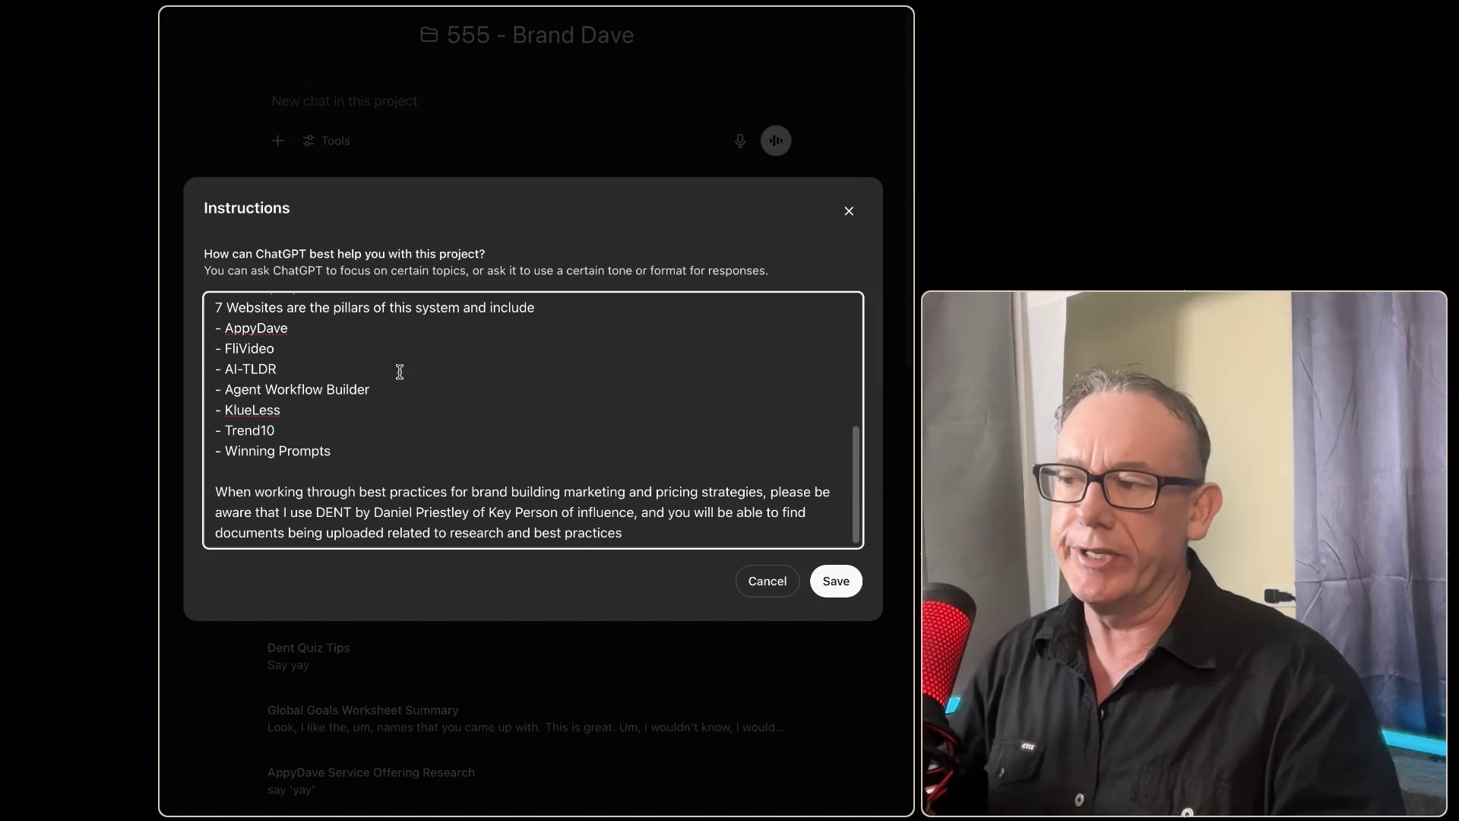
pyautogui.click(470, 471)
pyautogui.scroll(5, 474, 494)
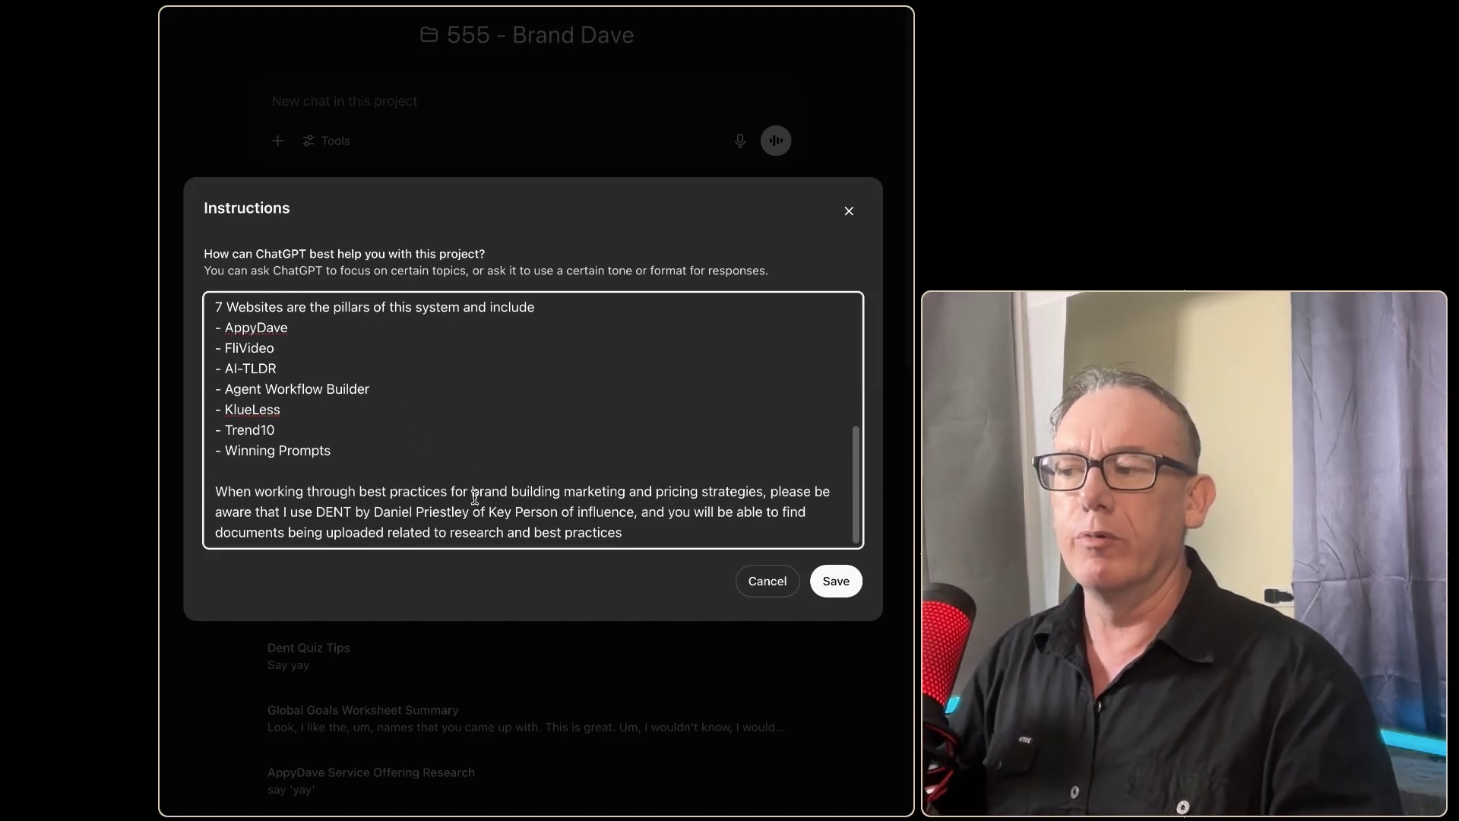
pyautogui.scroll(-5, 474, 498)
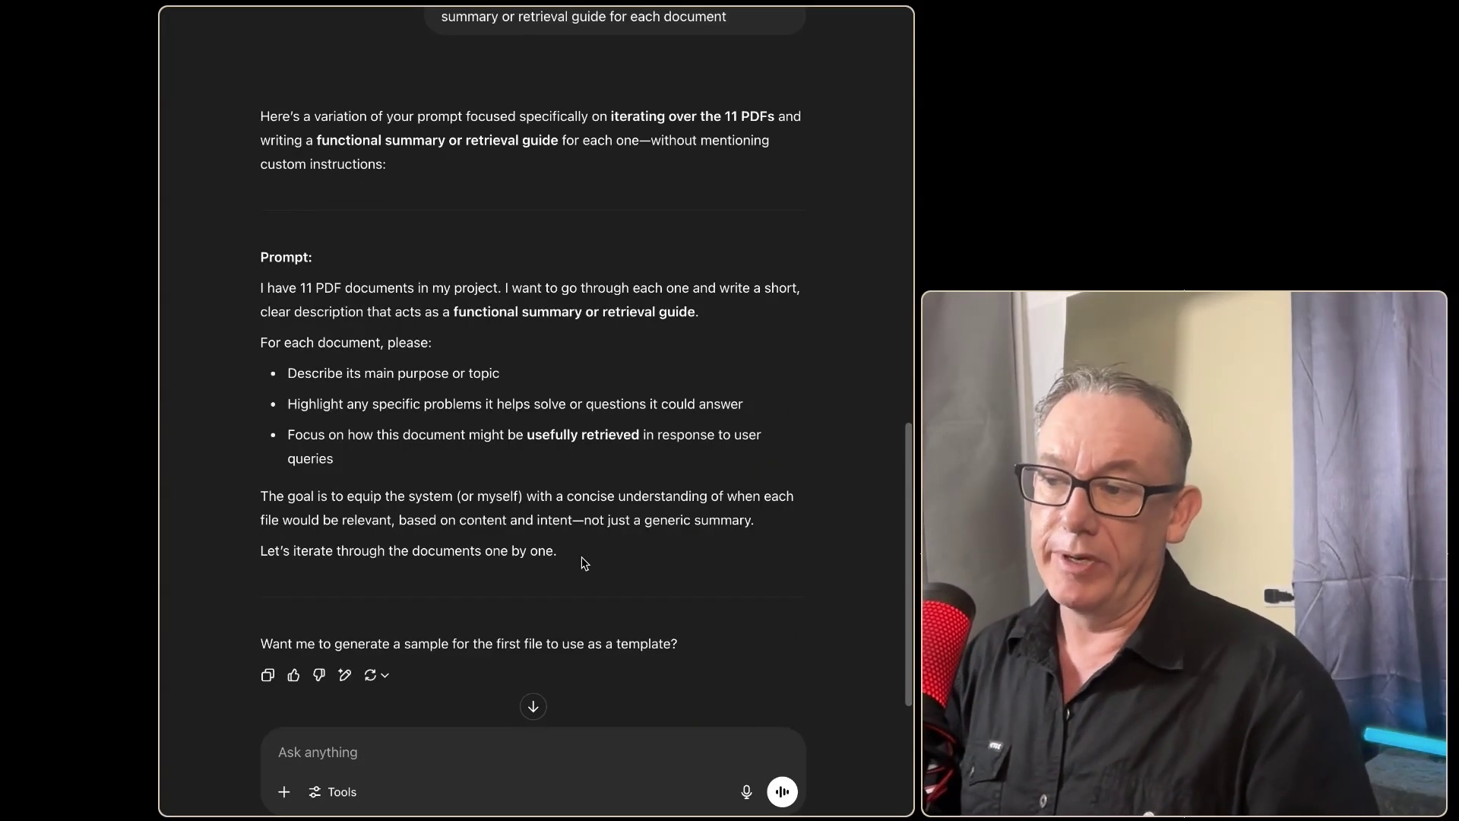
# Step: Select and copy the suggested prompt from 'I have 11 PDF documents' through 'one by one.'
pyautogui.moveTo(581, 555); pyautogui.dragTo(232, 282)
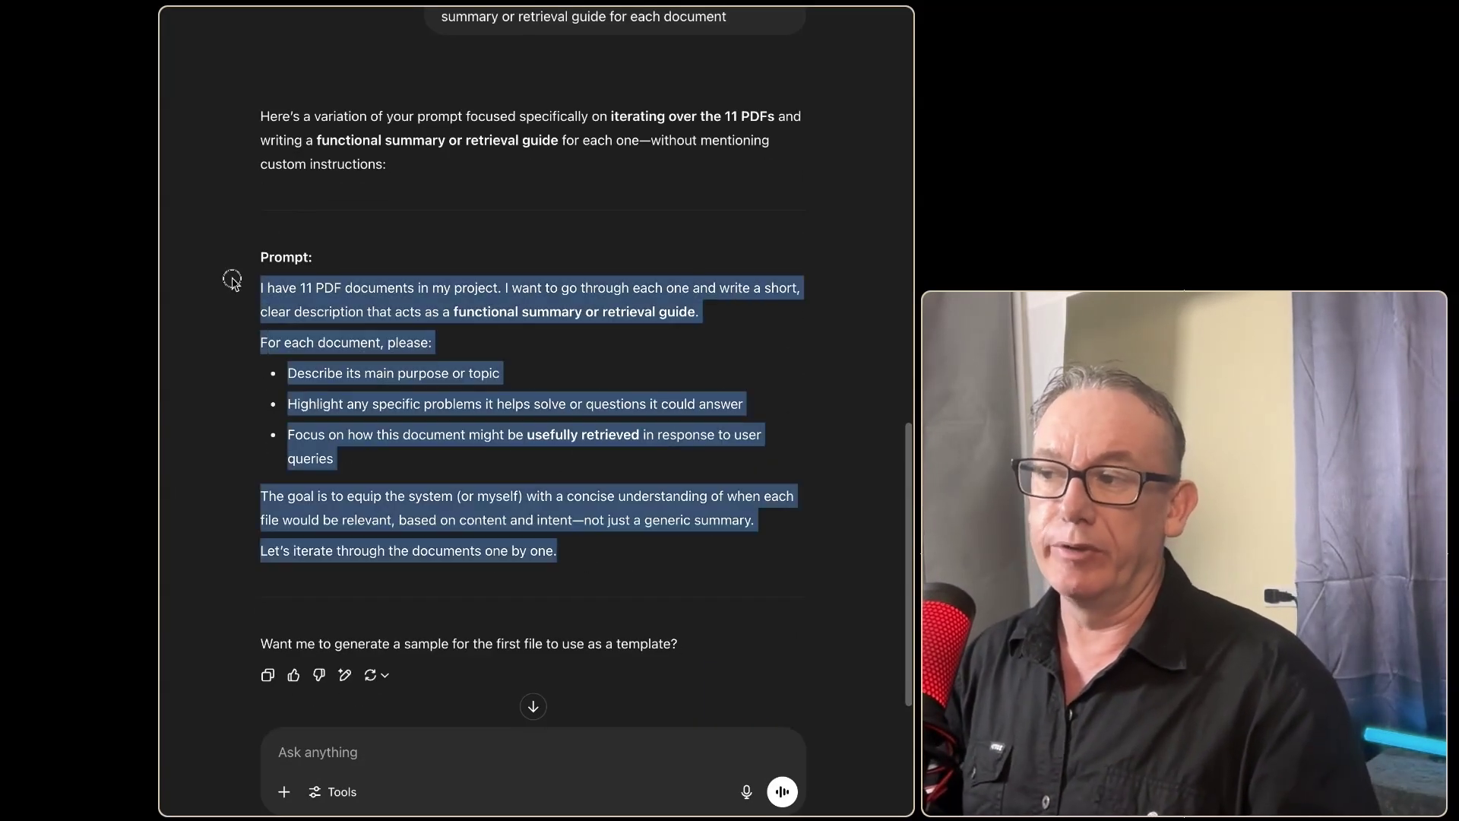
pyautogui.click(283, 336)
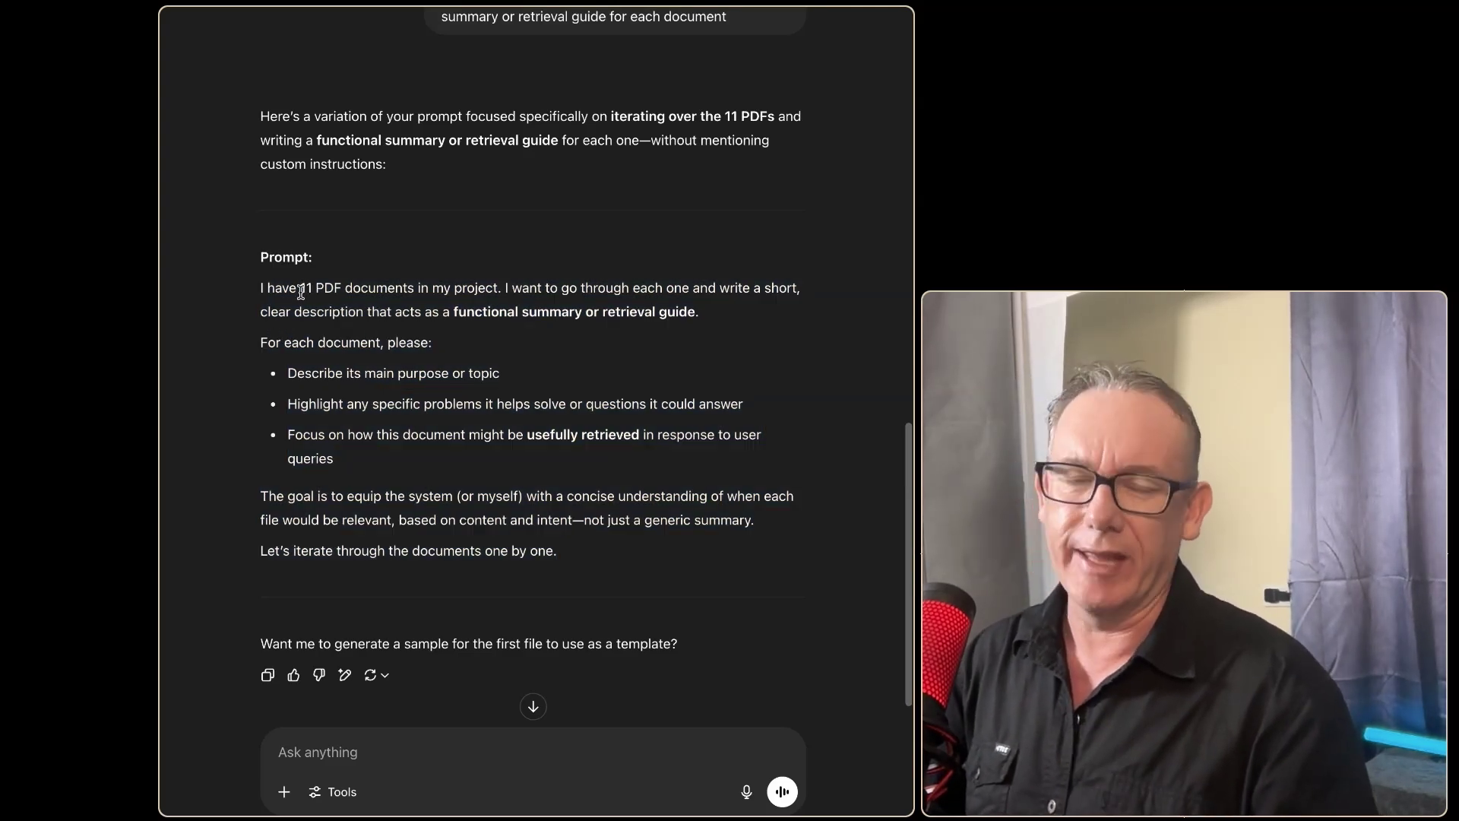
pyautogui.moveTo(301, 289); pyautogui.dragTo(511, 306)
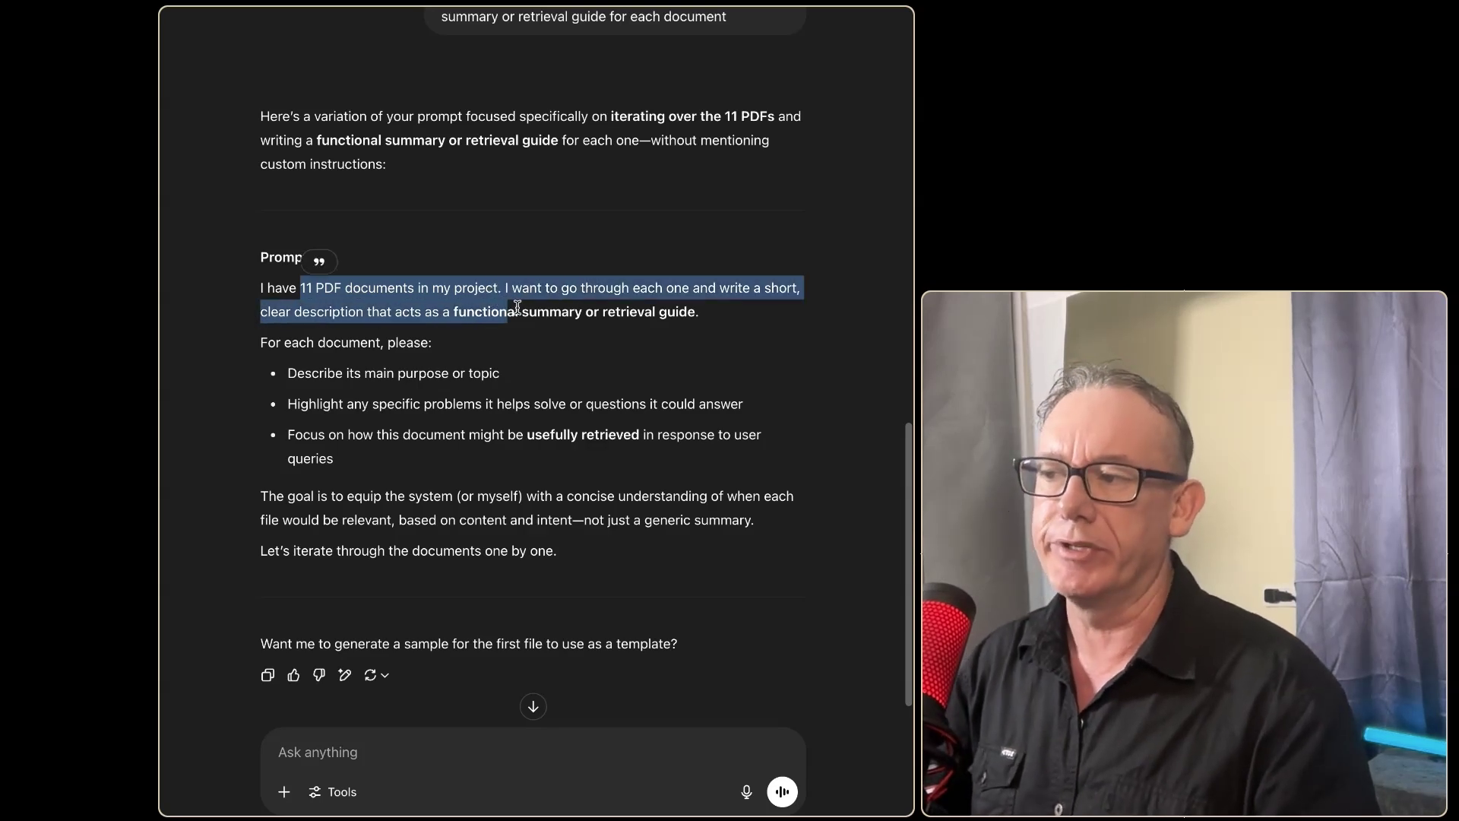
pyautogui.click(563, 389)
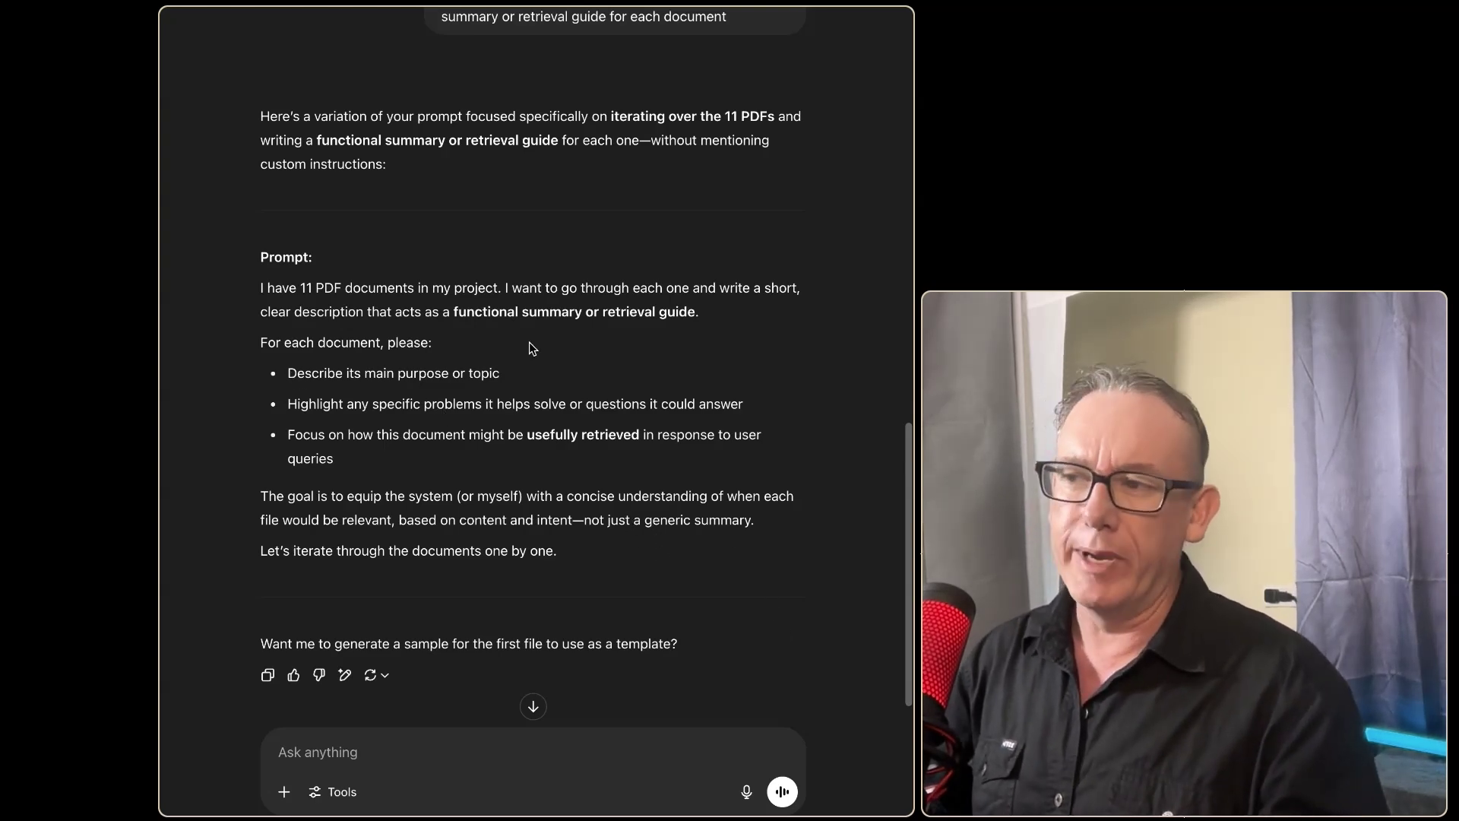
pyautogui.moveTo(454, 313); pyautogui.dragTo(687, 318)
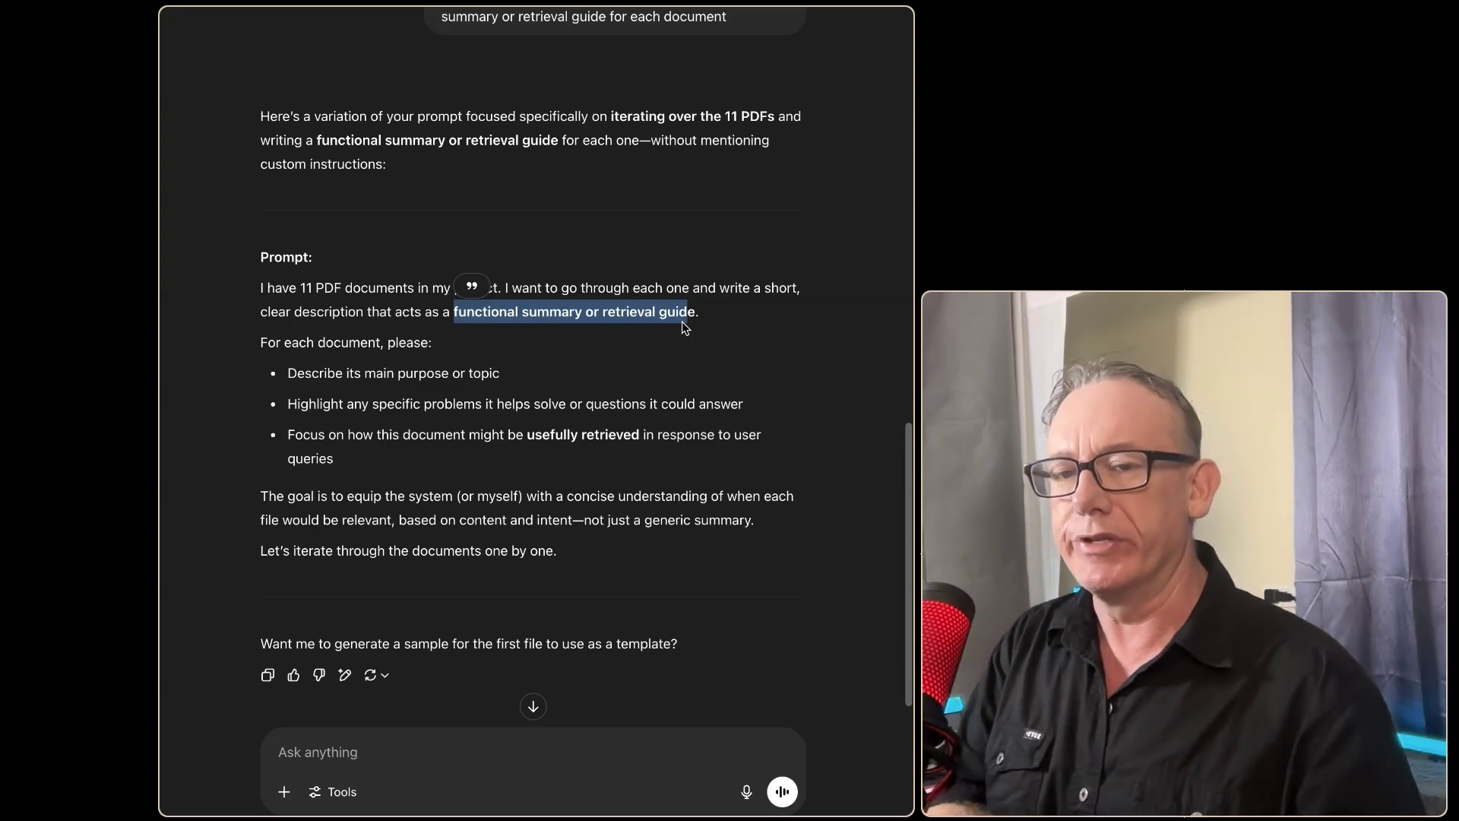
pyautogui.click(636, 357)
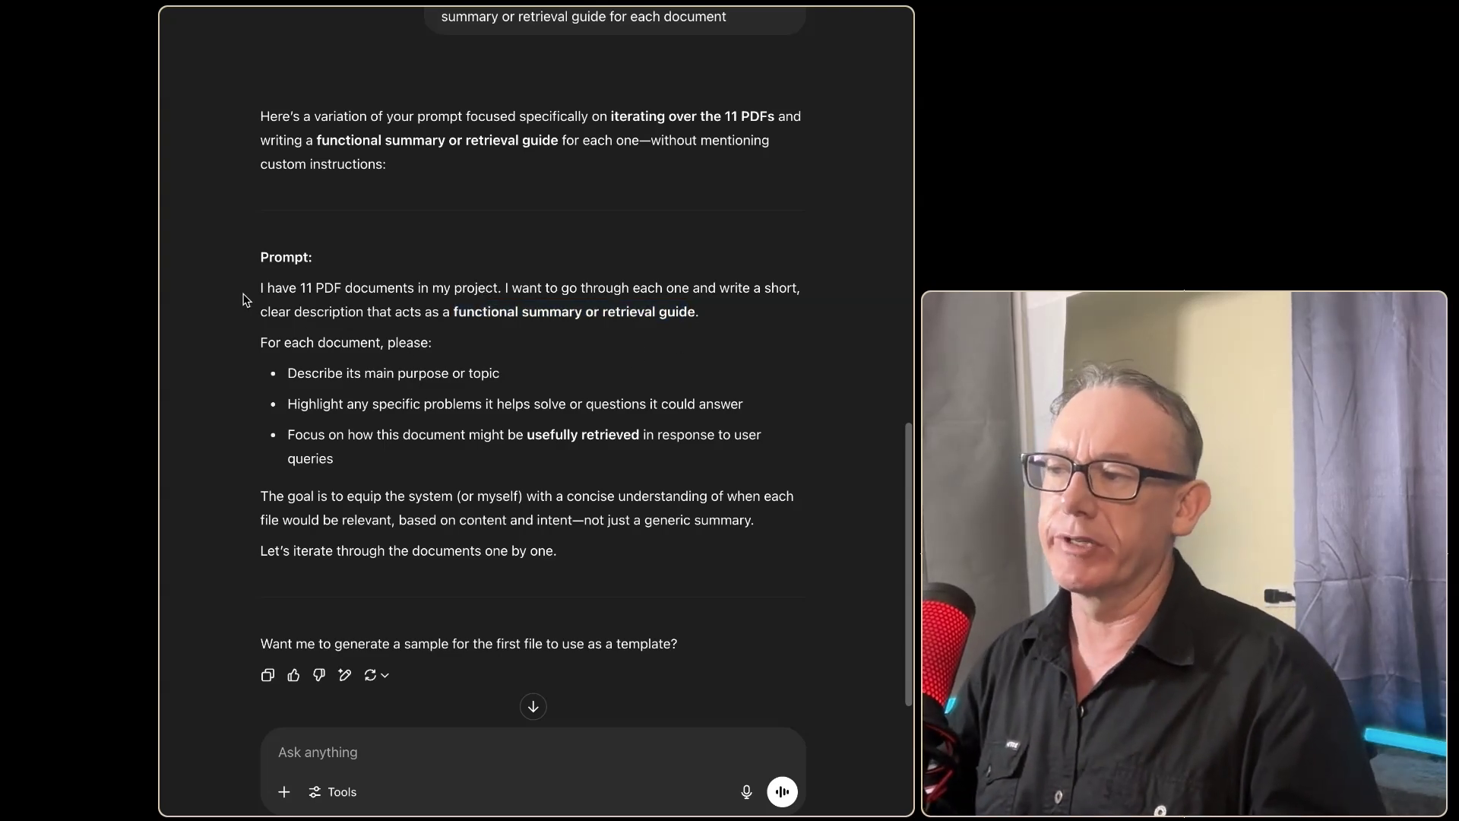
pyautogui.moveTo(262, 286); pyautogui.dragTo(614, 570)
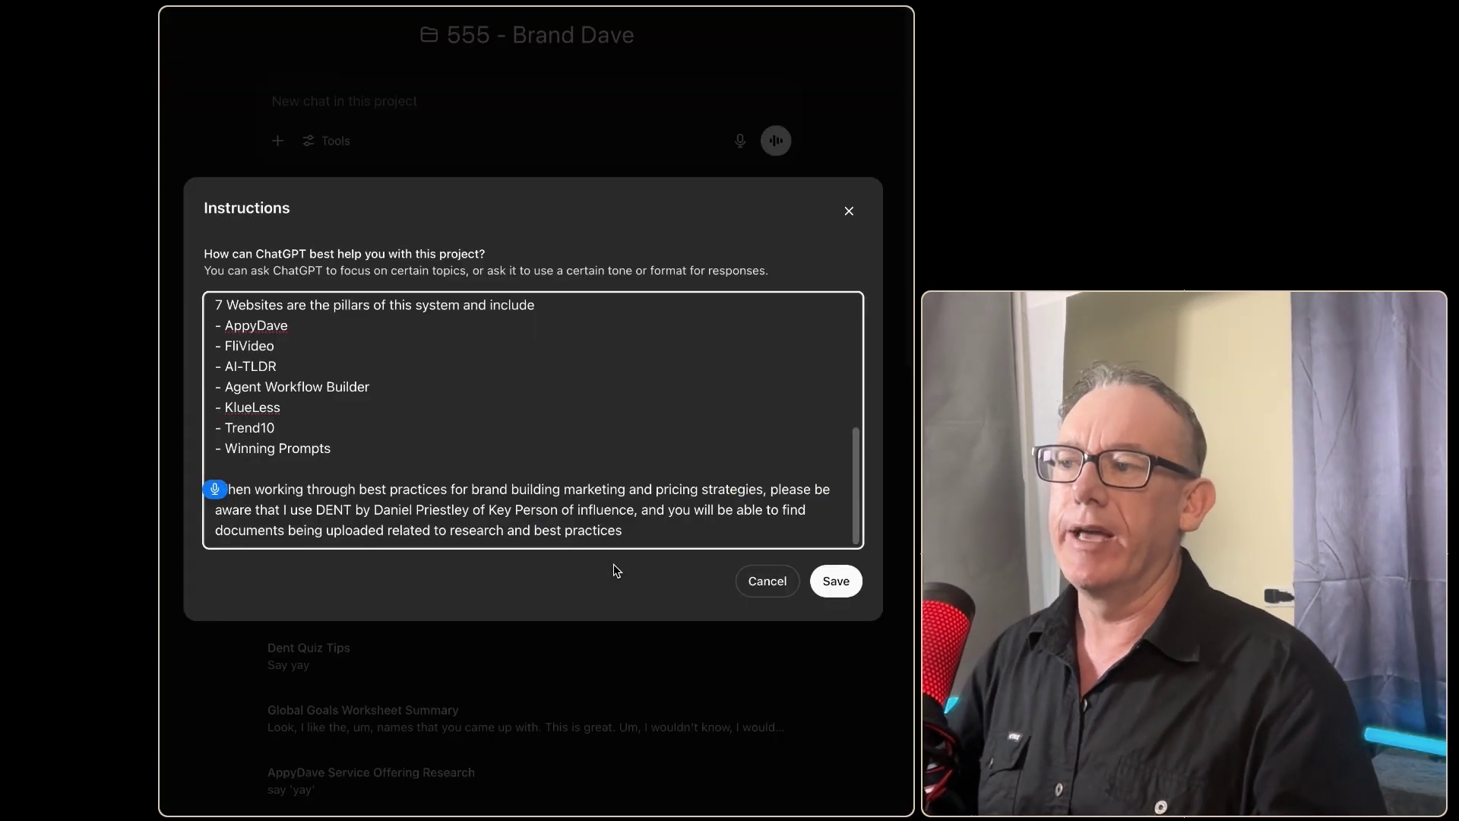
# Step: Discard the instruction edits and send the copied 11-PDF retrieval-guide prompt in a new project chat
pyautogui.write('Here and')
pyautogui.click(768, 581)
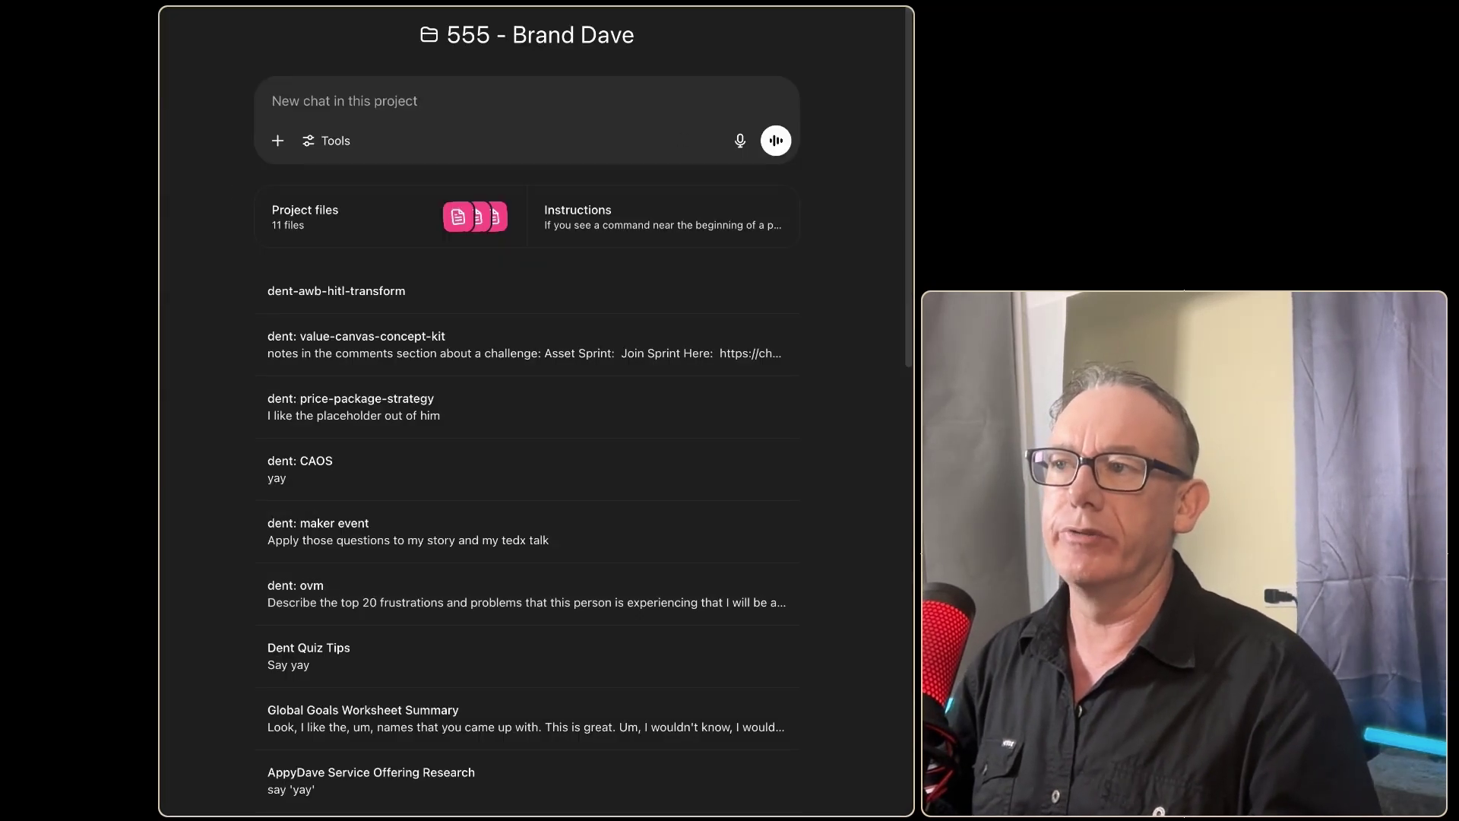
pyautogui.click(363, 107)
pyautogui.hotkey('ctrl', 'v')
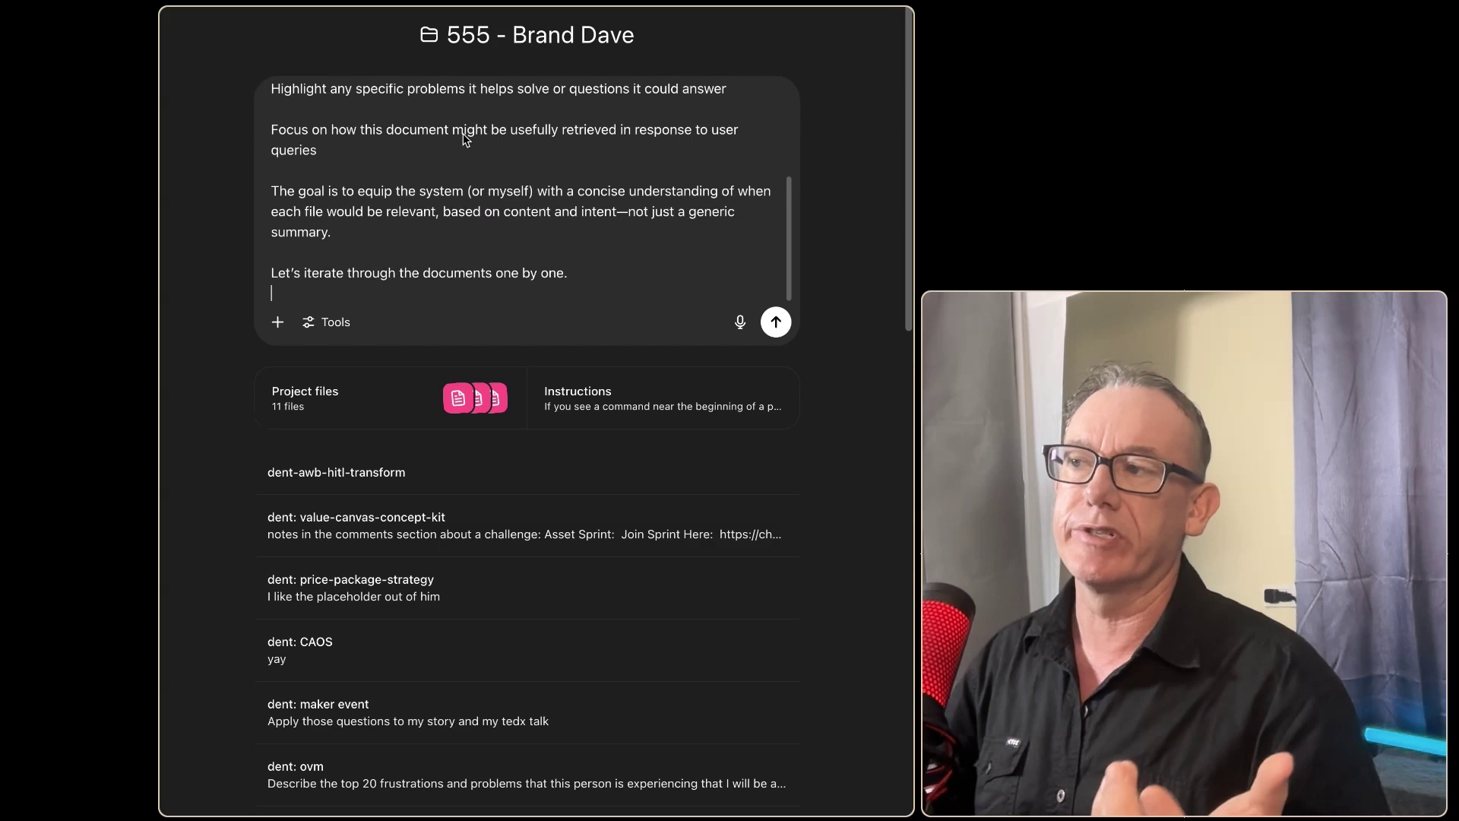
pyautogui.write("Let's")
pyautogui.scroll(5, 465, 139)
pyautogui.click(776, 321)
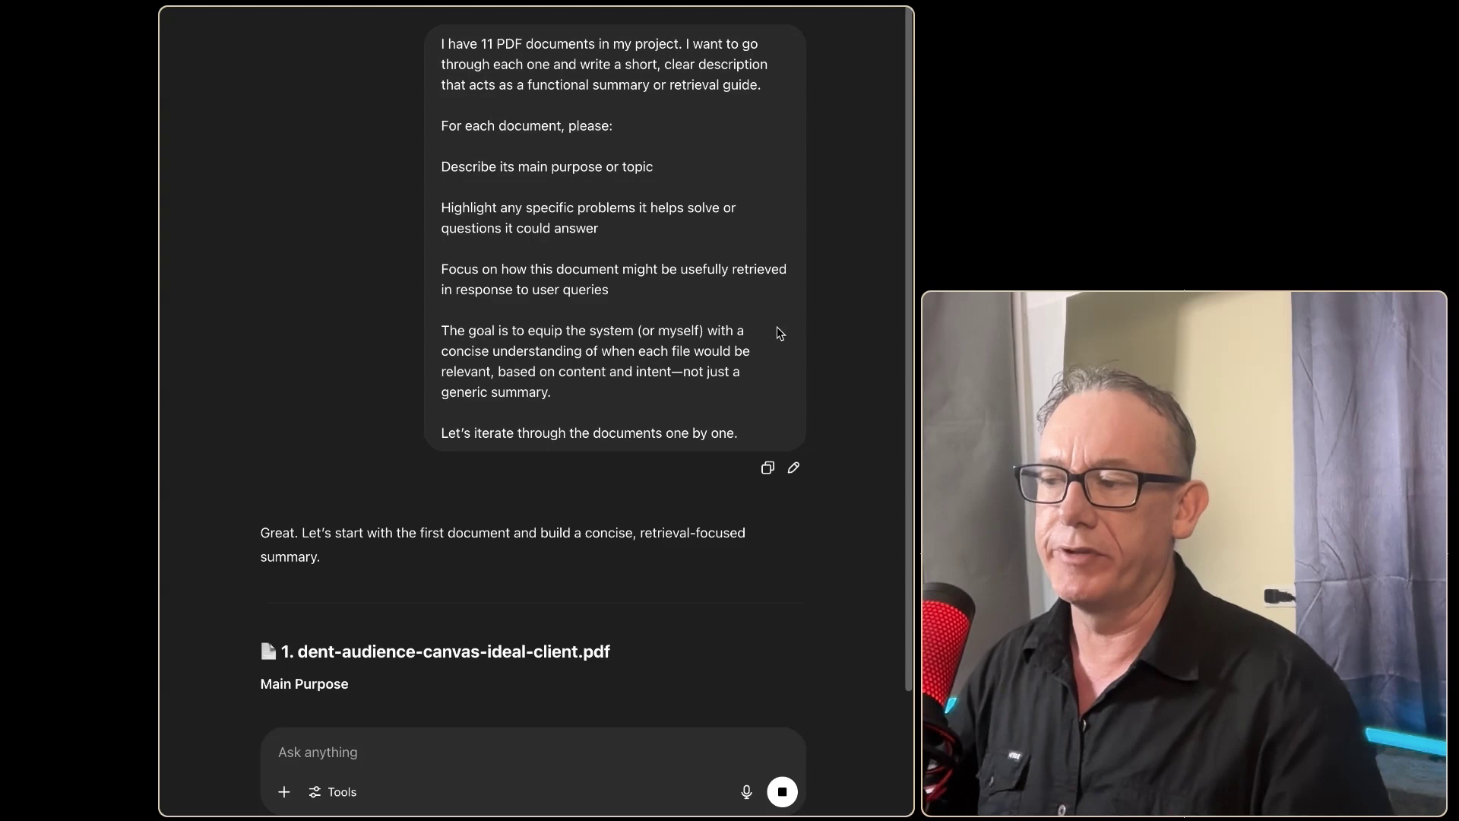
# Step: Select the dent-audience-canvas-ideal-client.pdf summary from Main Purpose / Topic down to its end
pyautogui.scroll(-6, 354, 281)
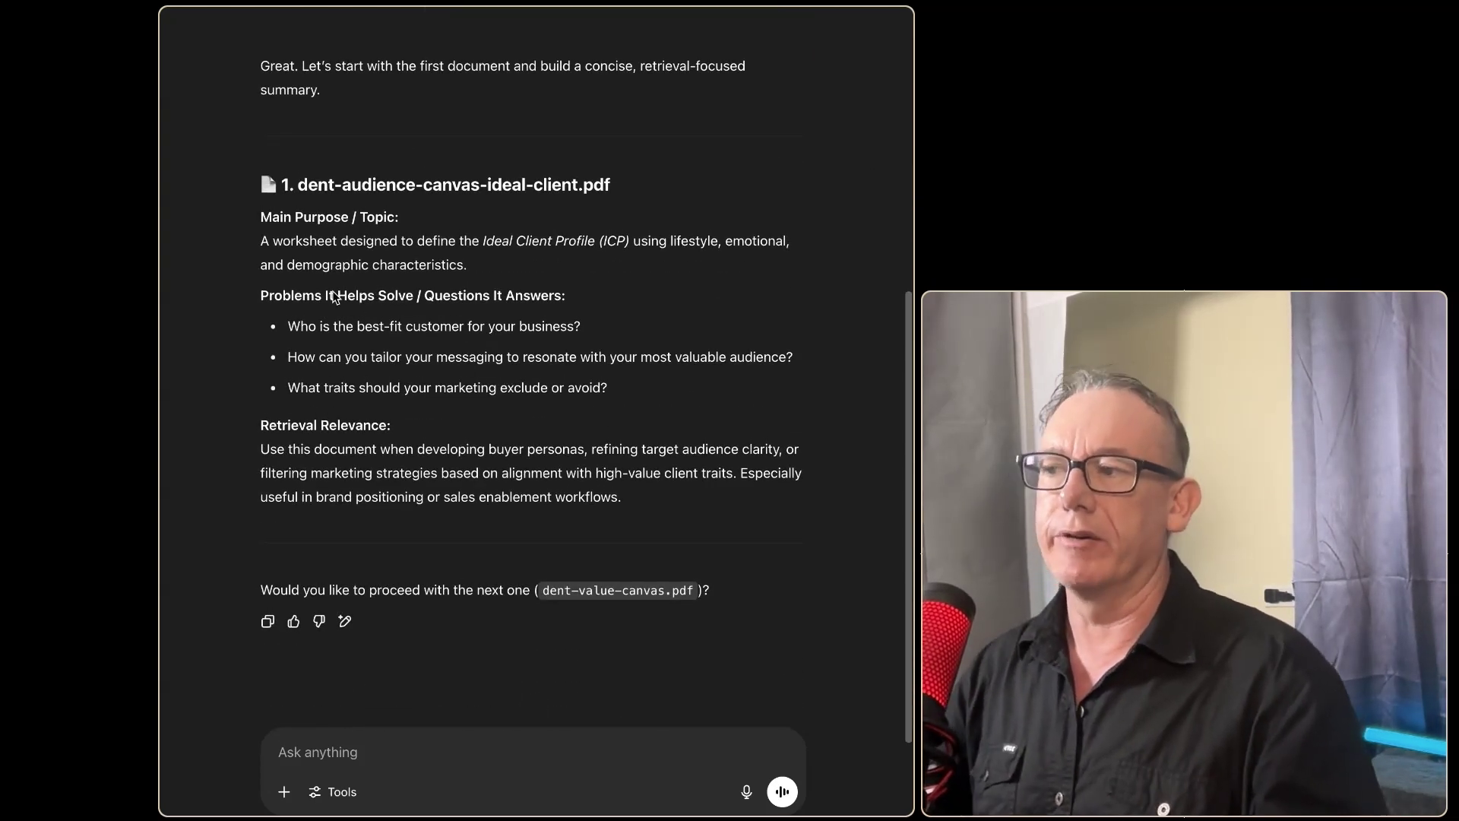
pyautogui.scroll(-1, 339, 301)
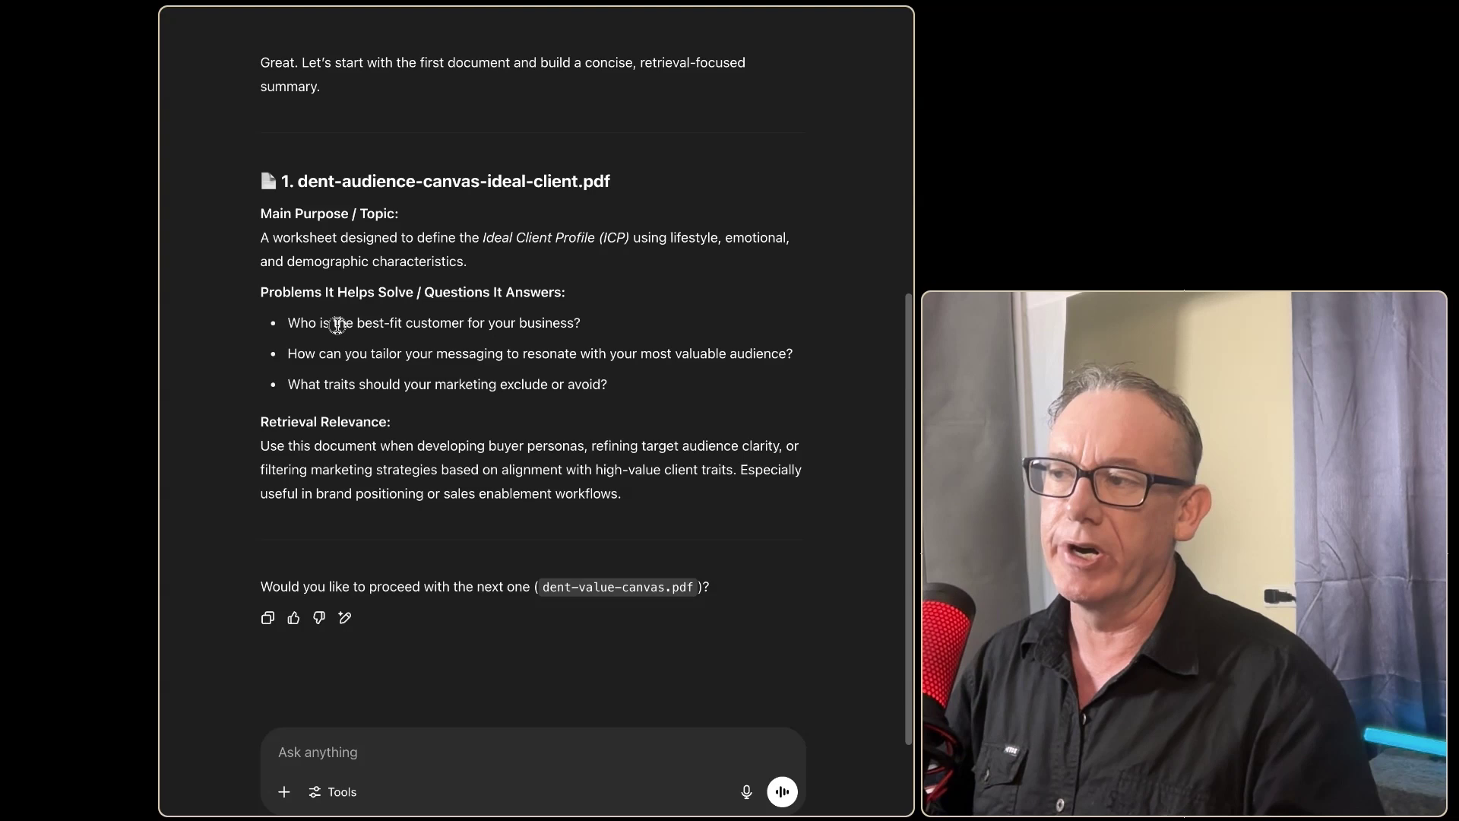
pyautogui.click(257, 214)
pyautogui.moveTo(257, 213); pyautogui.dragTo(639, 498)
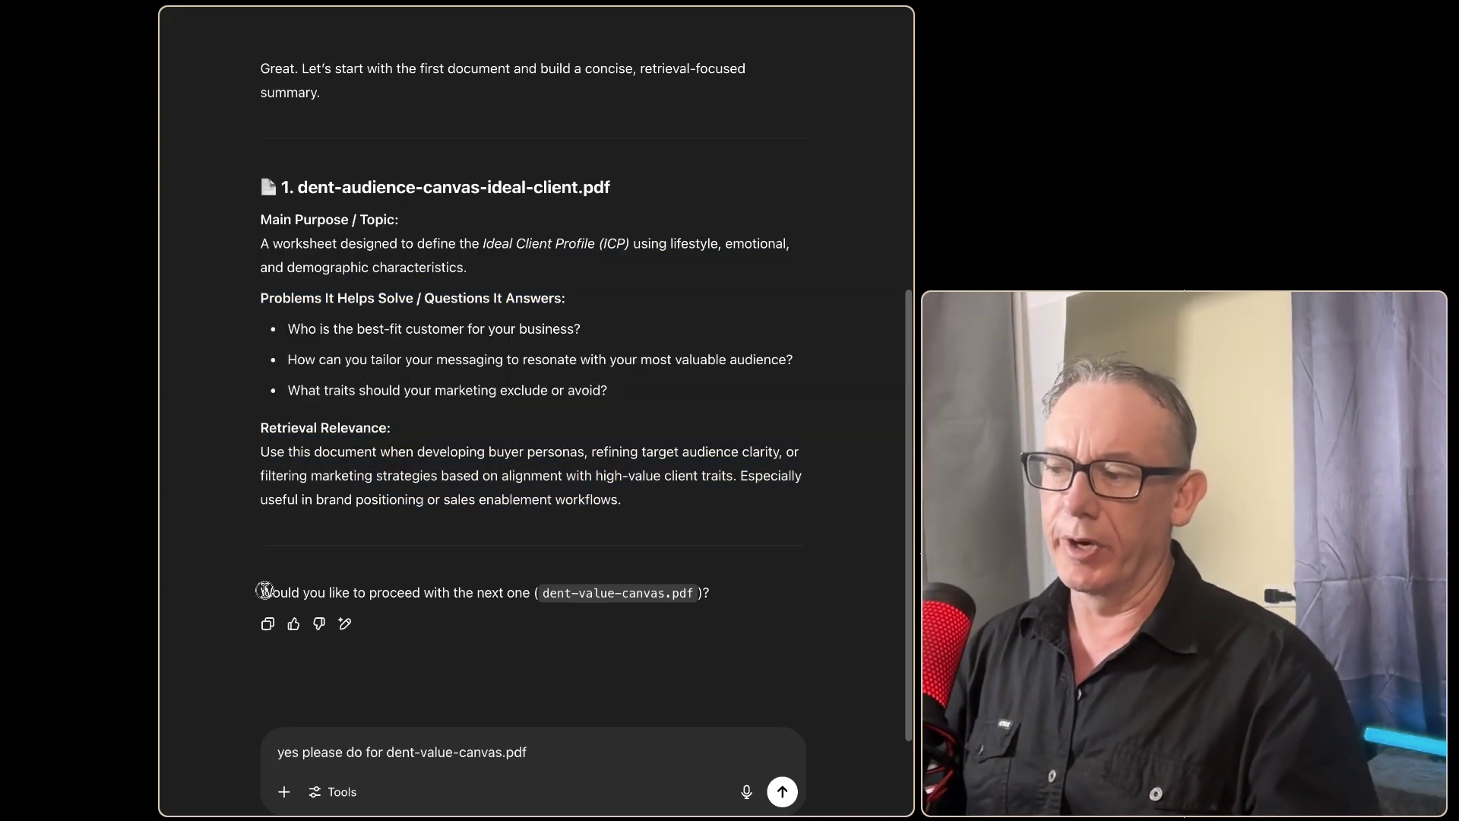
# Step: Send the drafted request to summarise dent-value-canvas.pdf next
pyautogui.moveTo(263, 591); pyautogui.dragTo(698, 610)
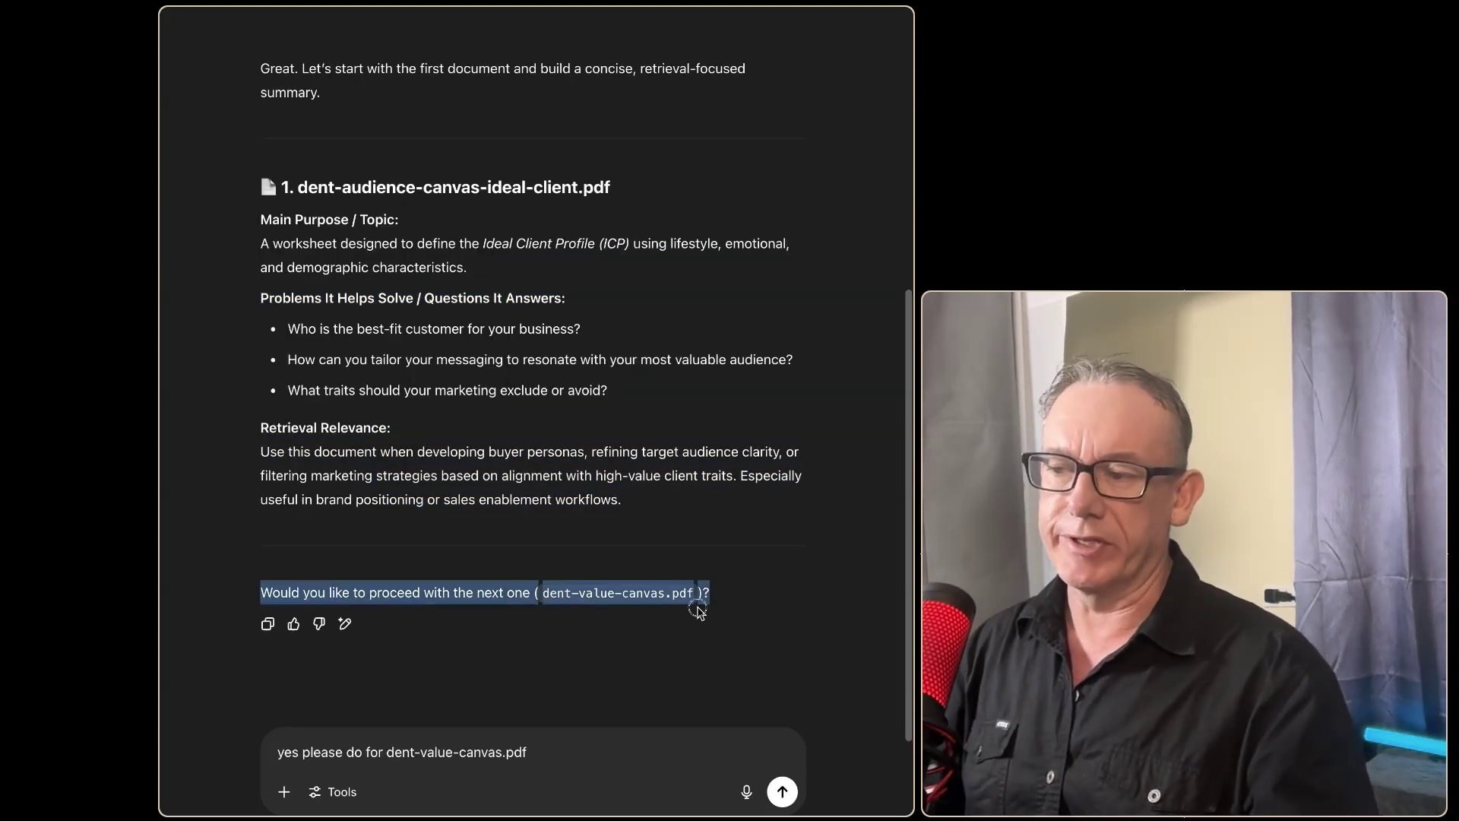
pyautogui.click(560, 748)
pyautogui.press('Return')
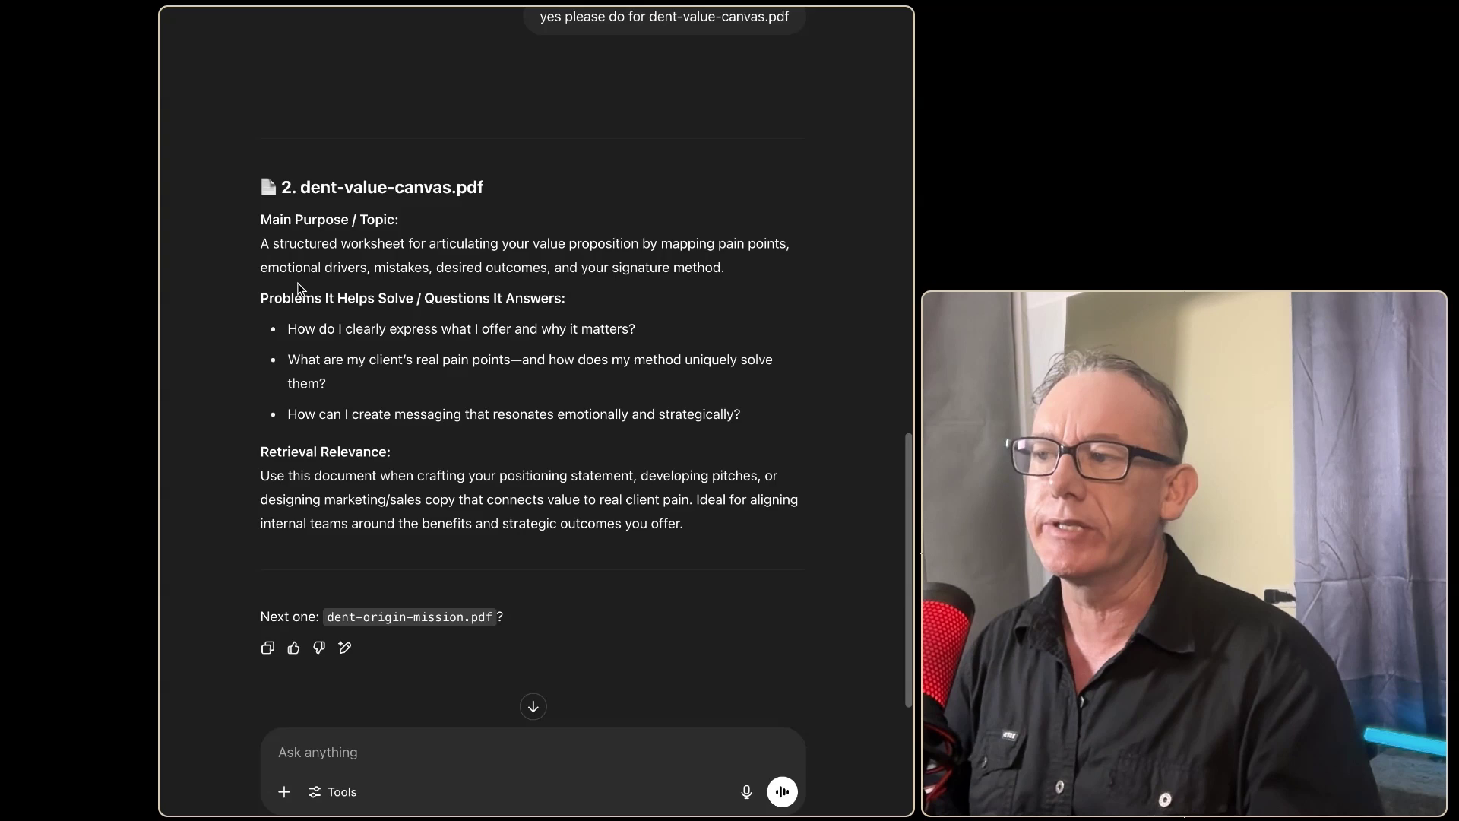
# Step: Review the dent-value-canvas.pdf questions and retrieval relevance, then reply 'yes' for the next file
pyautogui.moveTo(259, 301); pyautogui.dragTo(776, 424)
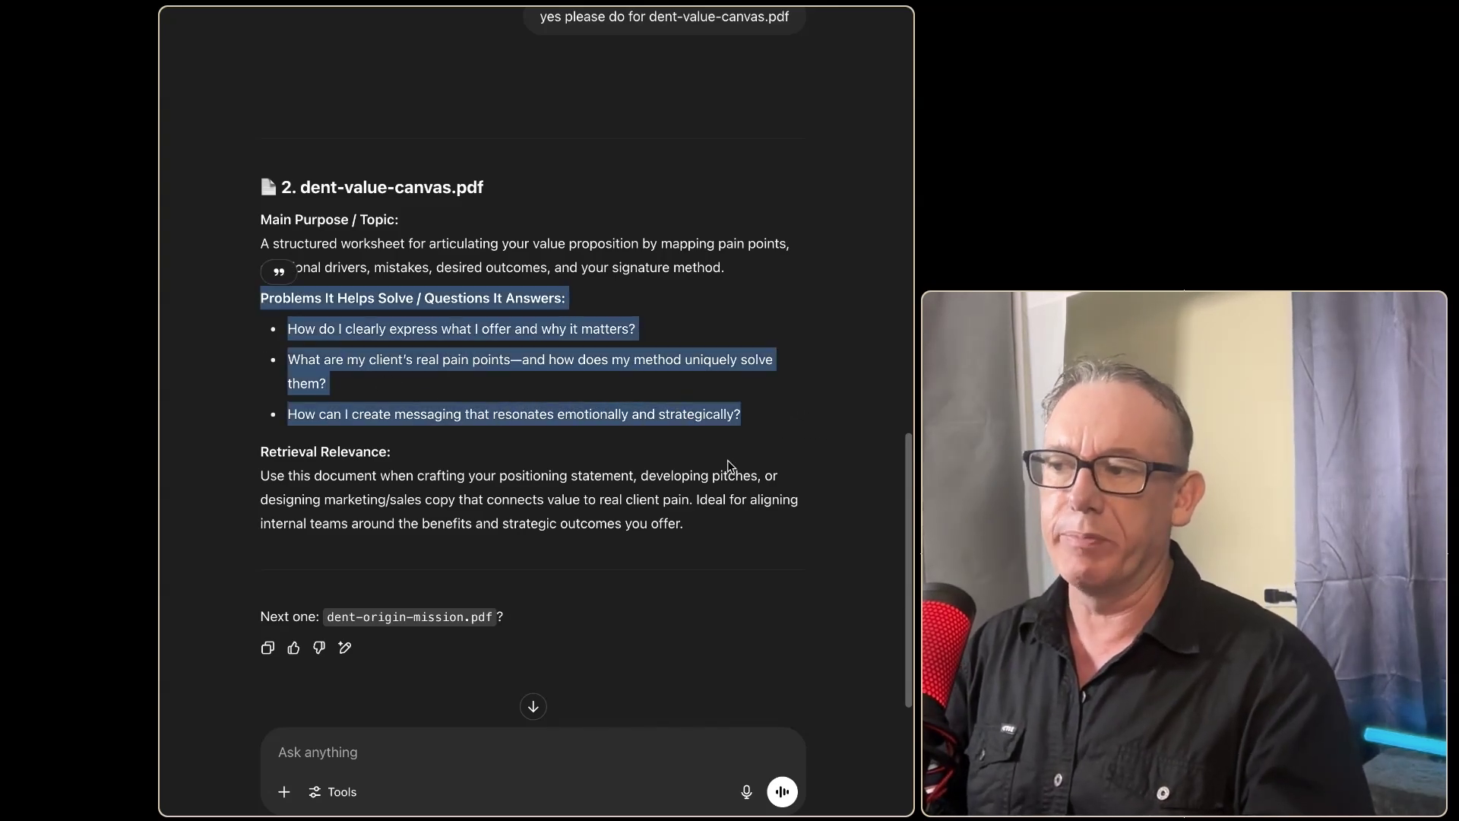
pyautogui.click(712, 478)
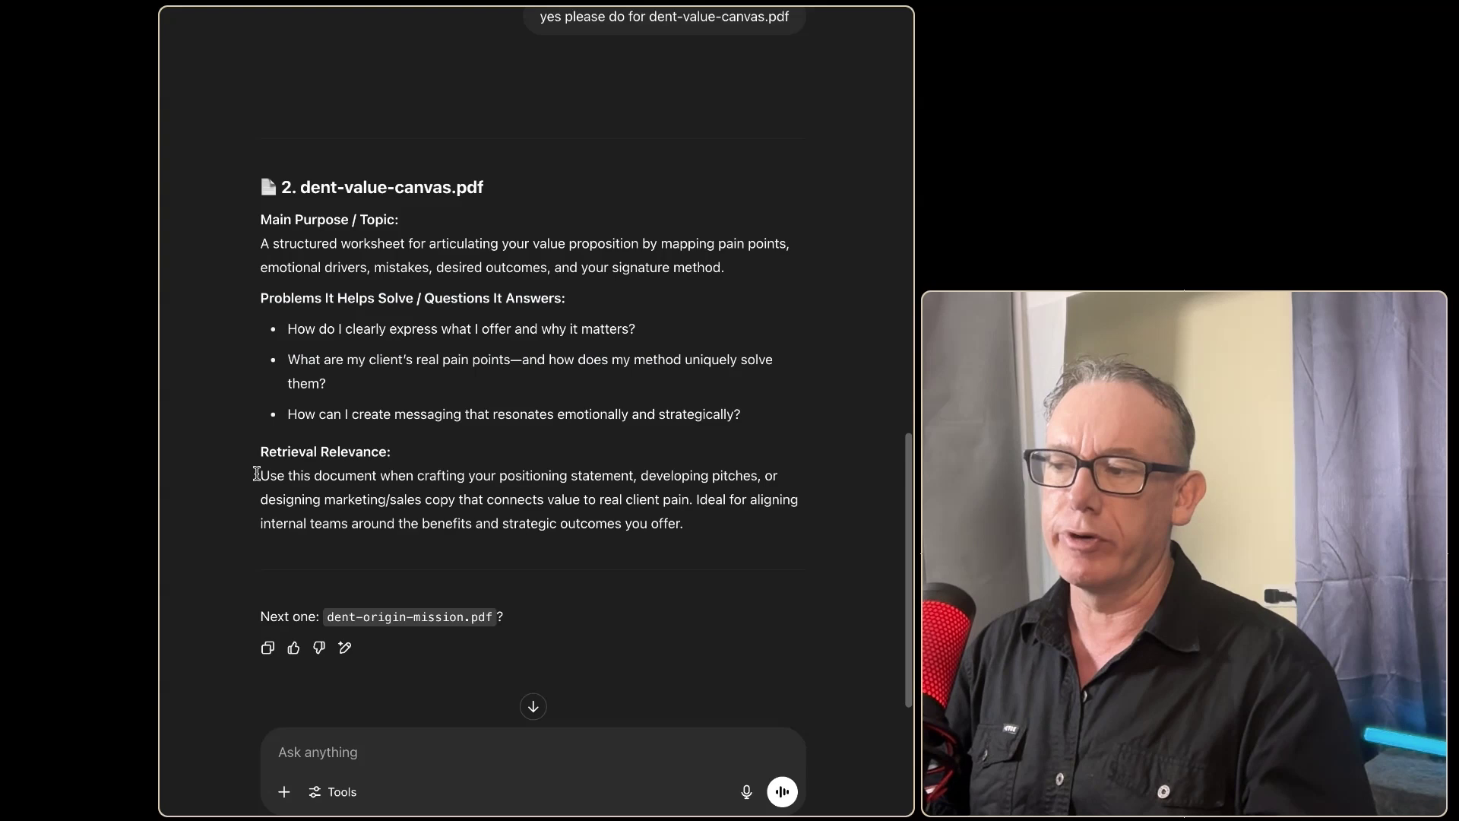
pyautogui.moveTo(257, 475); pyautogui.dragTo(665, 529)
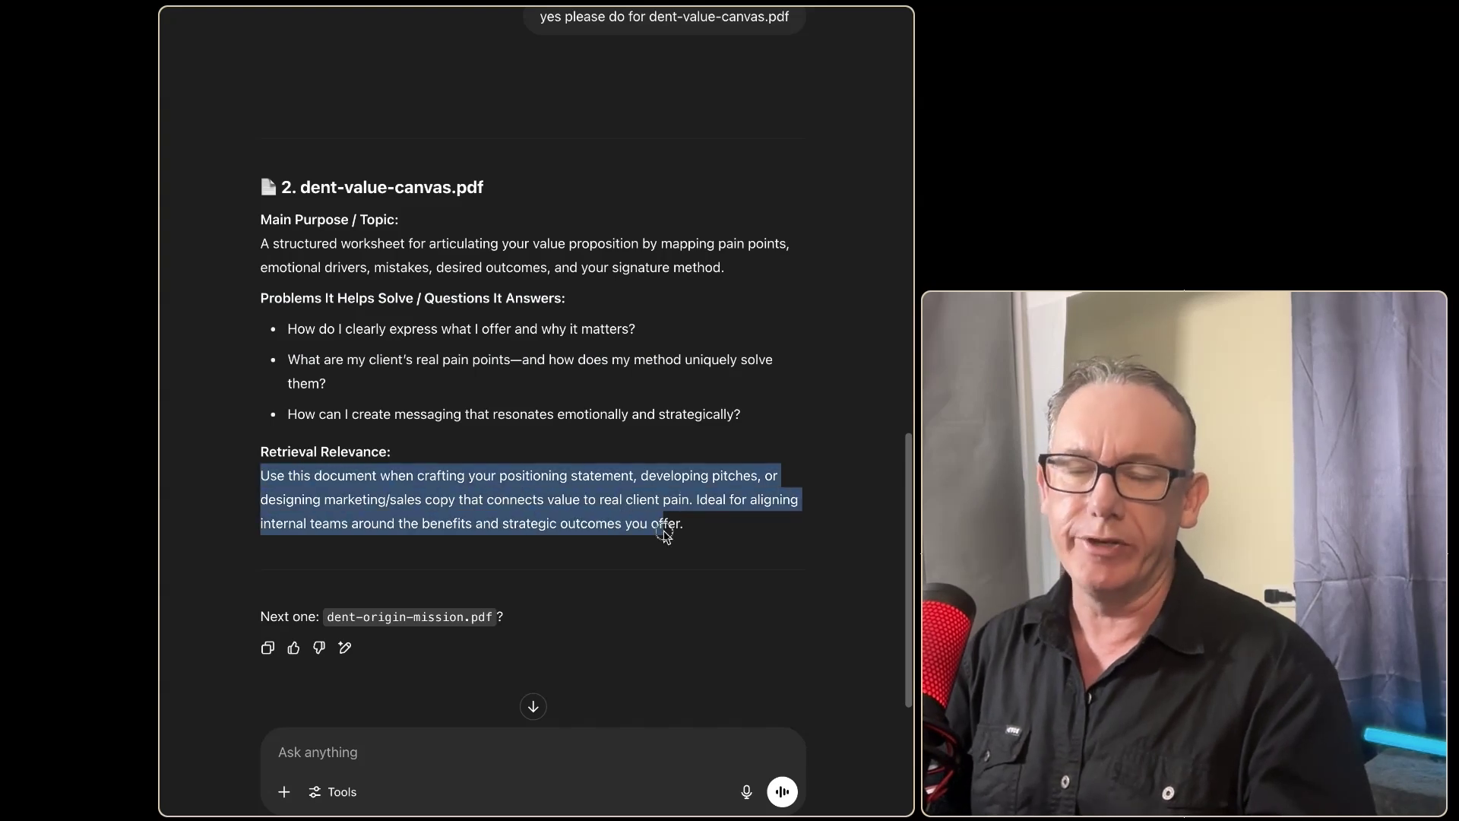
pyautogui.click(532, 691)
pyautogui.write('yes')
pyautogui.press('Return')
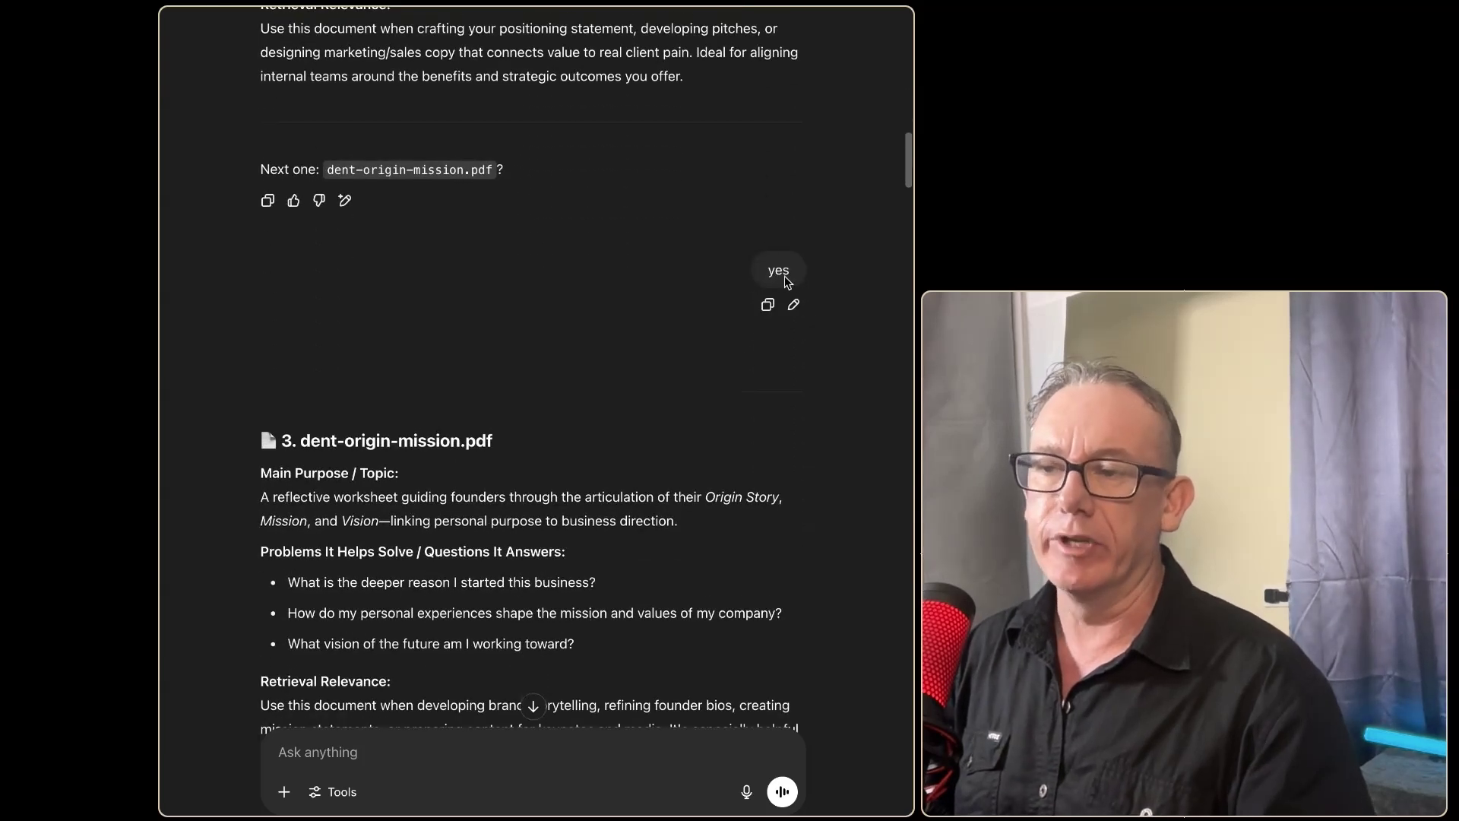
# Step: Reply 'yes' and review the dent-origin-mission.pdf heading and its questions
pyautogui.write('yes')
pyautogui.press('Return')
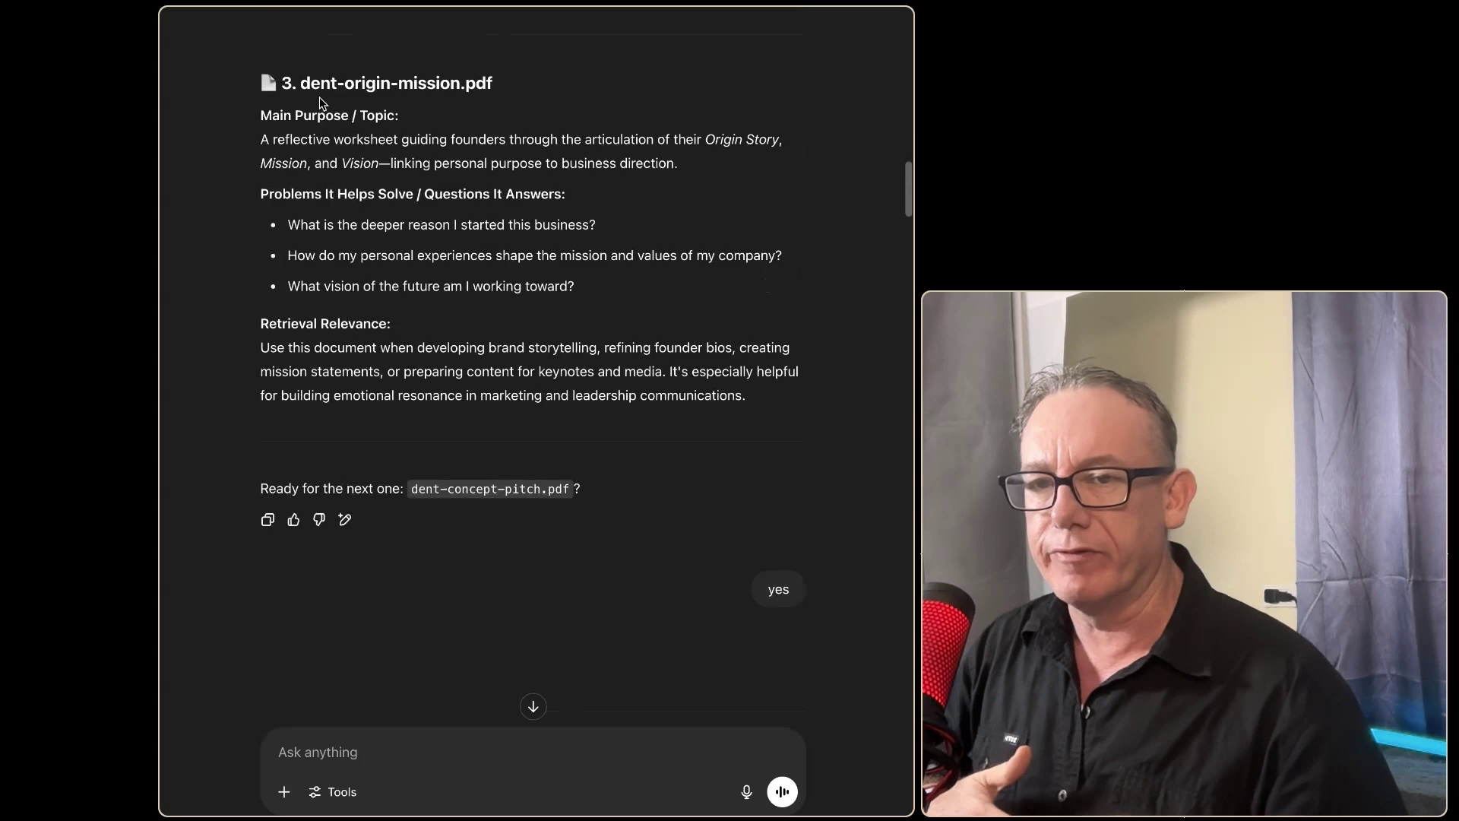
pyautogui.moveTo(304, 79); pyautogui.dragTo(482, 78)
pyautogui.click(528, 174)
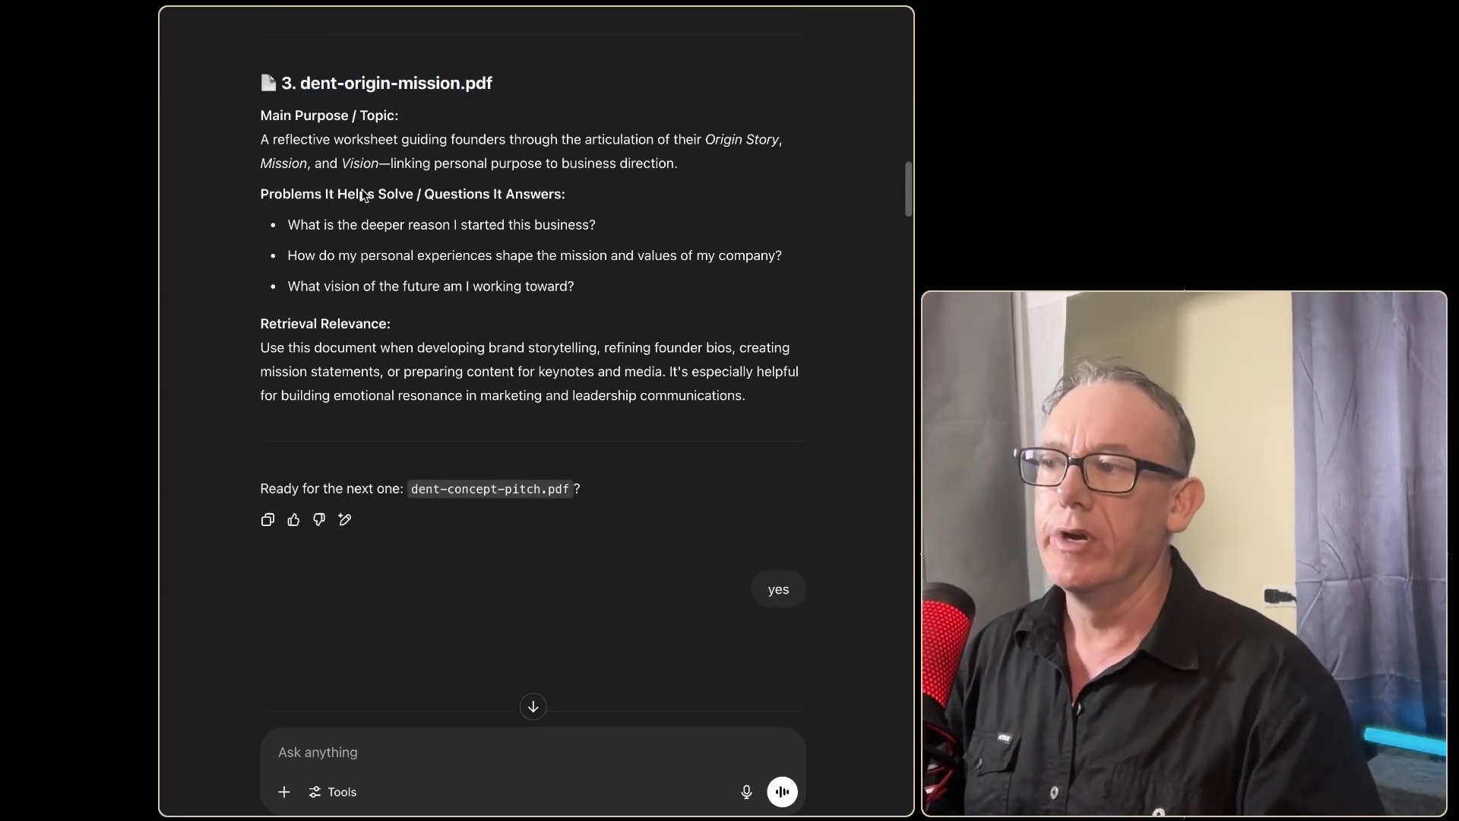
pyautogui.moveTo(259, 190); pyautogui.dragTo(479, 270)
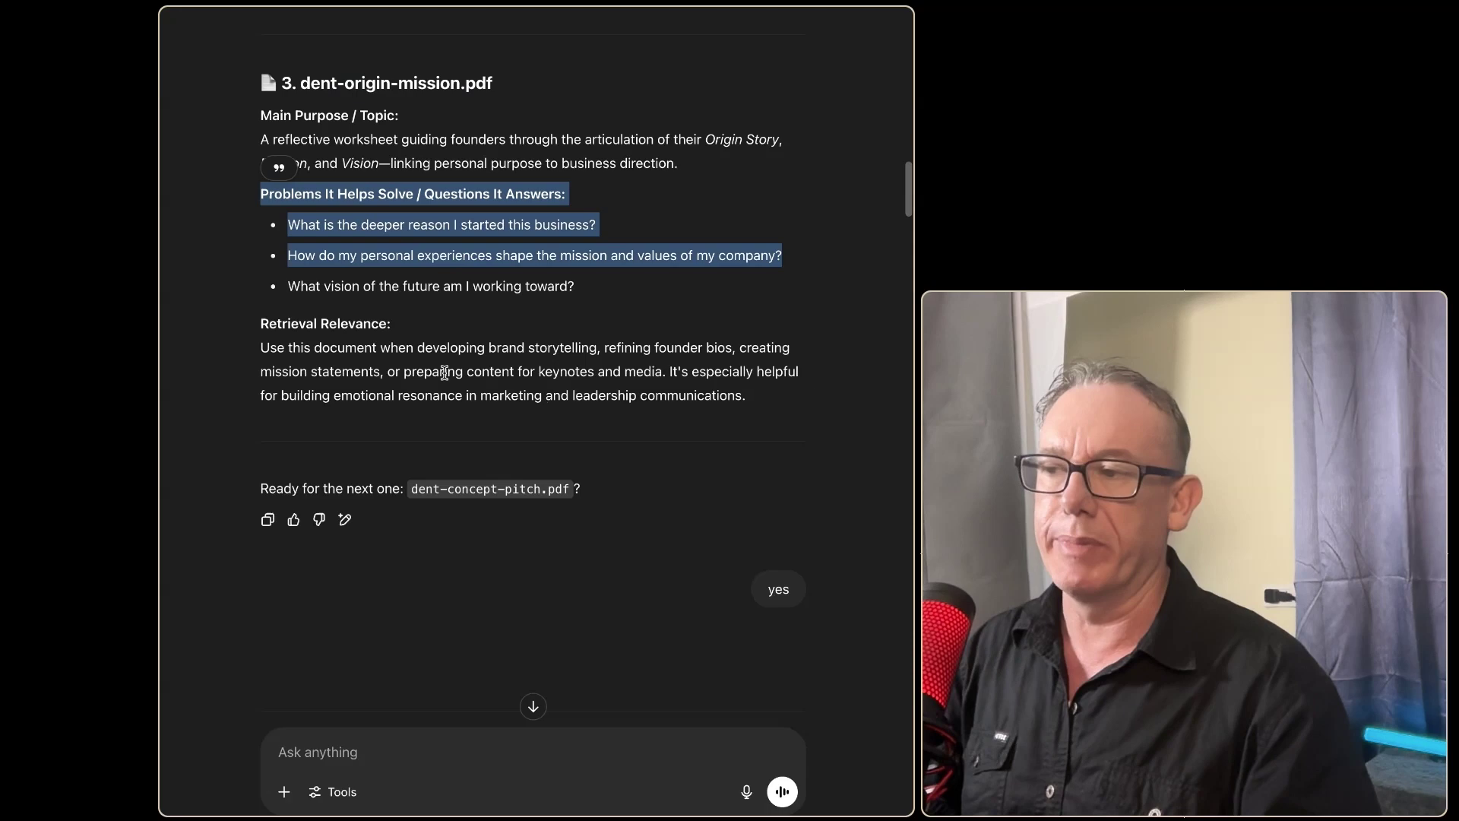
pyautogui.moveTo(246, 347); pyautogui.dragTo(565, 373)
pyautogui.scroll(-5, 549, 393)
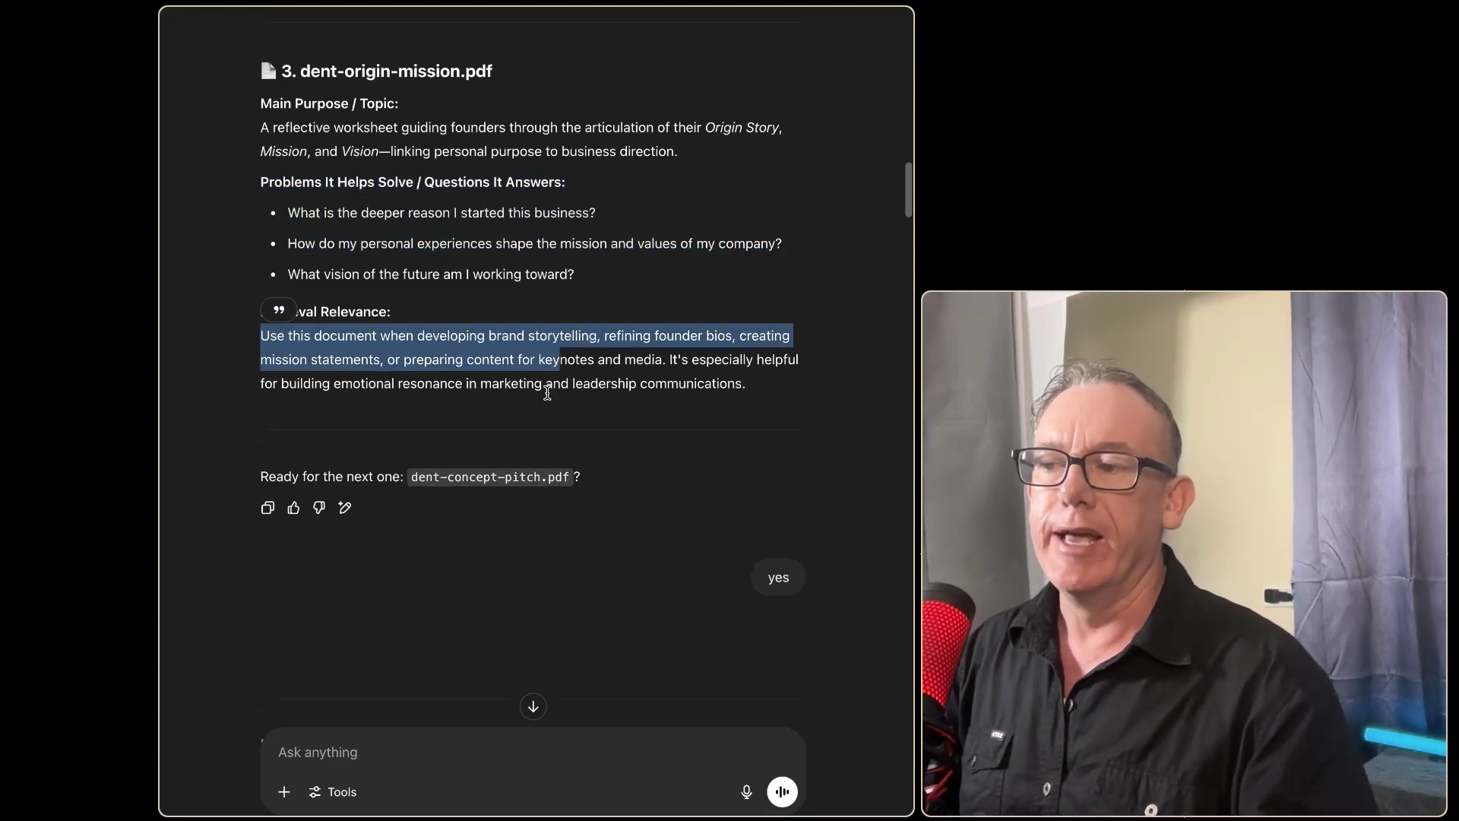
pyautogui.scroll(-12, 548, 394)
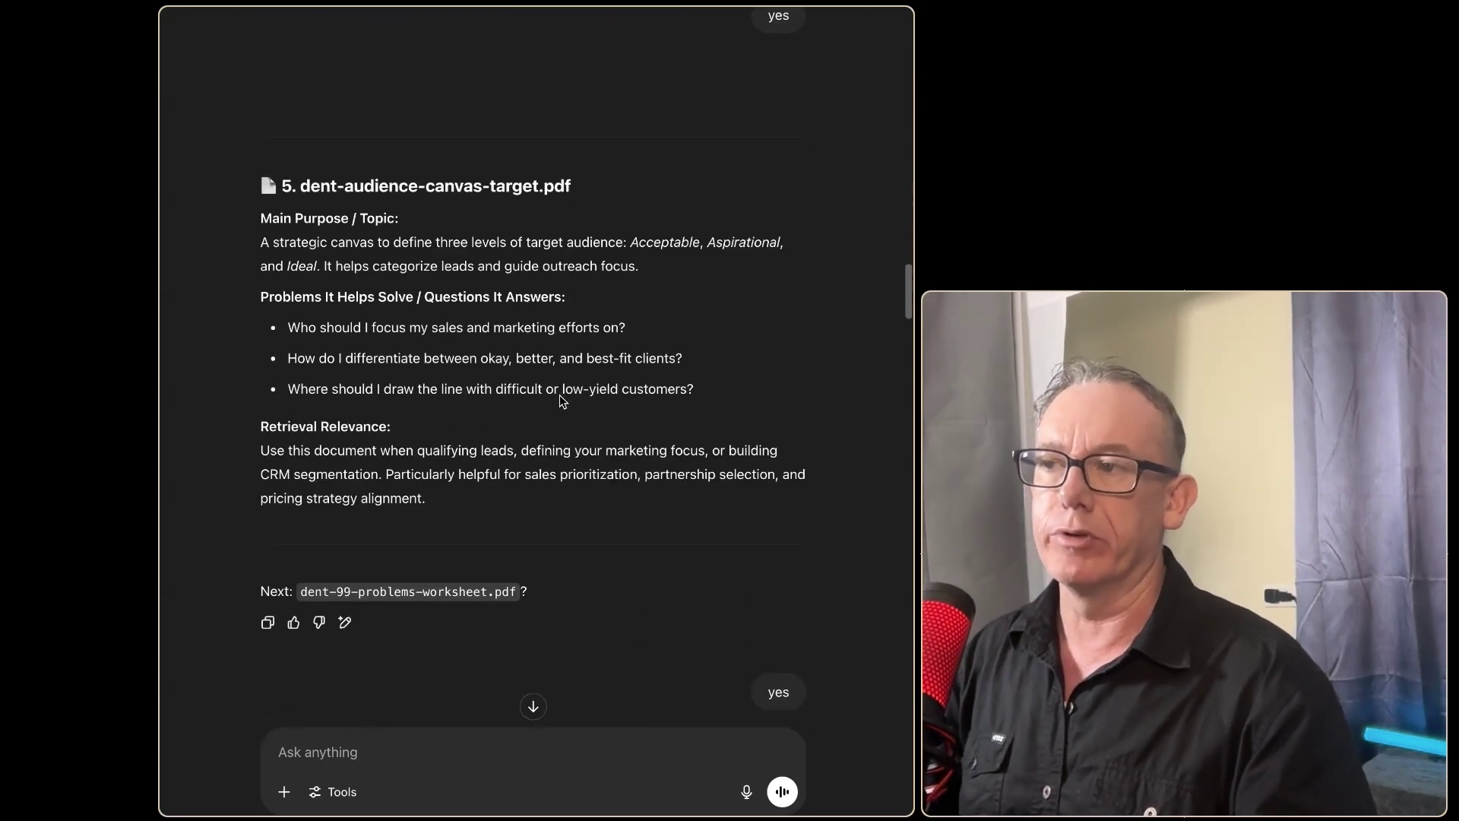
pyautogui.scroll(-10, 560, 396)
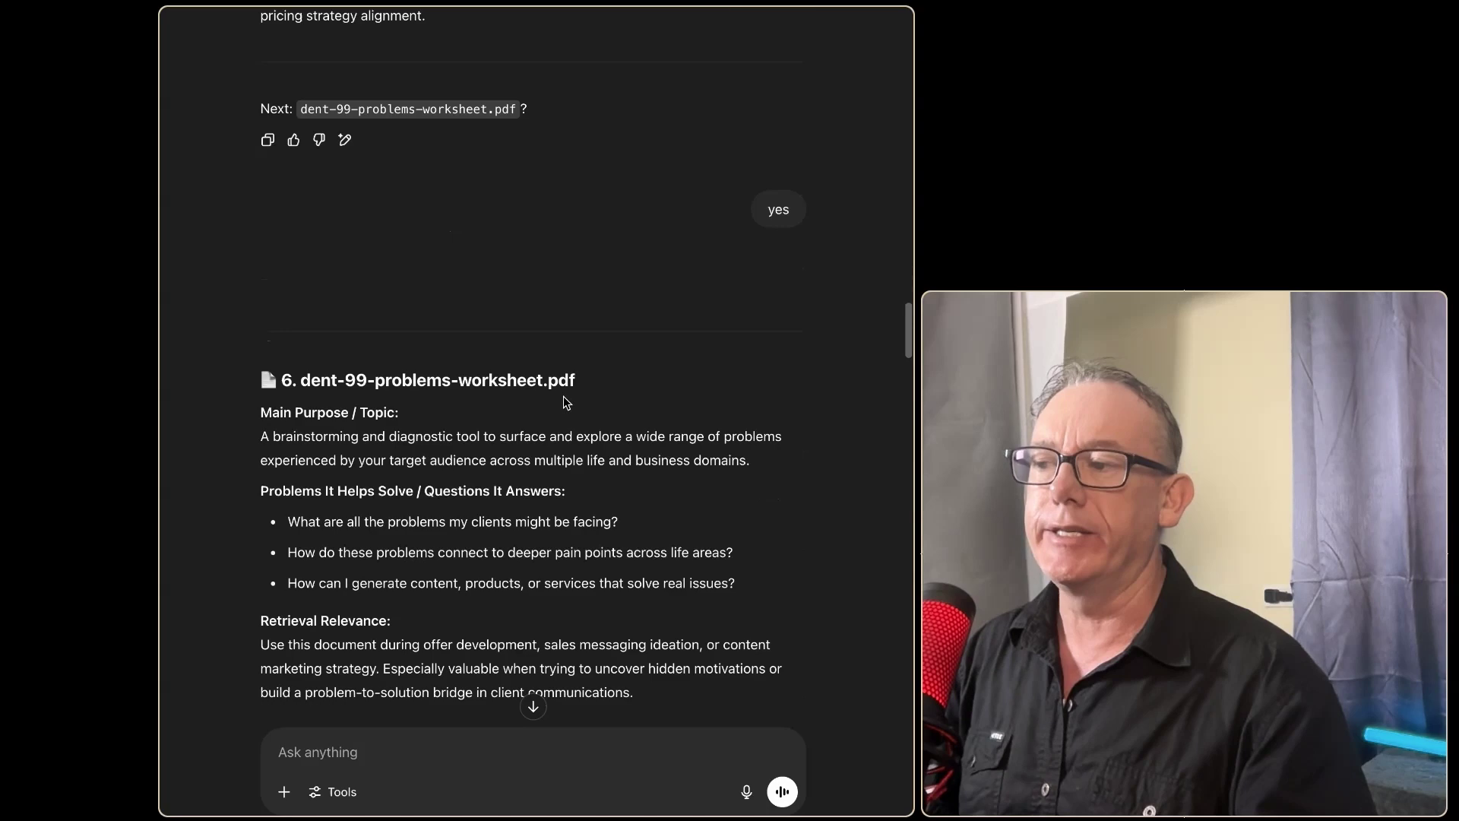
pyautogui.scroll(-8, 564, 396)
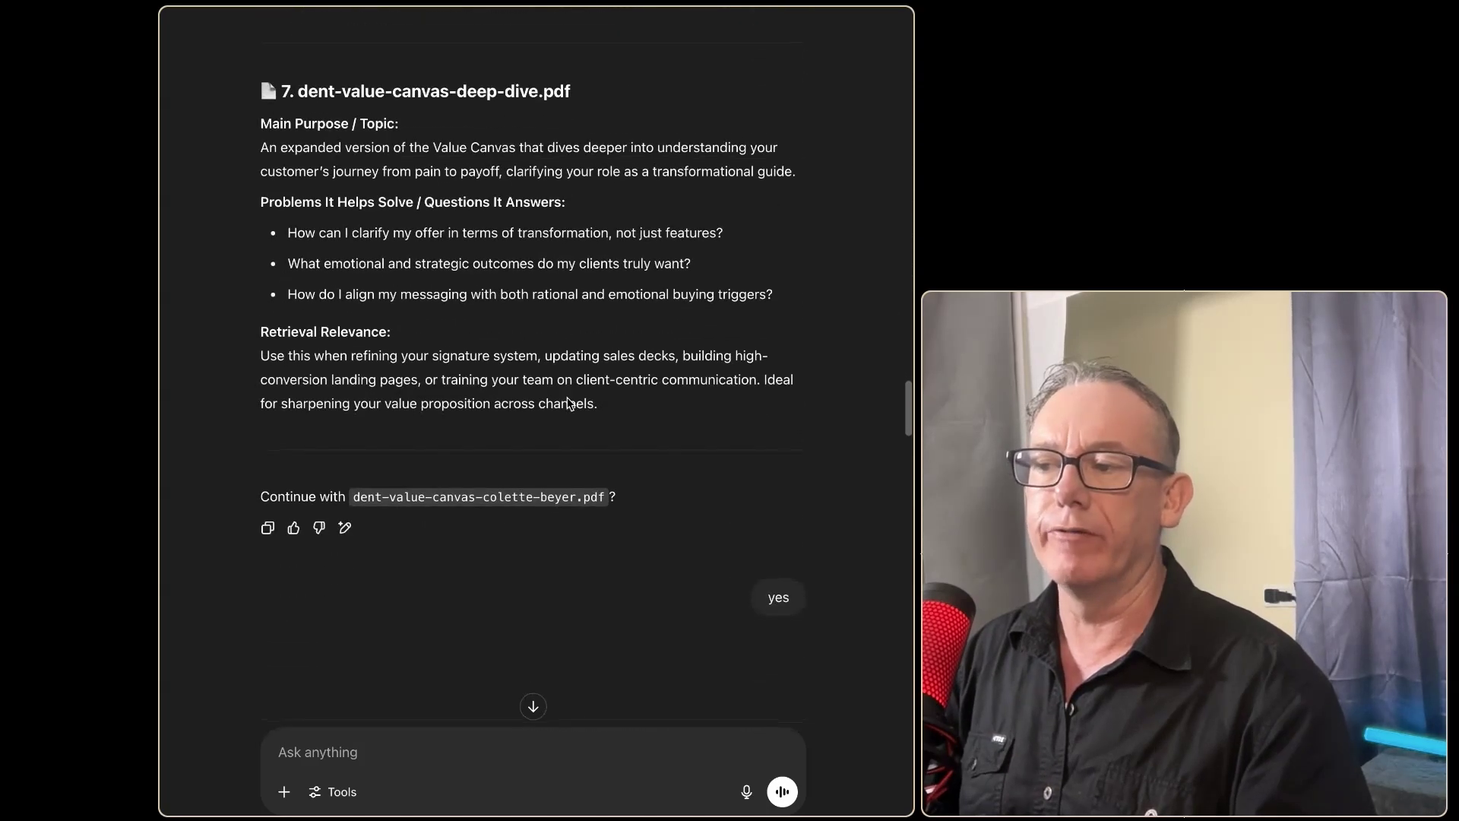
pyautogui.scroll(-5, 568, 397)
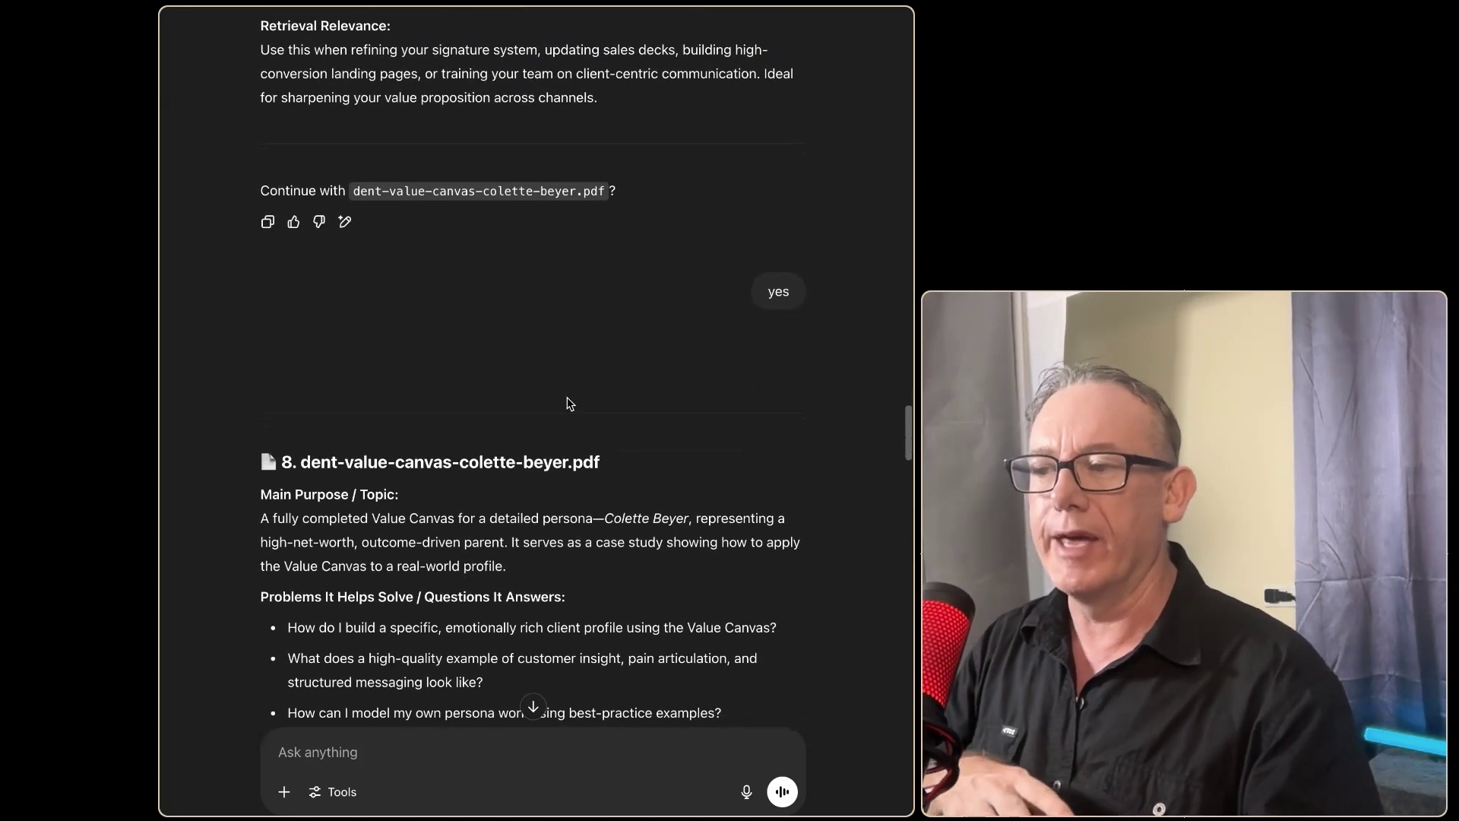
pyautogui.scroll(-1, 570, 403)
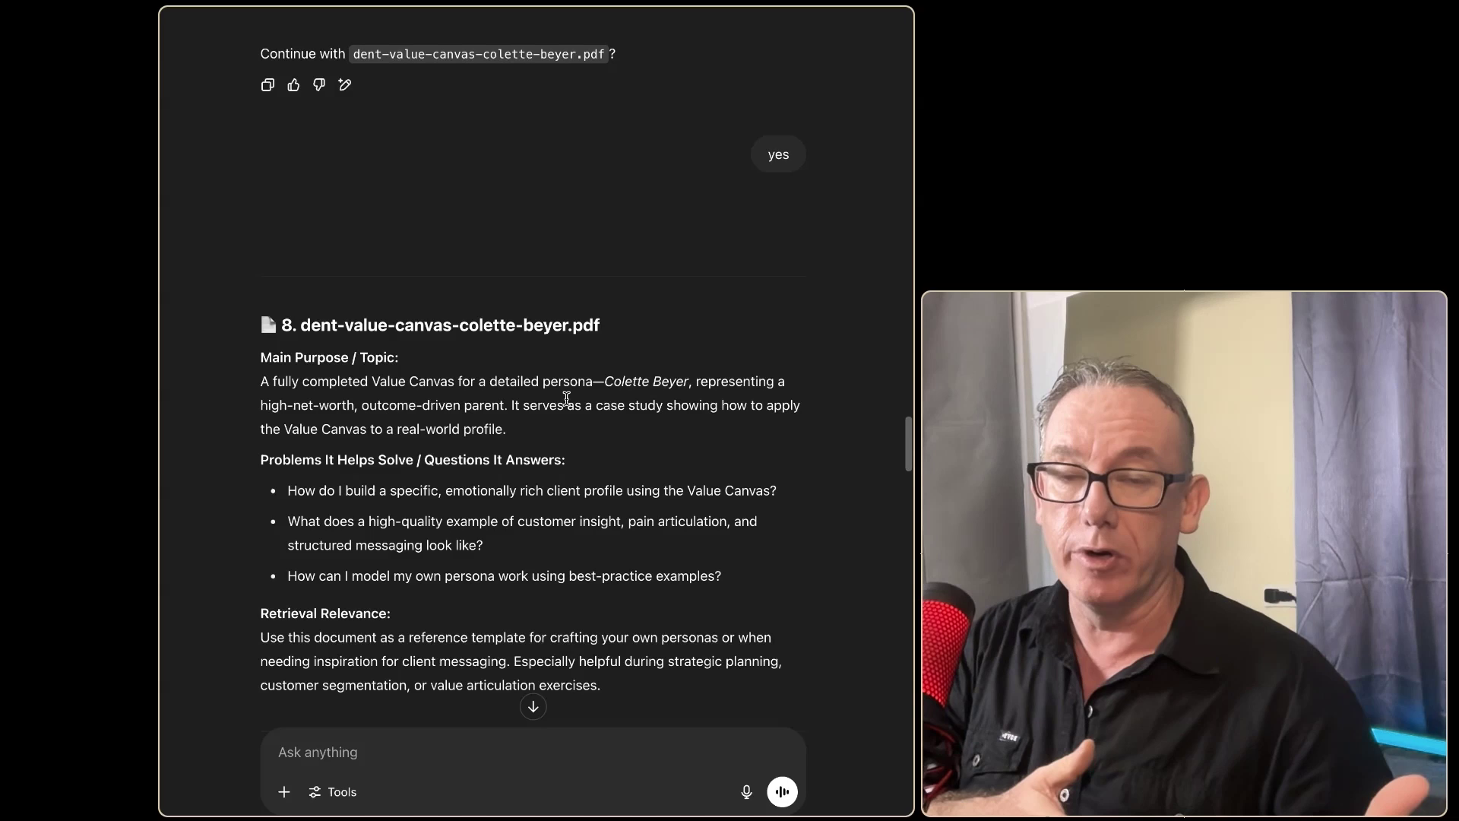
pyautogui.scroll(-1, 568, 401)
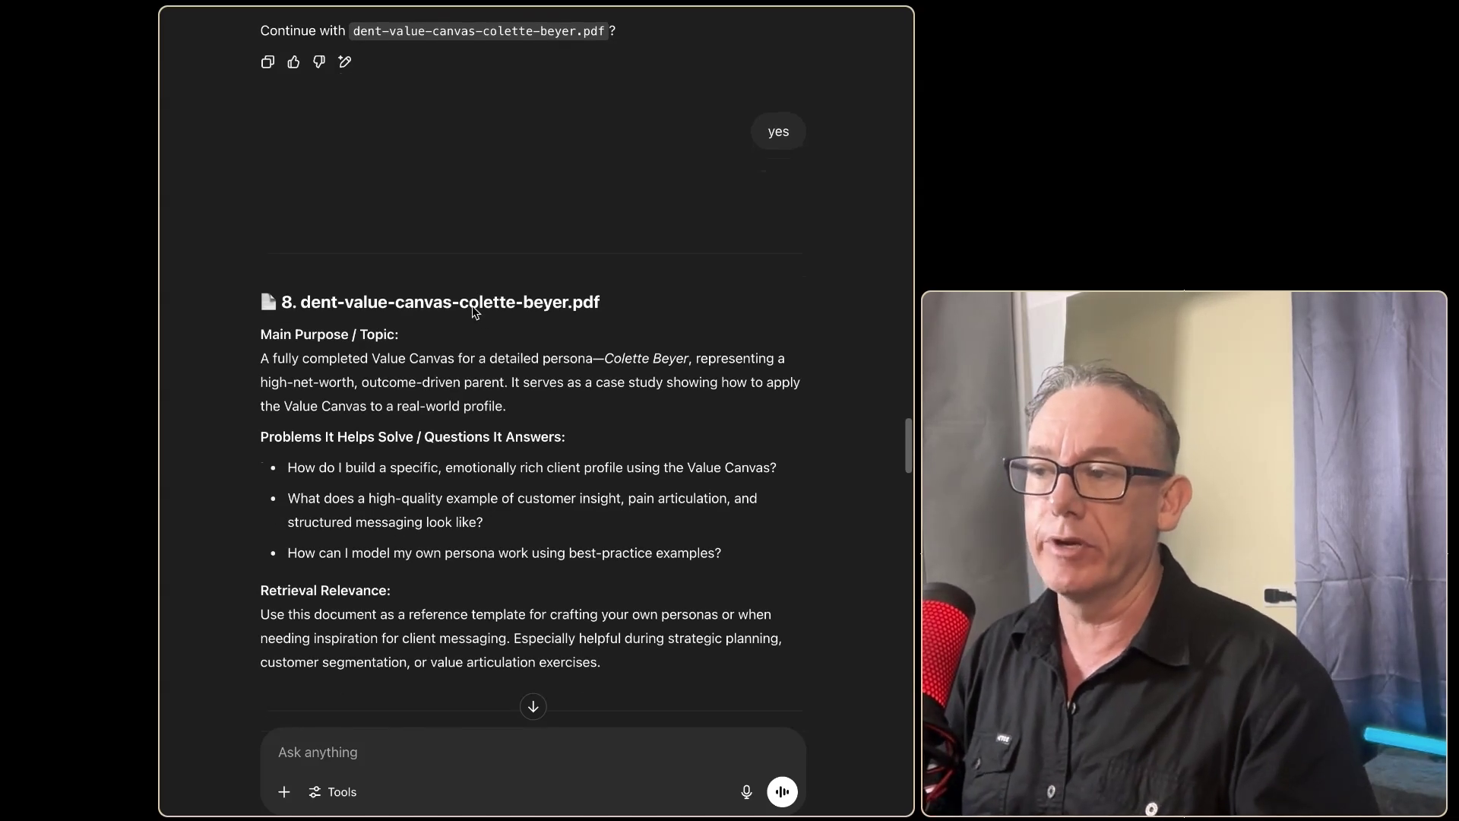
pyautogui.scroll(-1, 447, 402)
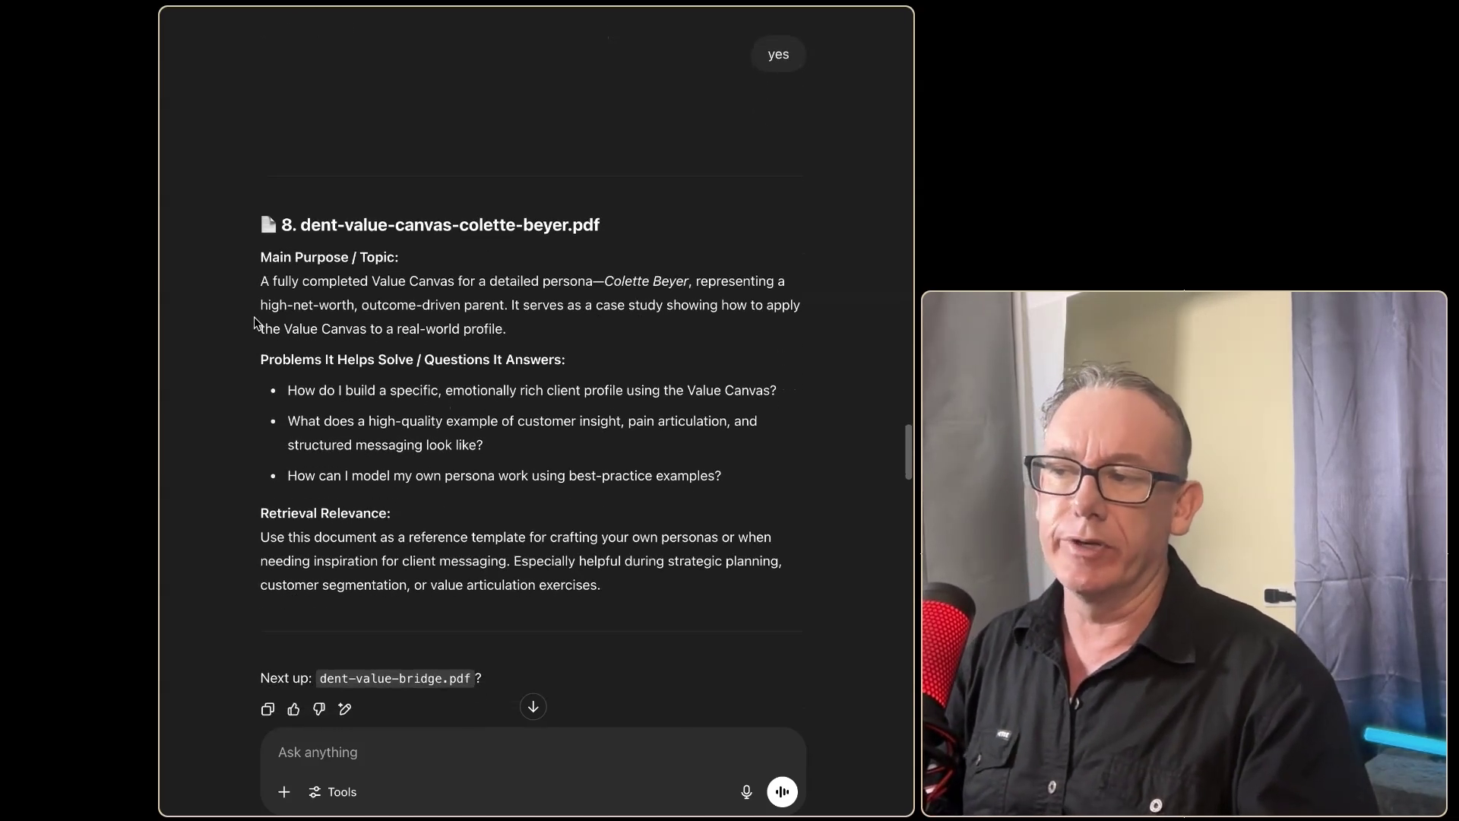
pyautogui.scroll(-1, 296, 308)
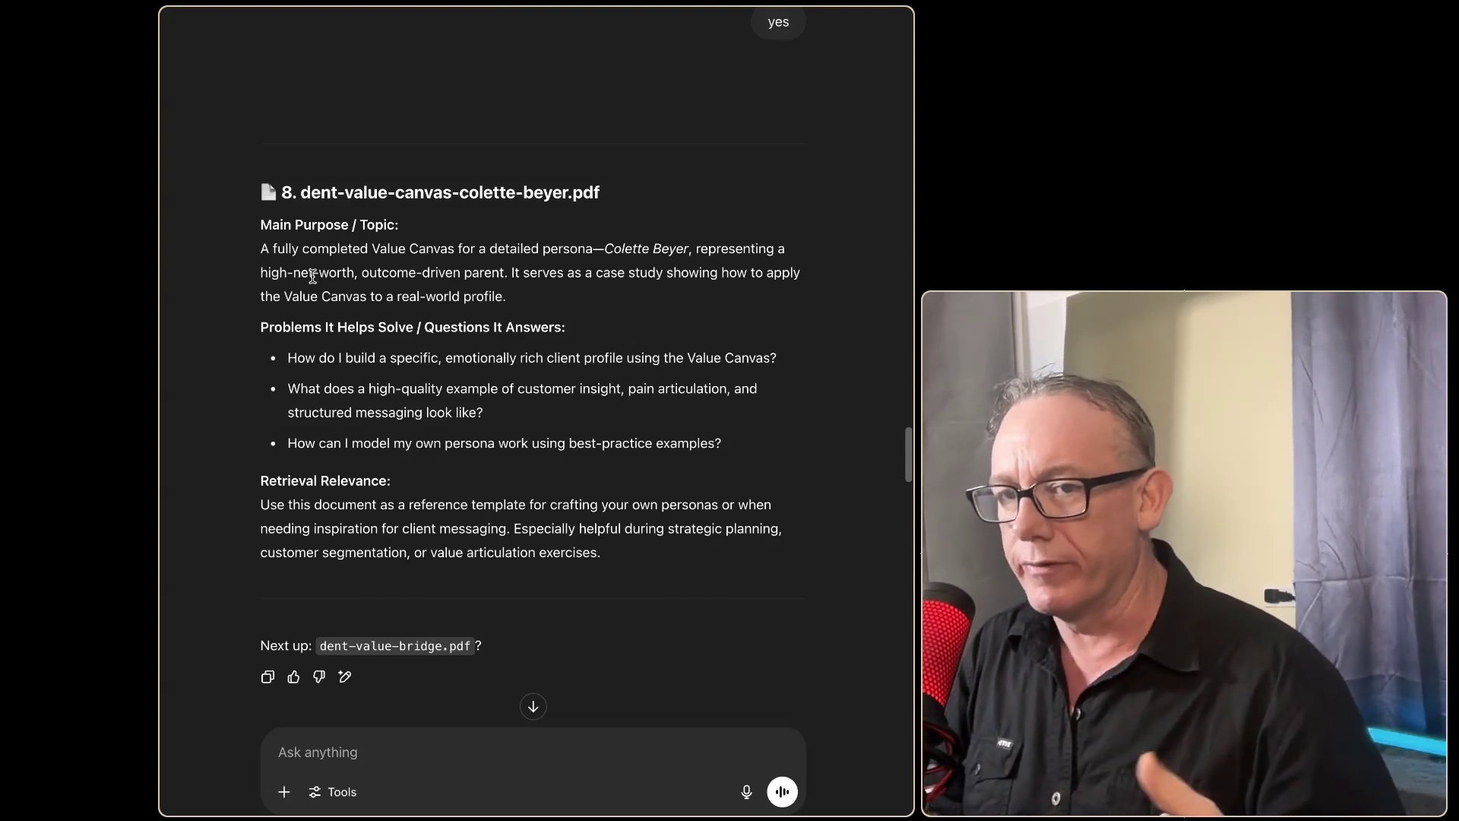
pyautogui.scroll(1, 300, 164)
pyautogui.scroll(-1, 451, 332)
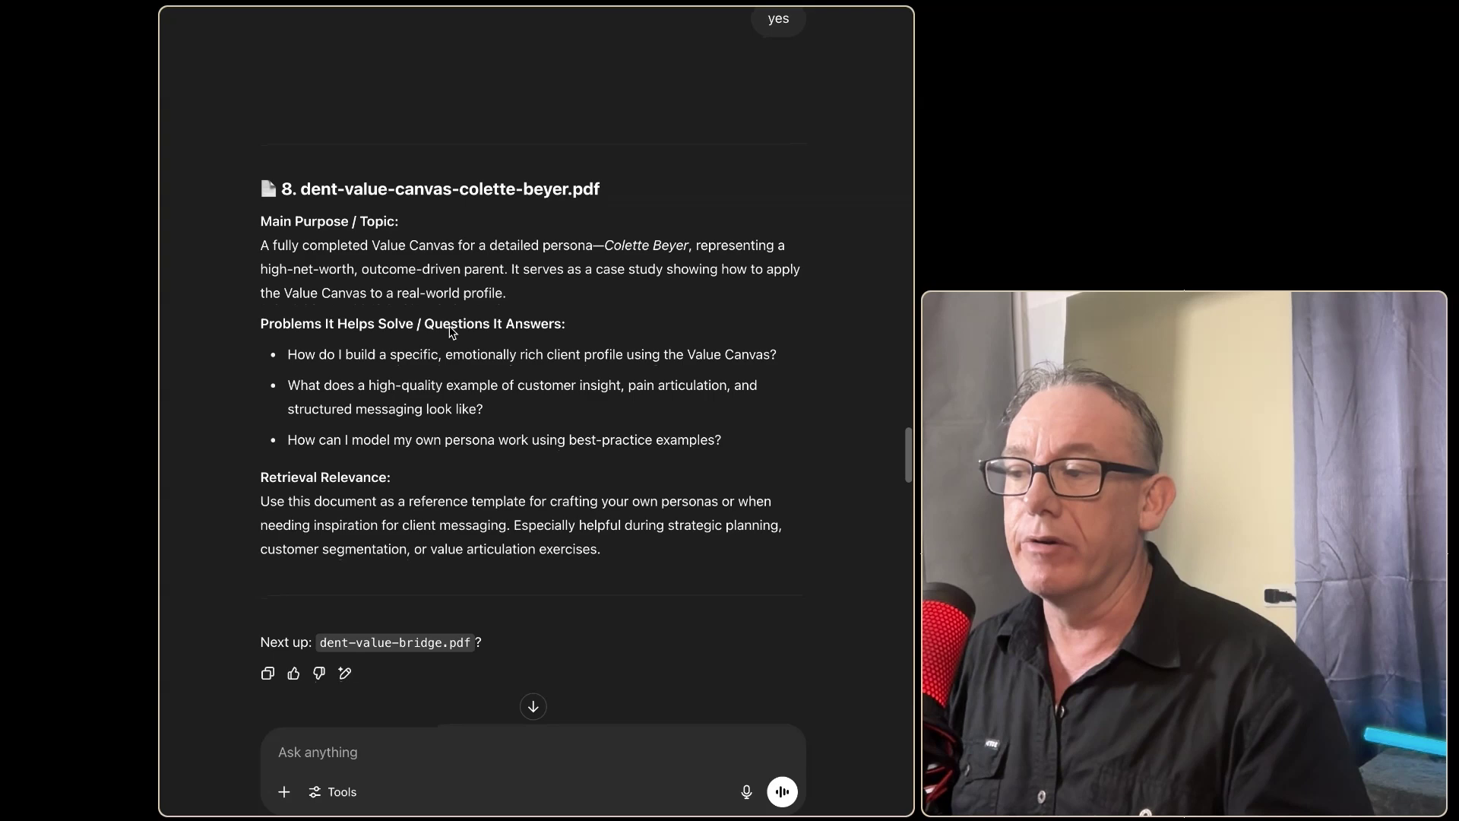
pyautogui.scroll(-3, 532, 421)
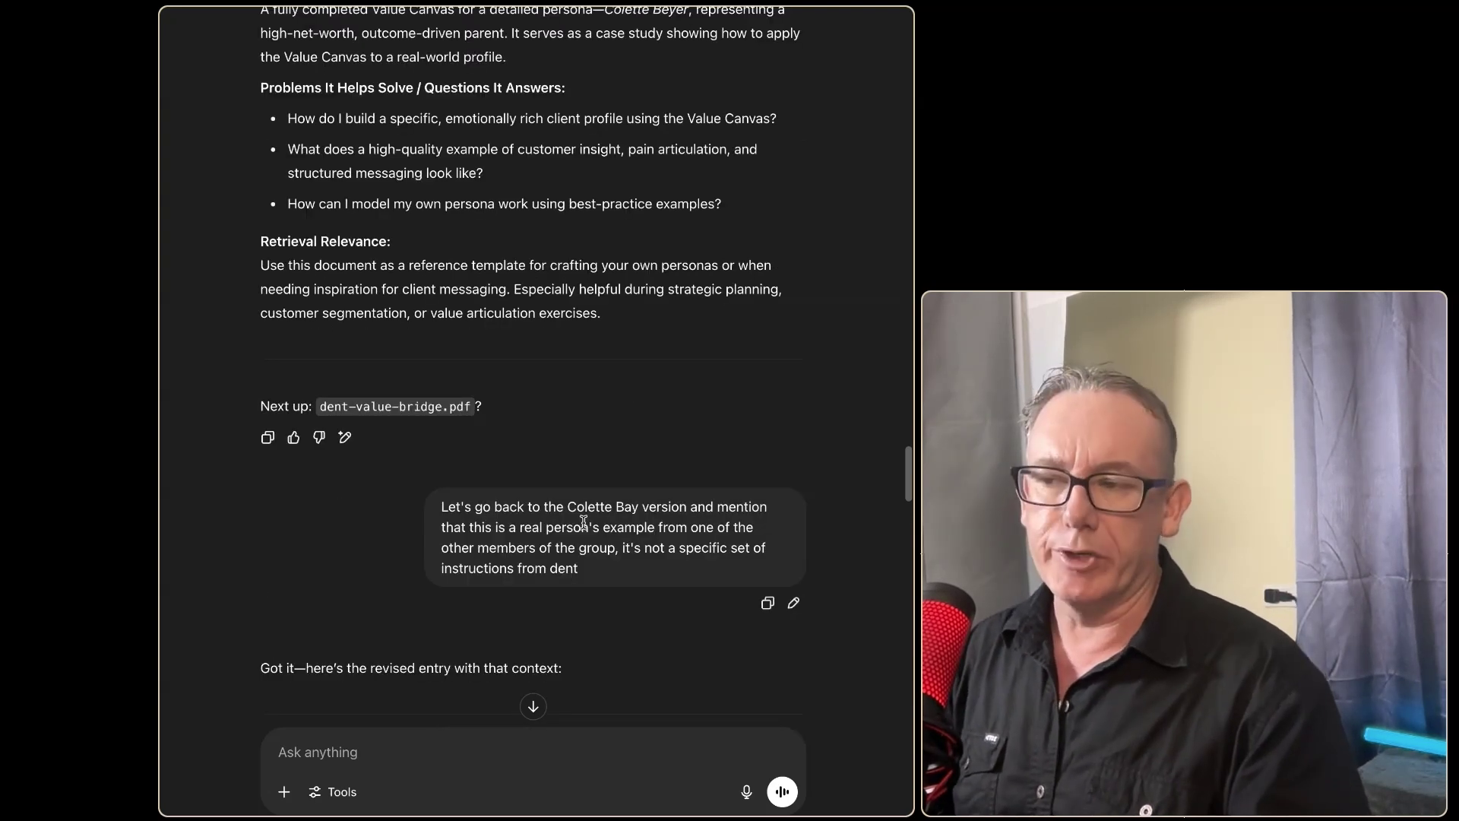
pyautogui.scroll(-1, 621, 553)
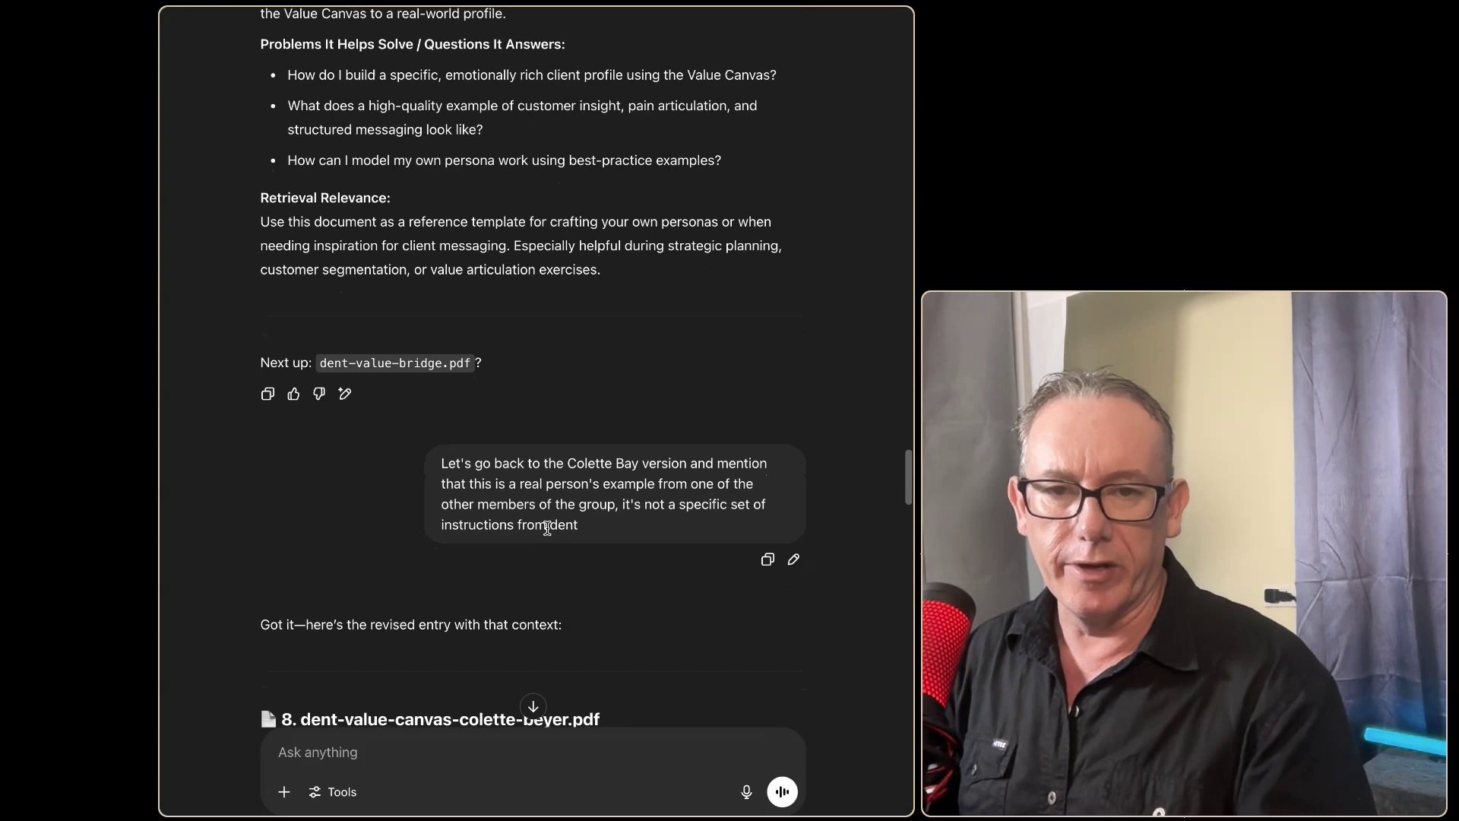
pyautogui.scroll(-2, 563, 522)
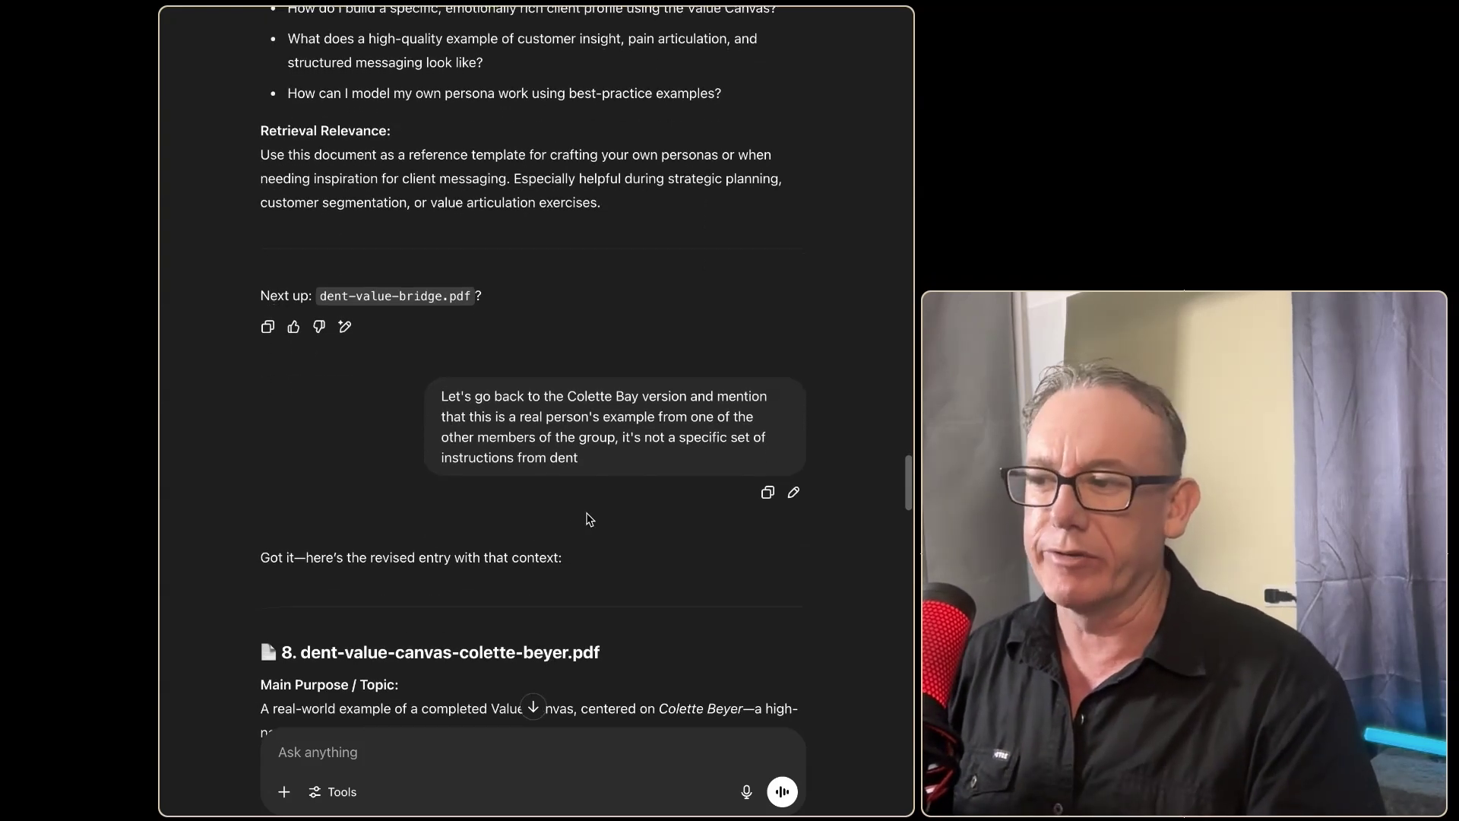
pyautogui.scroll(-3, 581, 516)
pyautogui.scroll(-3, 577, 503)
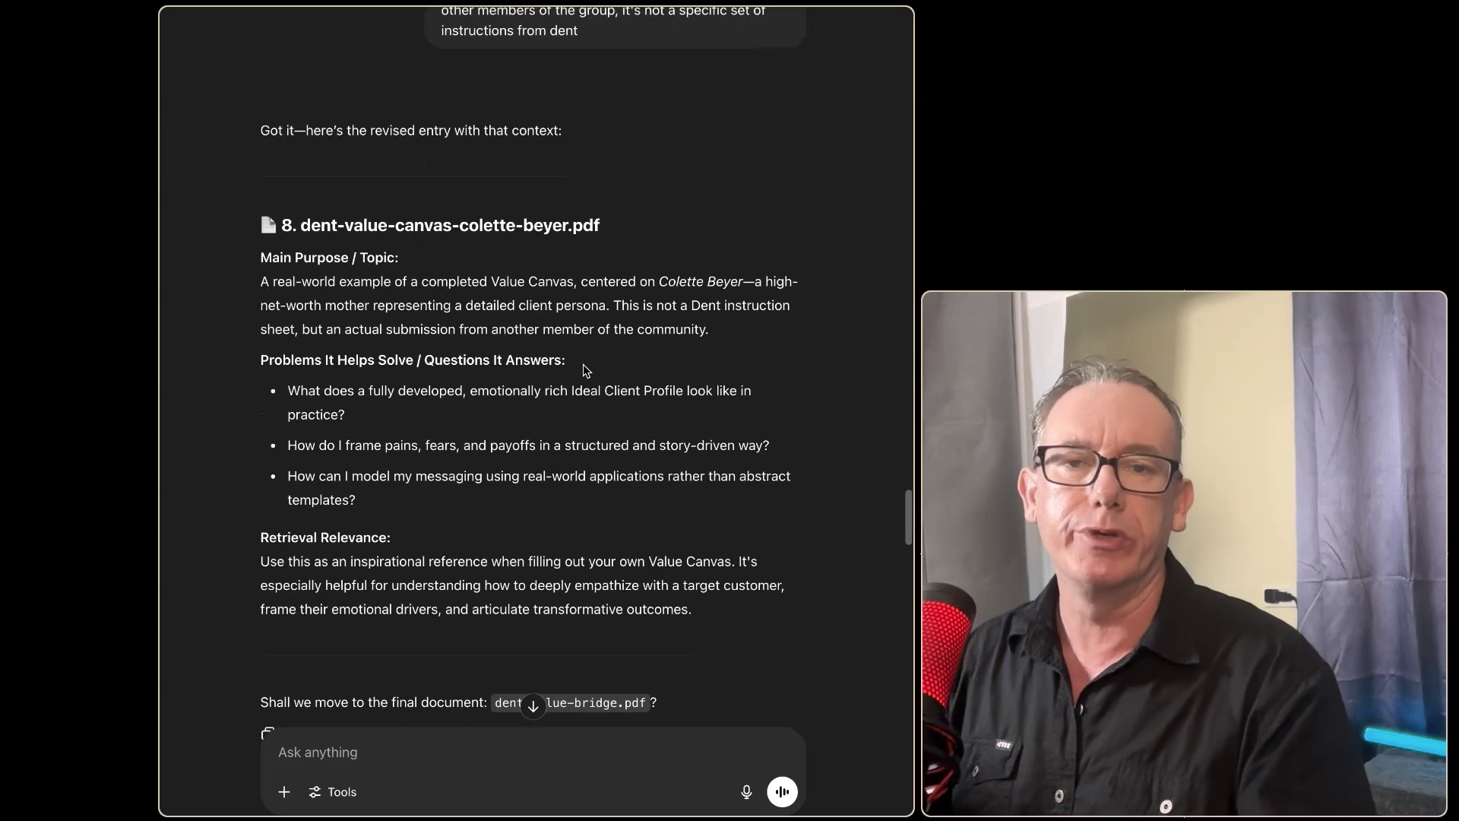
pyautogui.write('yes')
pyautogui.press('Return')
# Step: Review the revised entry's purpose, questions, and retrieval relevance paragraph
pyautogui.moveTo(242, 140); pyautogui.dragTo(475, 383)
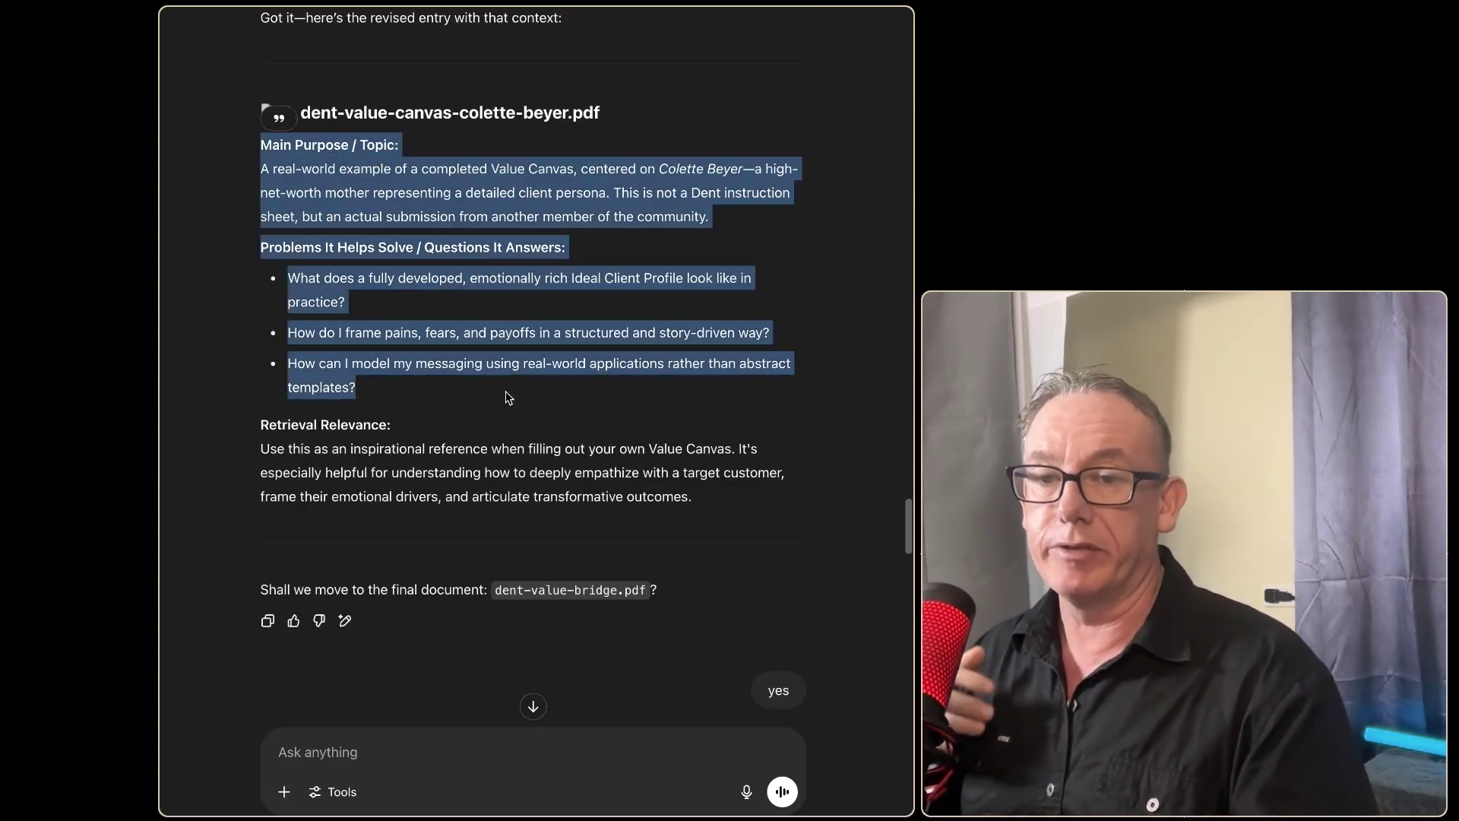
pyautogui.click(506, 395)
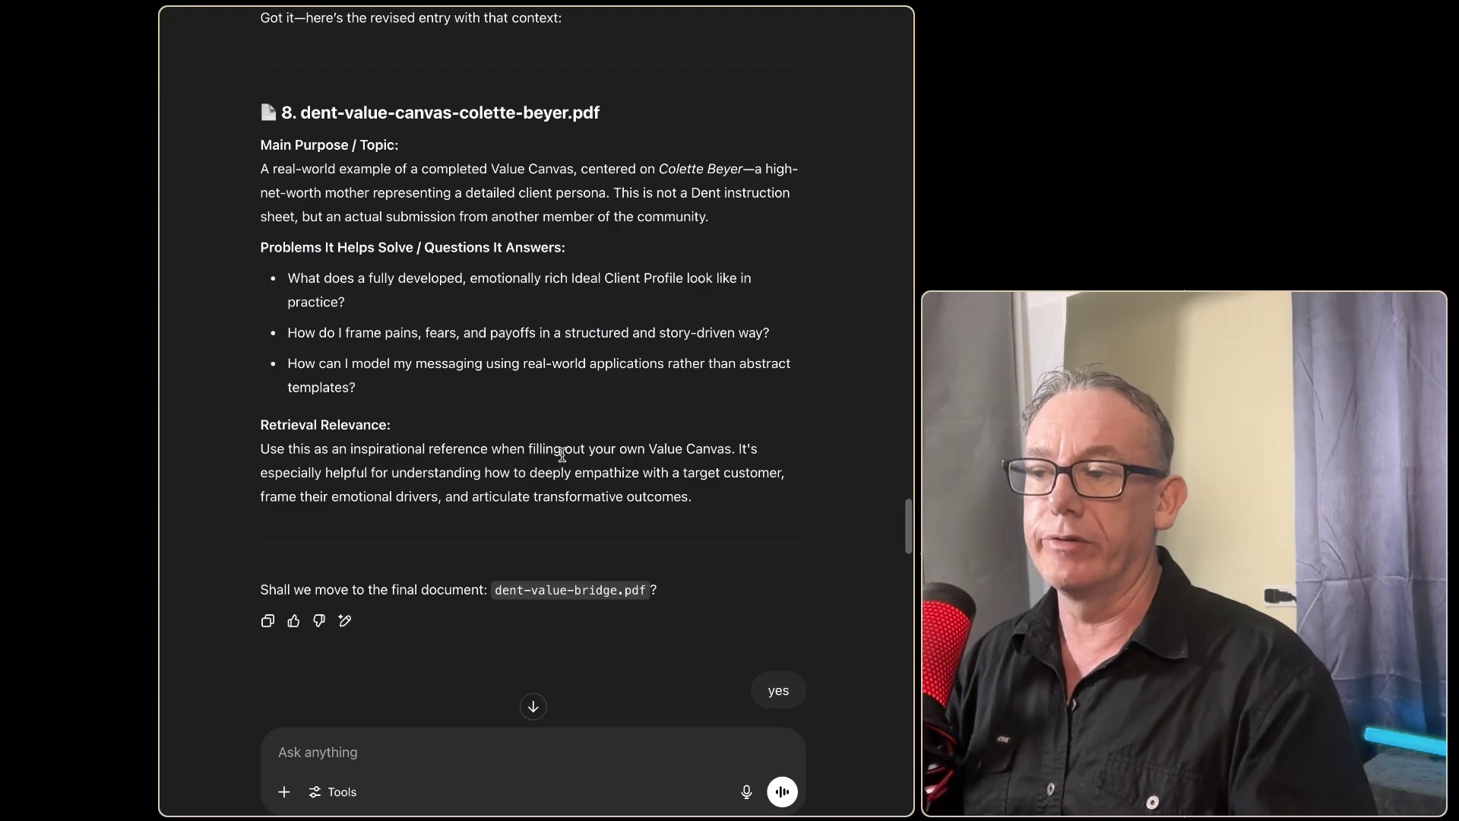
pyautogui.moveTo(258, 451); pyautogui.dragTo(682, 485)
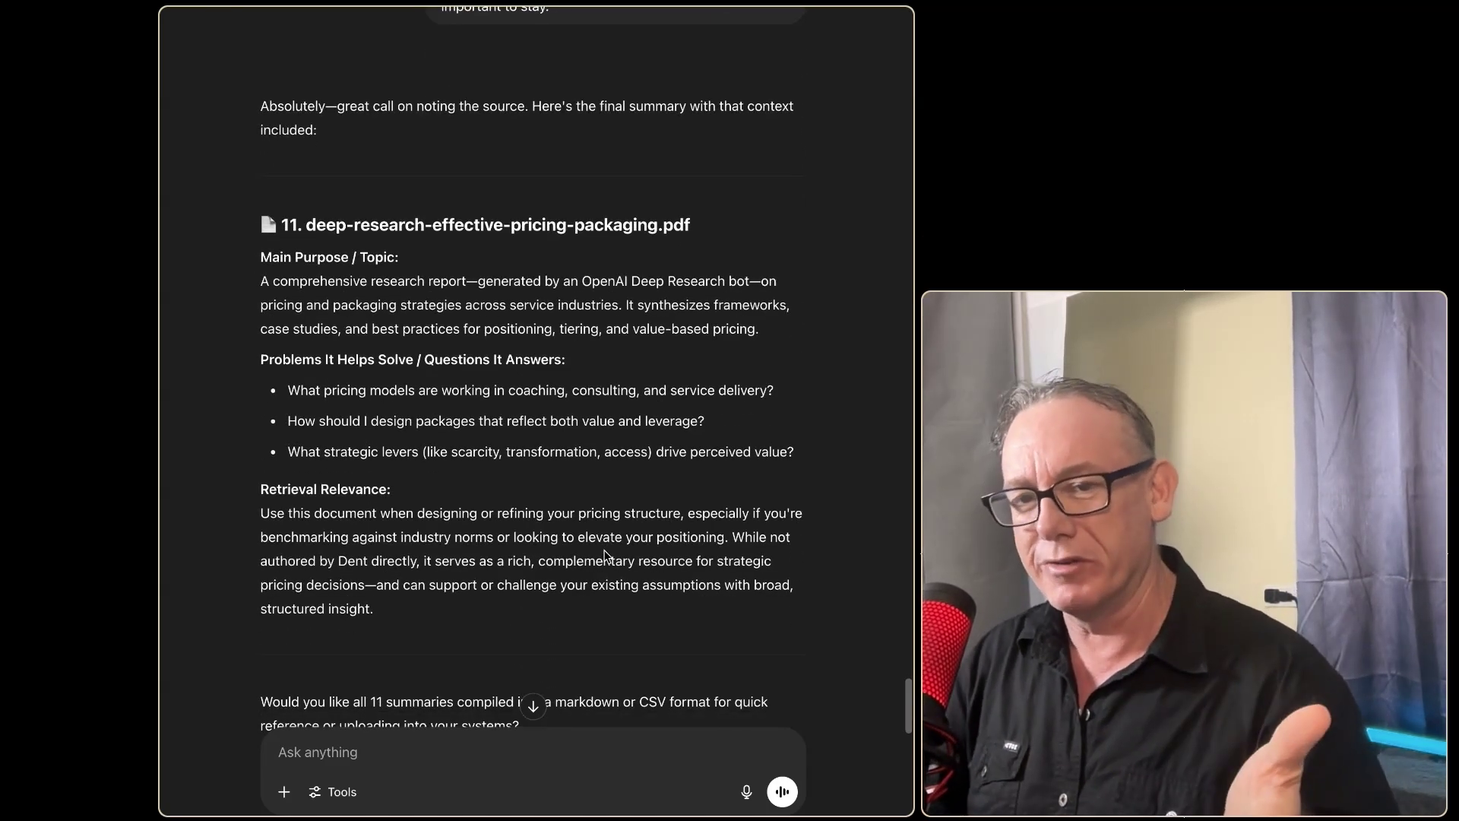
# Step: Review entry 11's Deep Research source note, pricing retrieval guidance, and remark that Dent did not author it
pyautogui.scroll(-1, 577, 473)
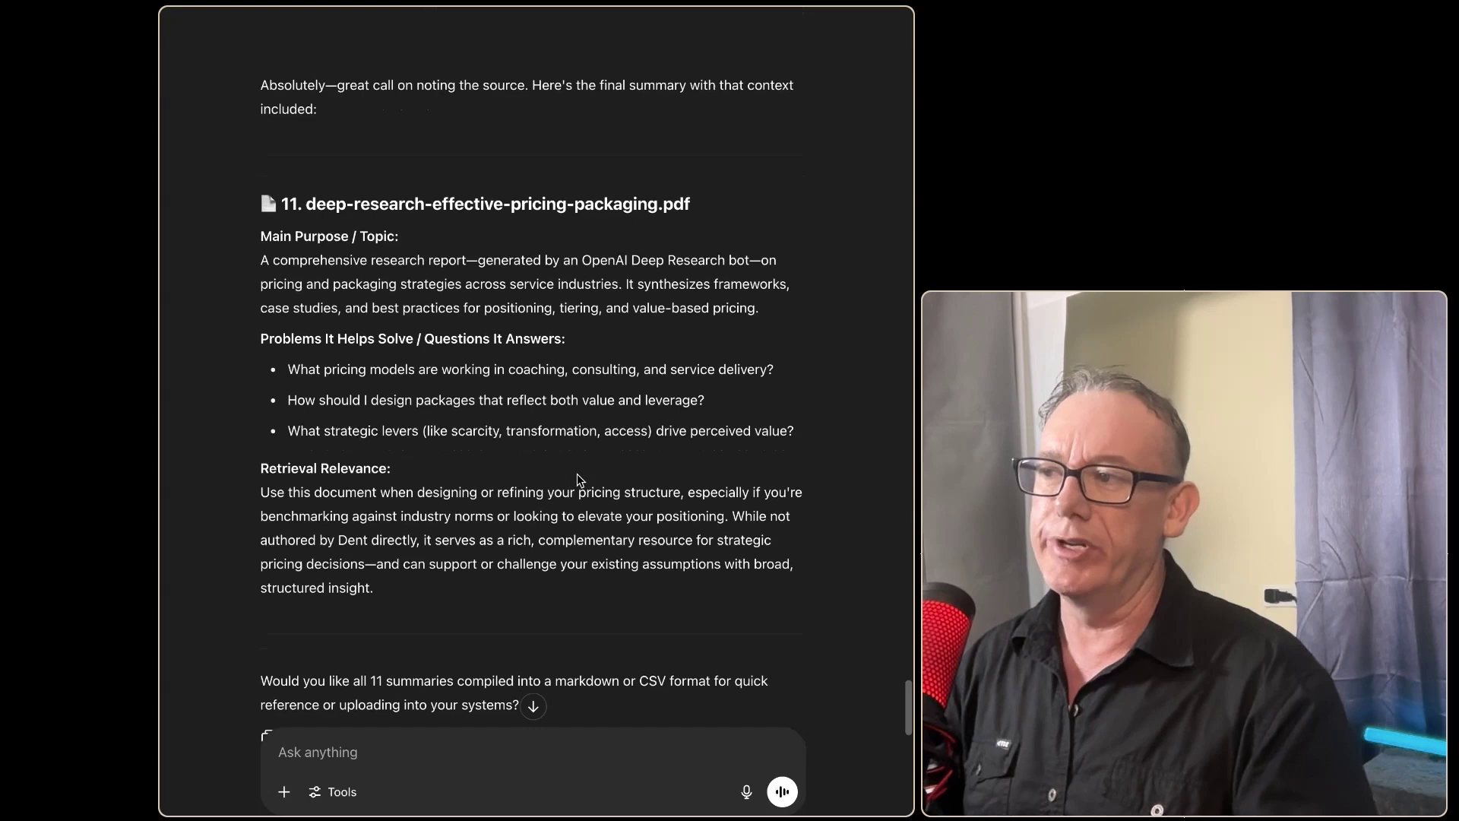
pyautogui.scroll(3, 532, 380)
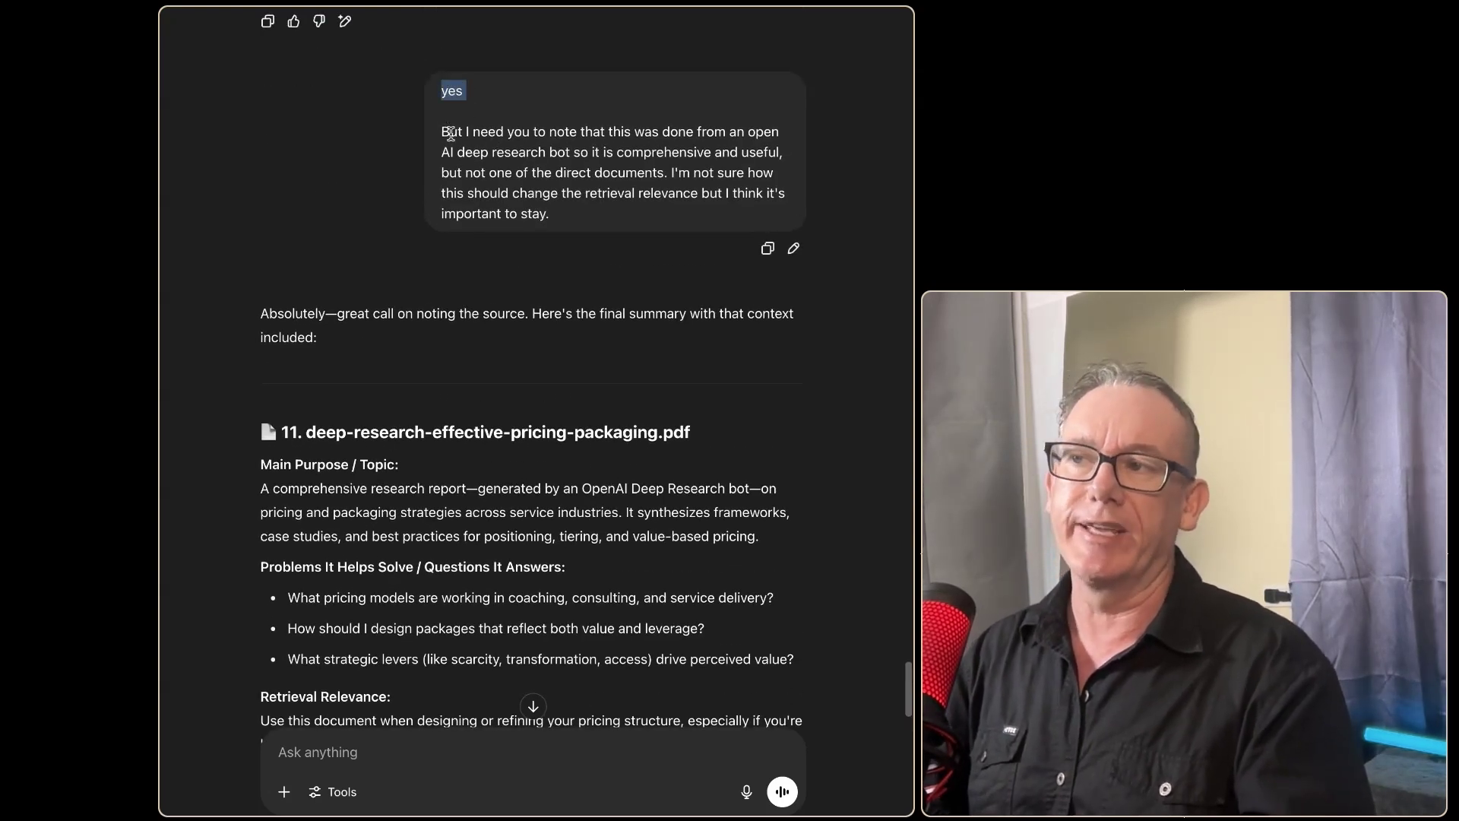
pyautogui.moveTo(450, 131); pyautogui.dragTo(665, 222)
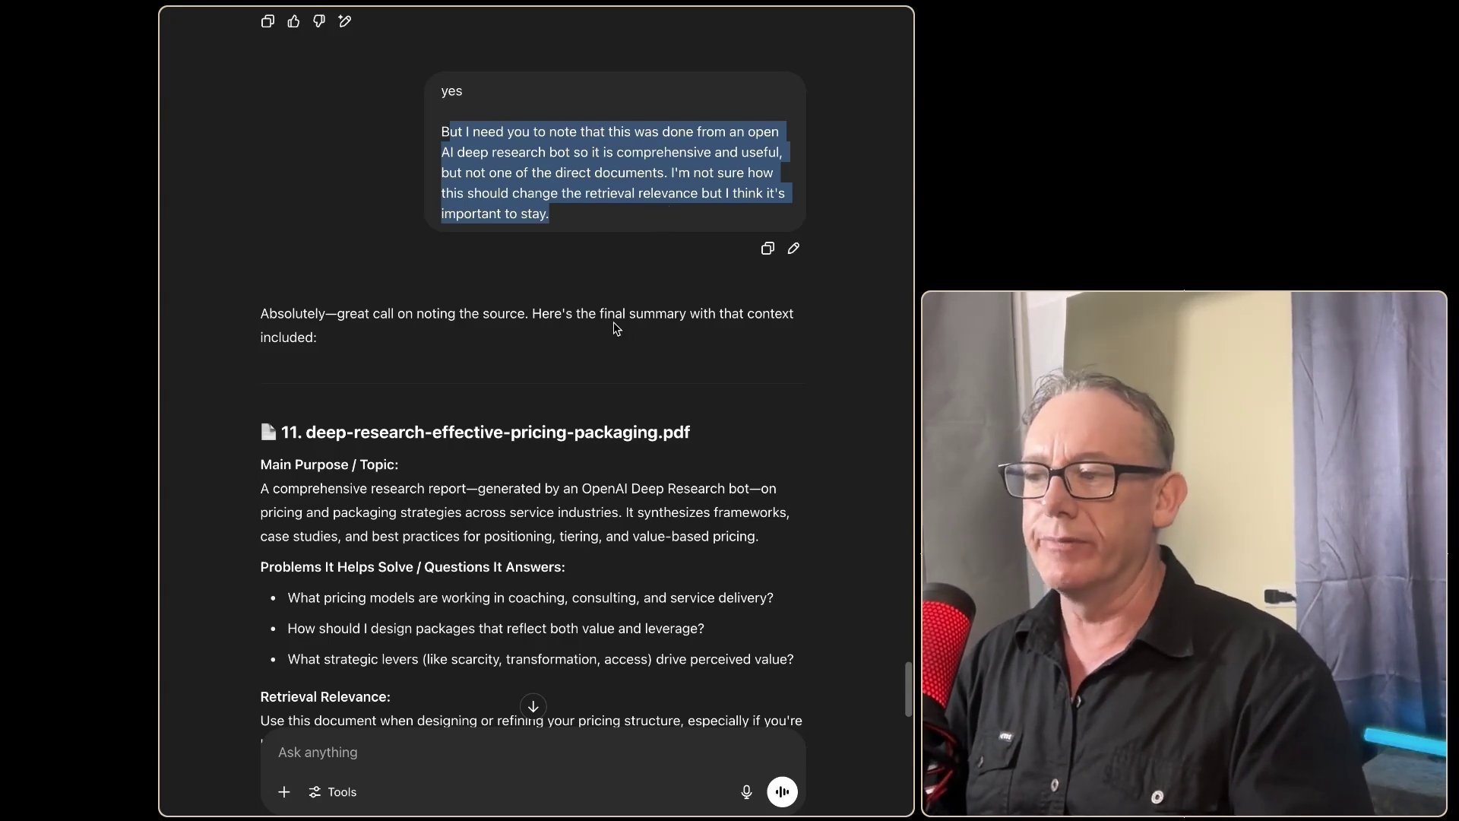
pyautogui.scroll(-3, 615, 328)
pyautogui.moveTo(380, 475); pyautogui.dragTo(685, 468)
pyautogui.click(619, 544)
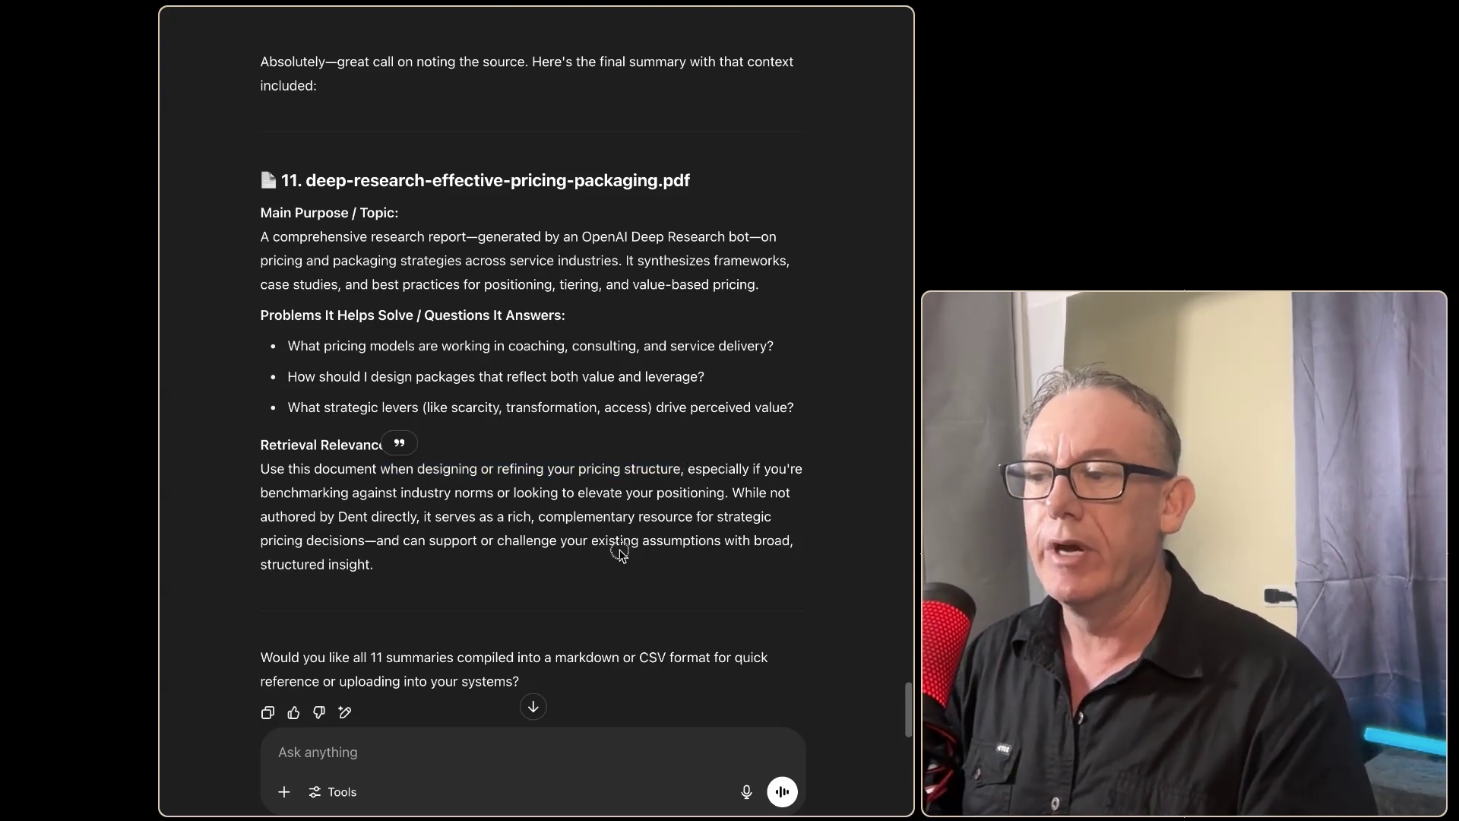
pyautogui.moveTo(290, 519); pyautogui.dragTo(636, 527)
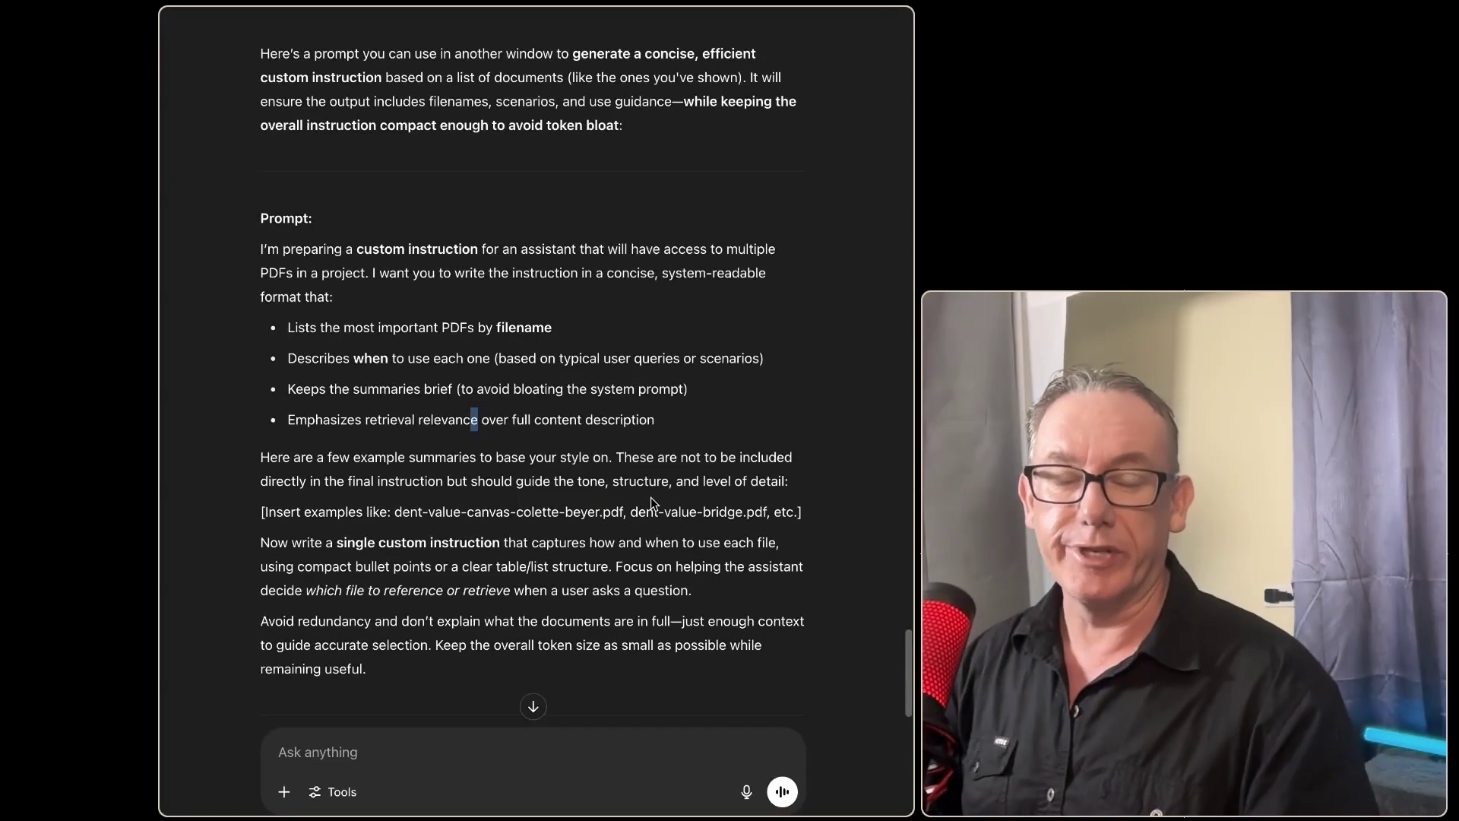
# Step: Select and copy the suggested prompt from 'I'm preparing' through 'remaining useful.'
pyautogui.moveTo(324, 253); pyautogui.dragTo(489, 250)
pyautogui.click(573, 493)
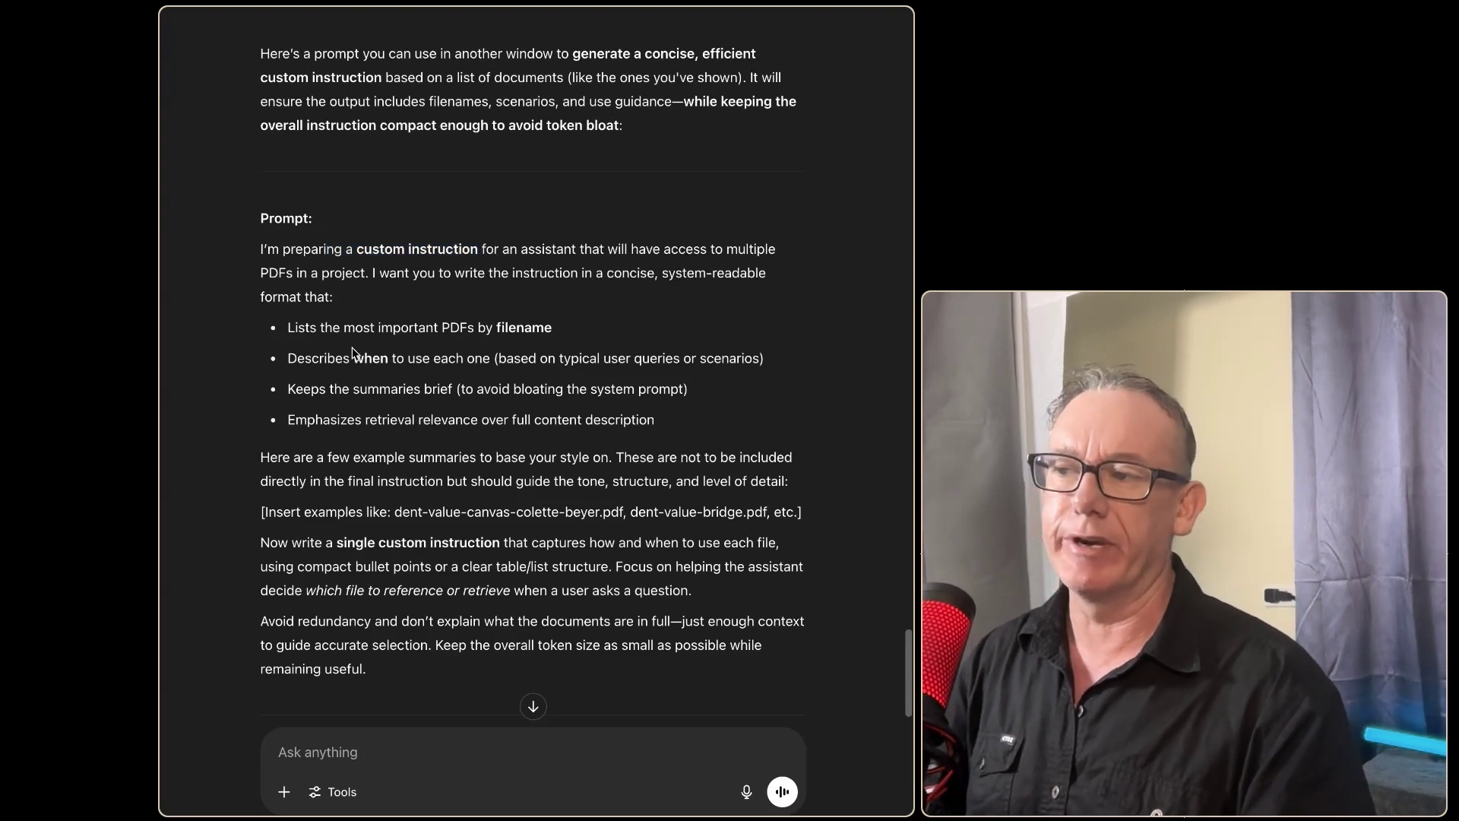
pyautogui.moveTo(319, 329); pyautogui.dragTo(466, 329)
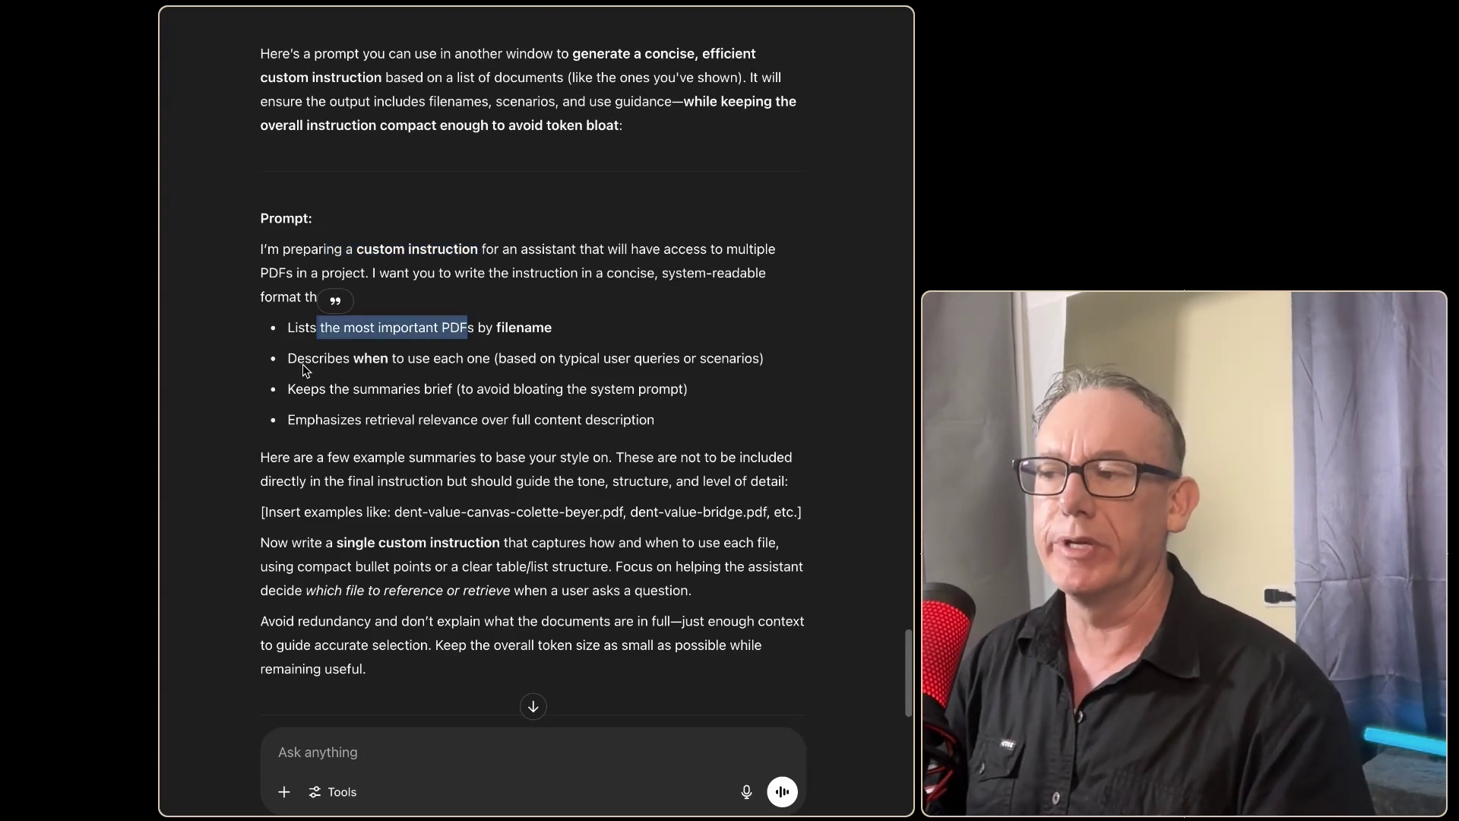
pyautogui.moveTo(297, 359); pyautogui.dragTo(558, 360)
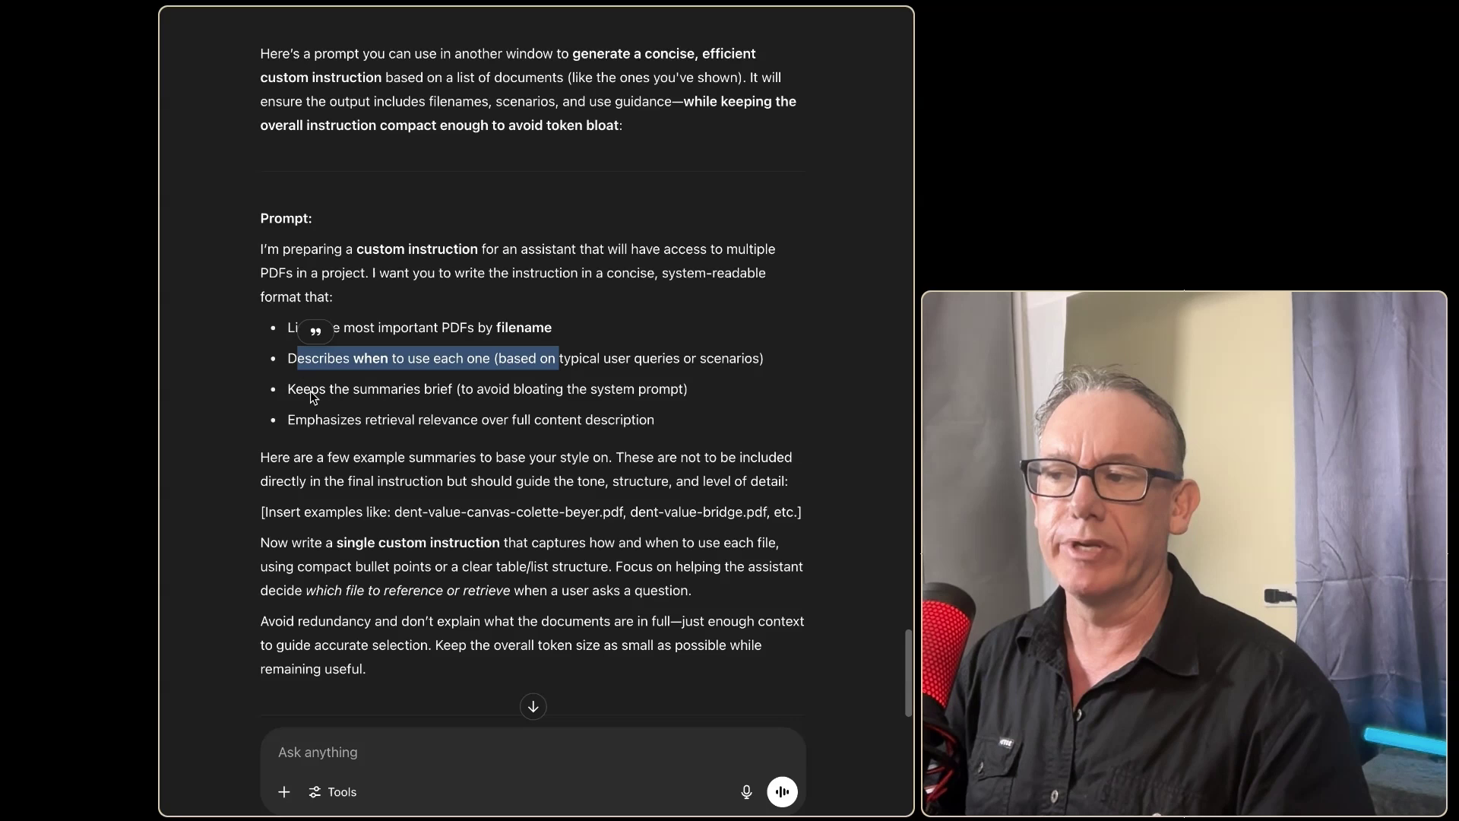
pyautogui.moveTo(311, 390); pyautogui.dragTo(519, 389)
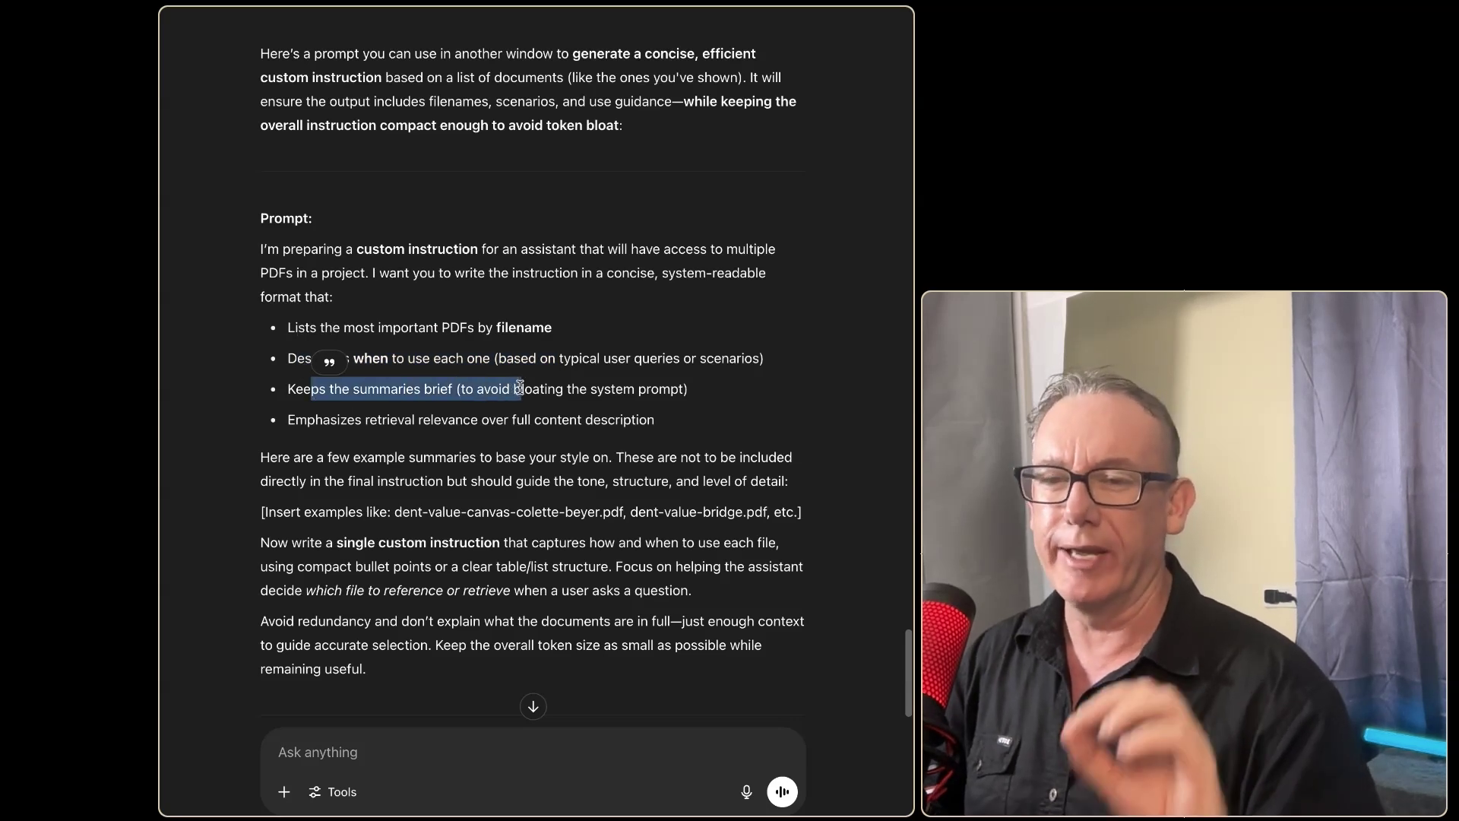
pyautogui.click(335, 435)
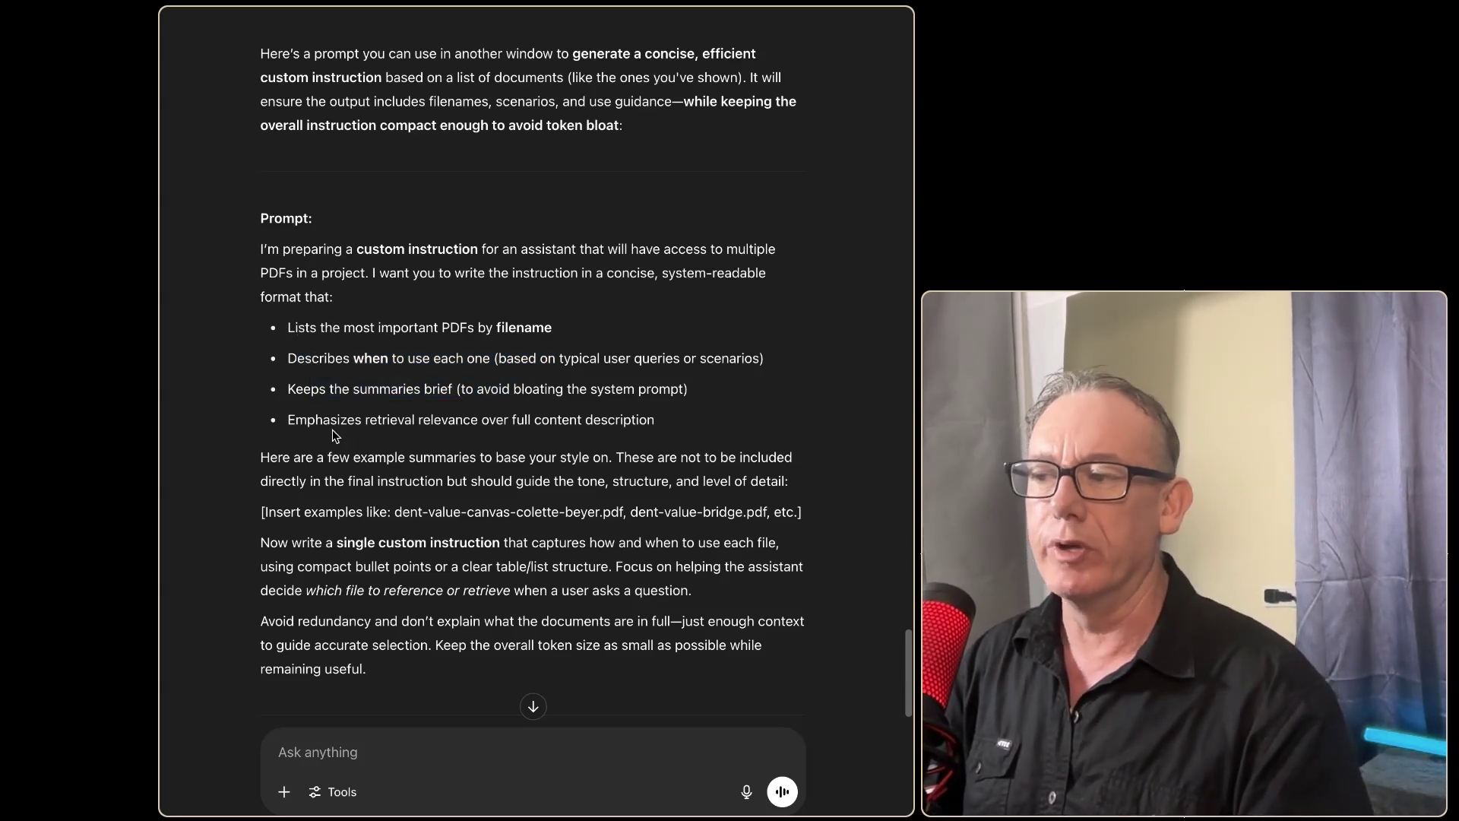
pyautogui.moveTo(305, 416); pyautogui.dragTo(491, 420)
pyautogui.click(502, 423)
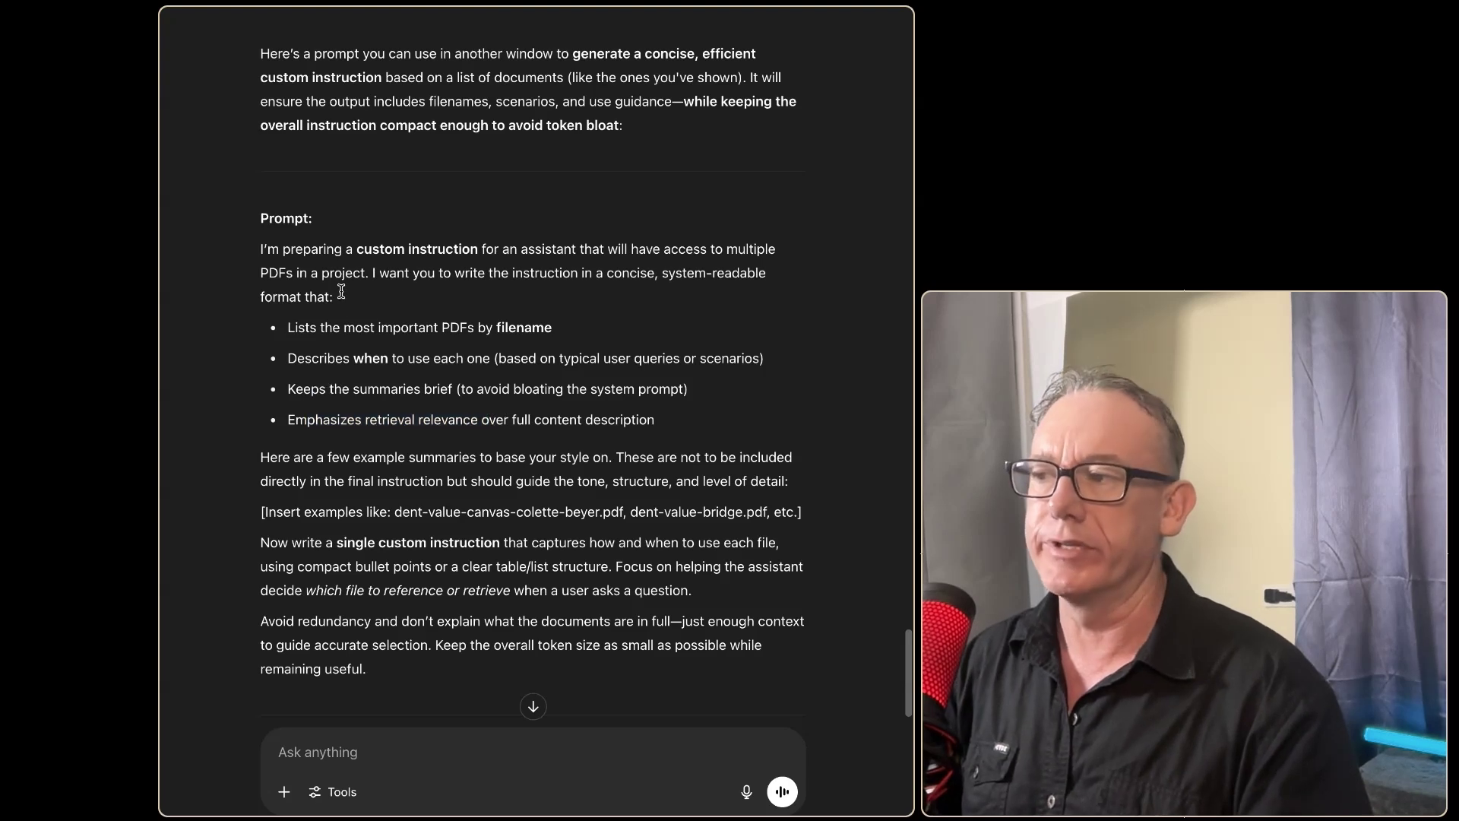
pyautogui.moveTo(260, 251); pyautogui.dragTo(482, 674)
# Step: Paste the copied prompt into the Ask anything message box
pyautogui.click(571, 504)
pyautogui.scroll(-15, 571, 504)
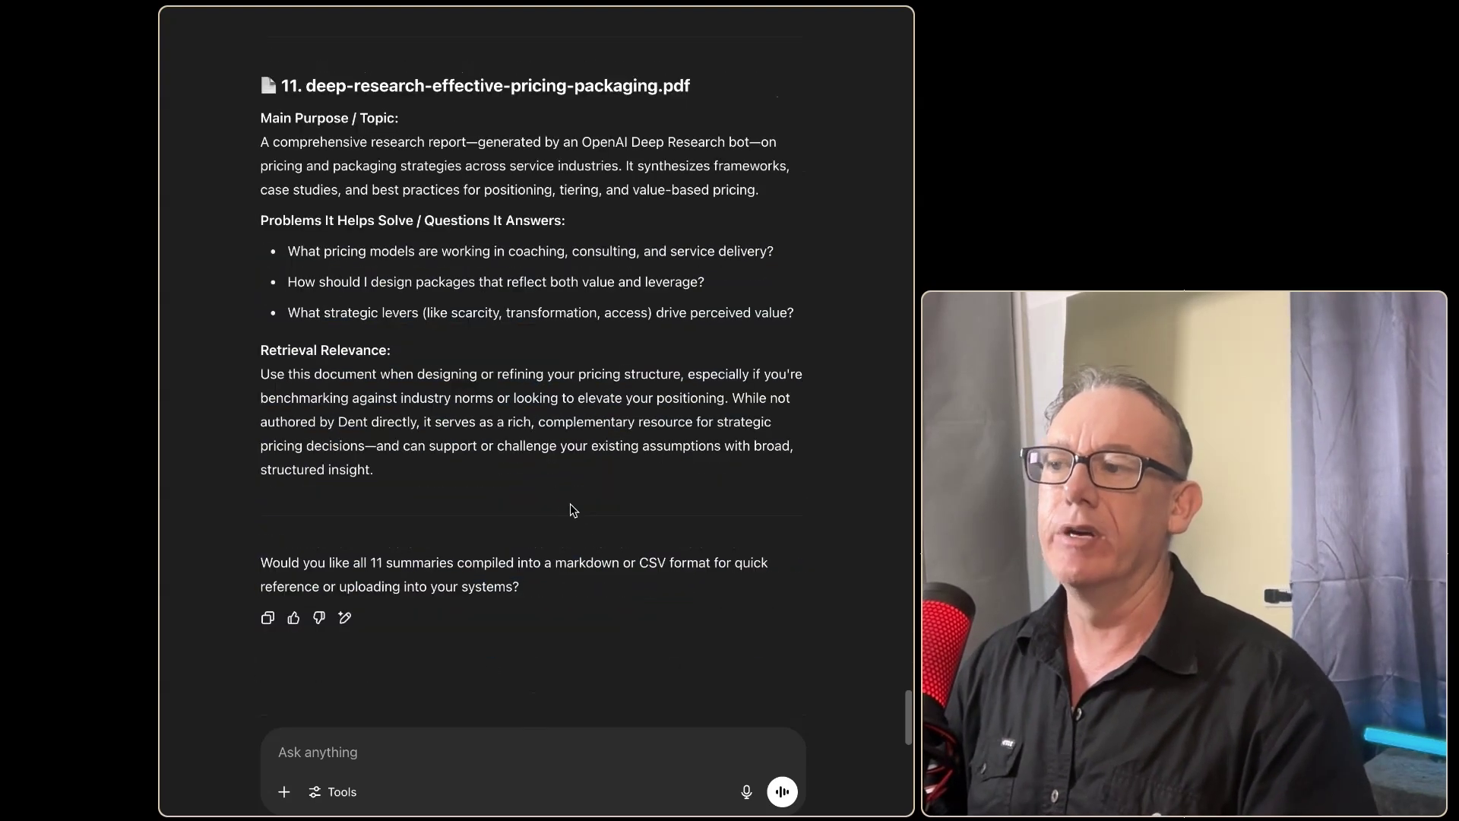
pyautogui.scroll(1, 368, 617)
pyautogui.scroll(-1, 368, 615)
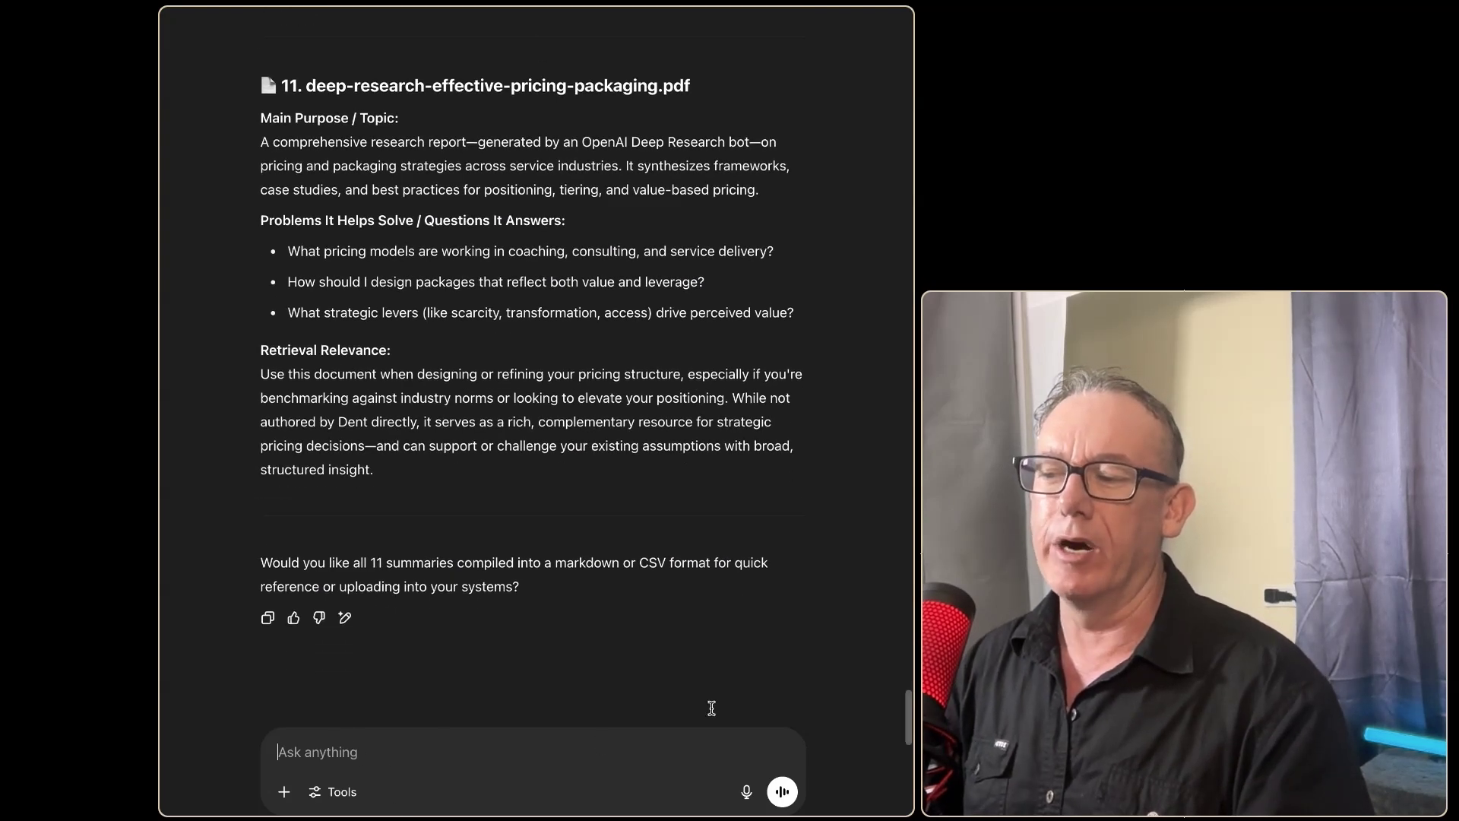
pyautogui.hotkey('ctrl', 'v')
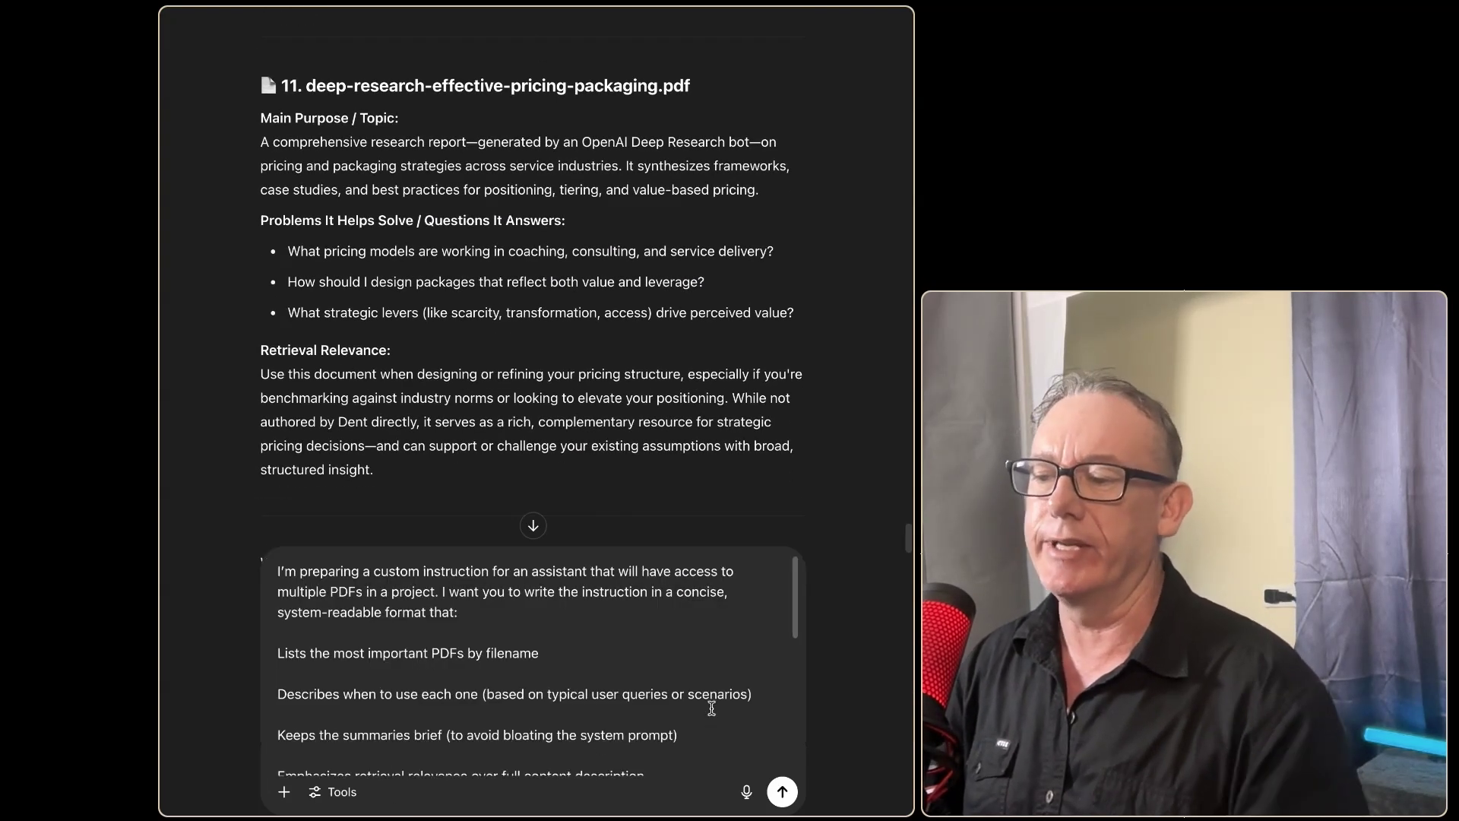
pyautogui.scroll(-5, 711, 708)
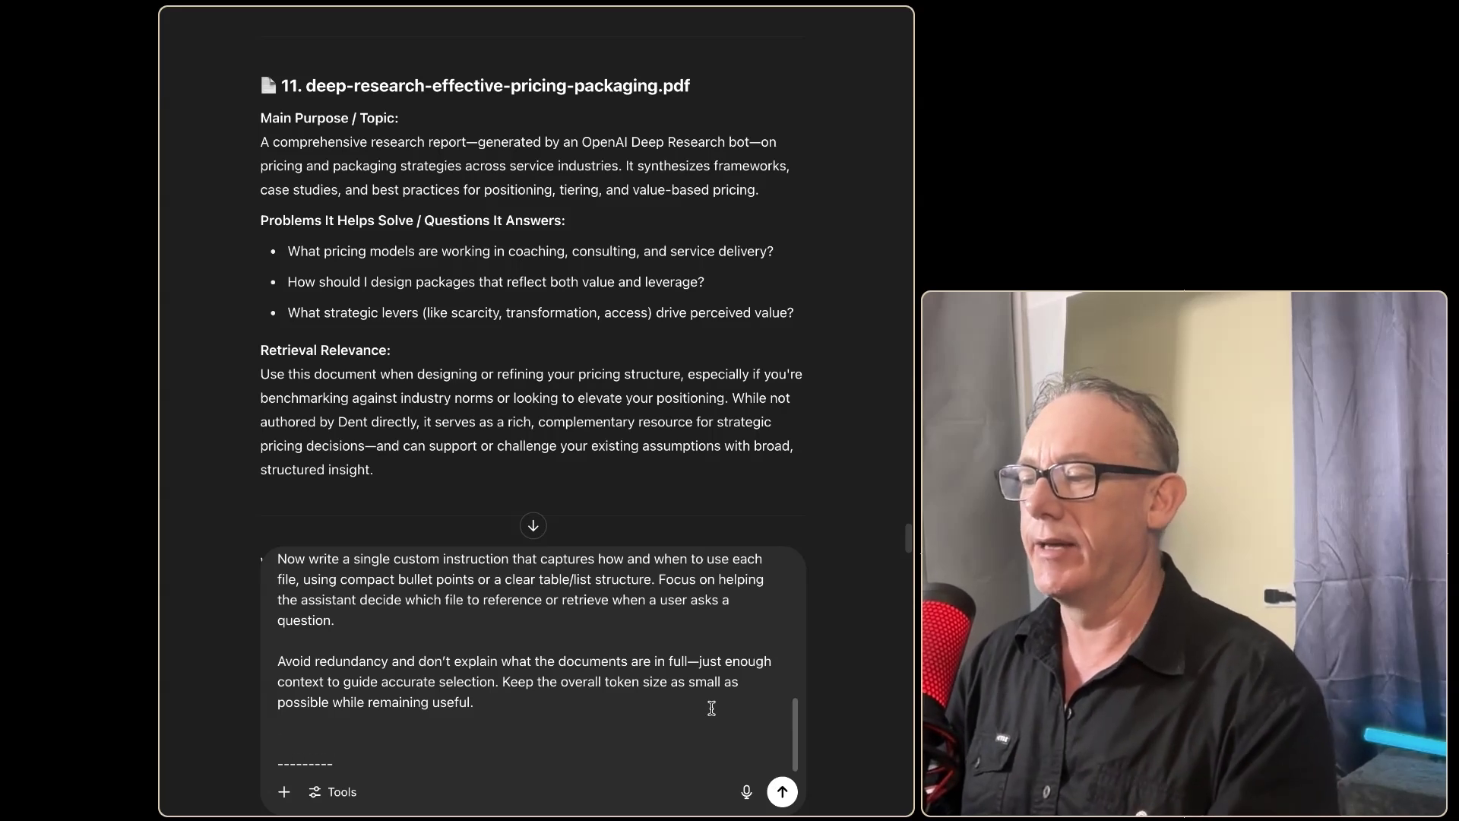
# Step: Add 'Use the following' and a separator, paste the document summaries below, and send
pyautogui.write('Use the following')
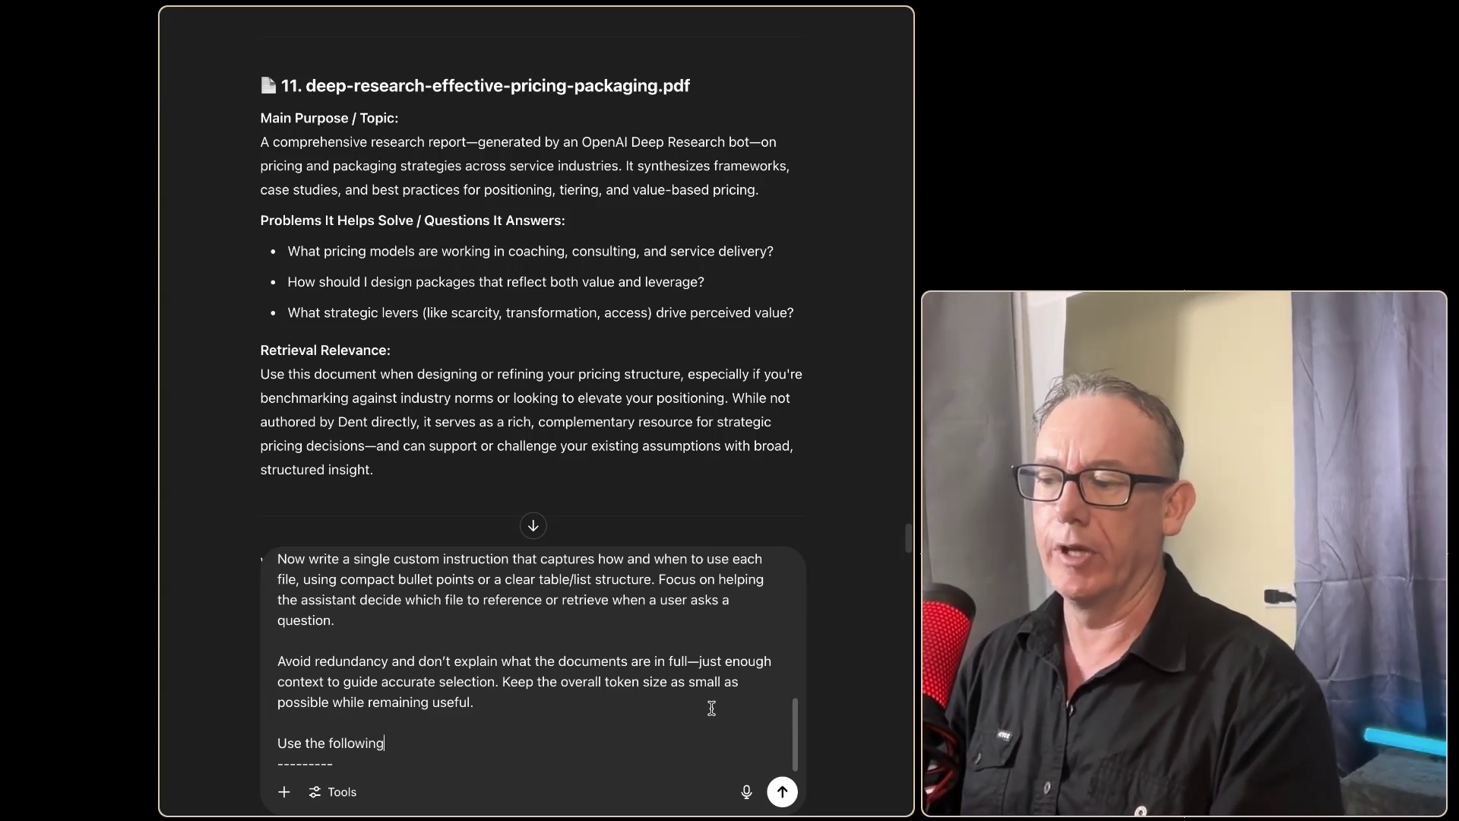
pyautogui.press('Down')
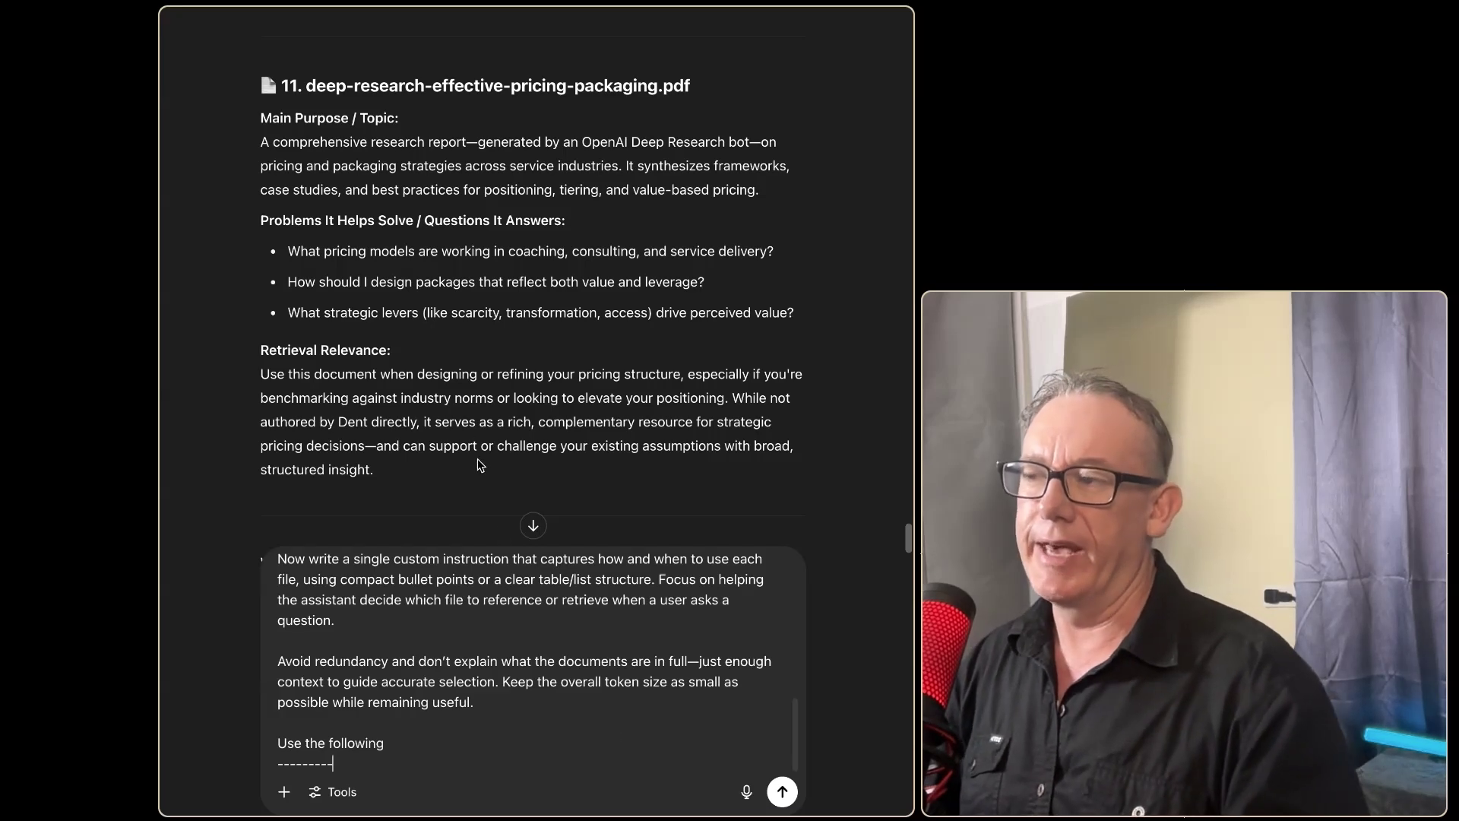
pyautogui.scroll(8, 482, 381)
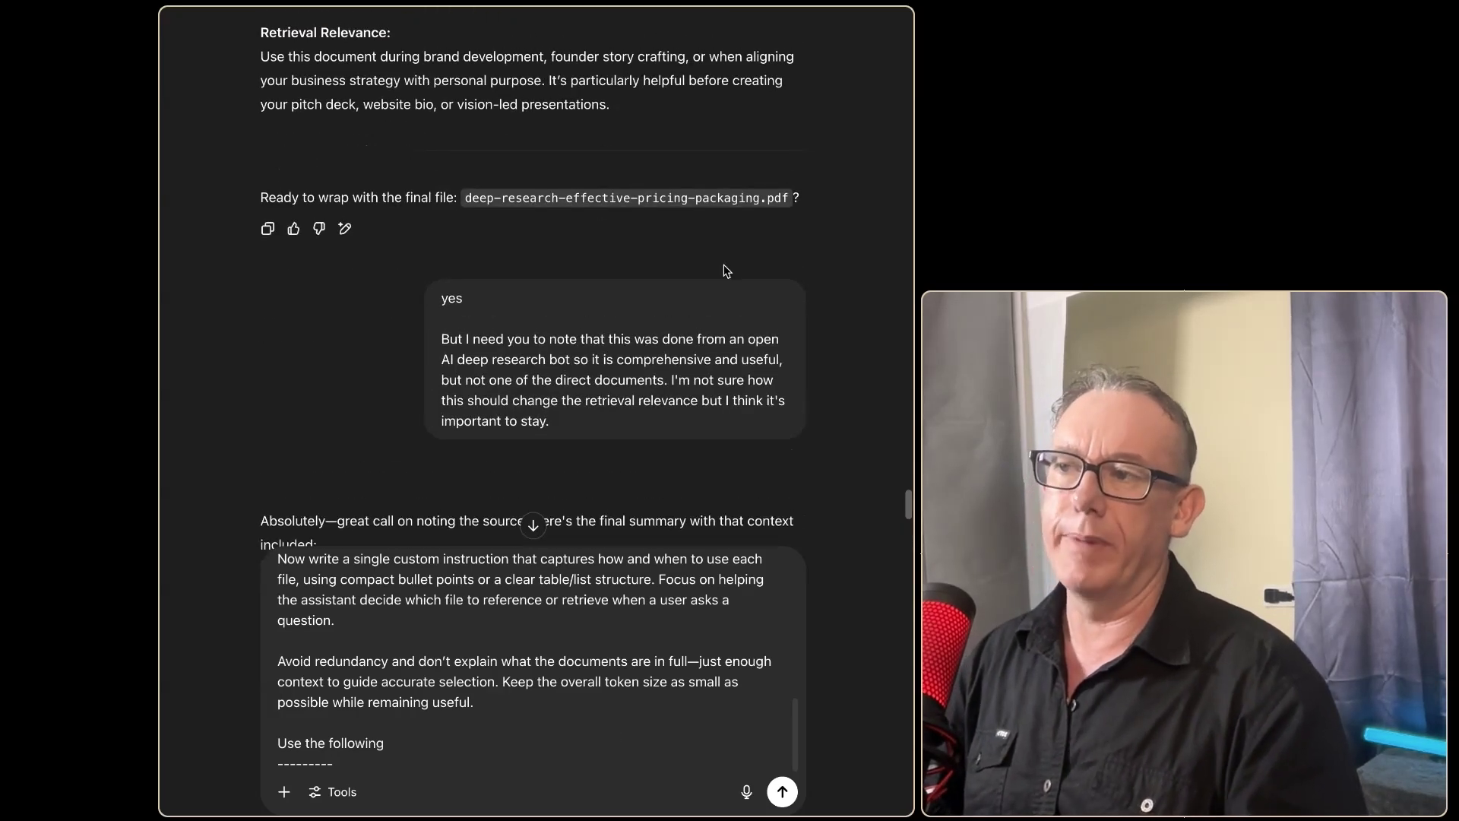
pyautogui.scroll(-10, 487, 365)
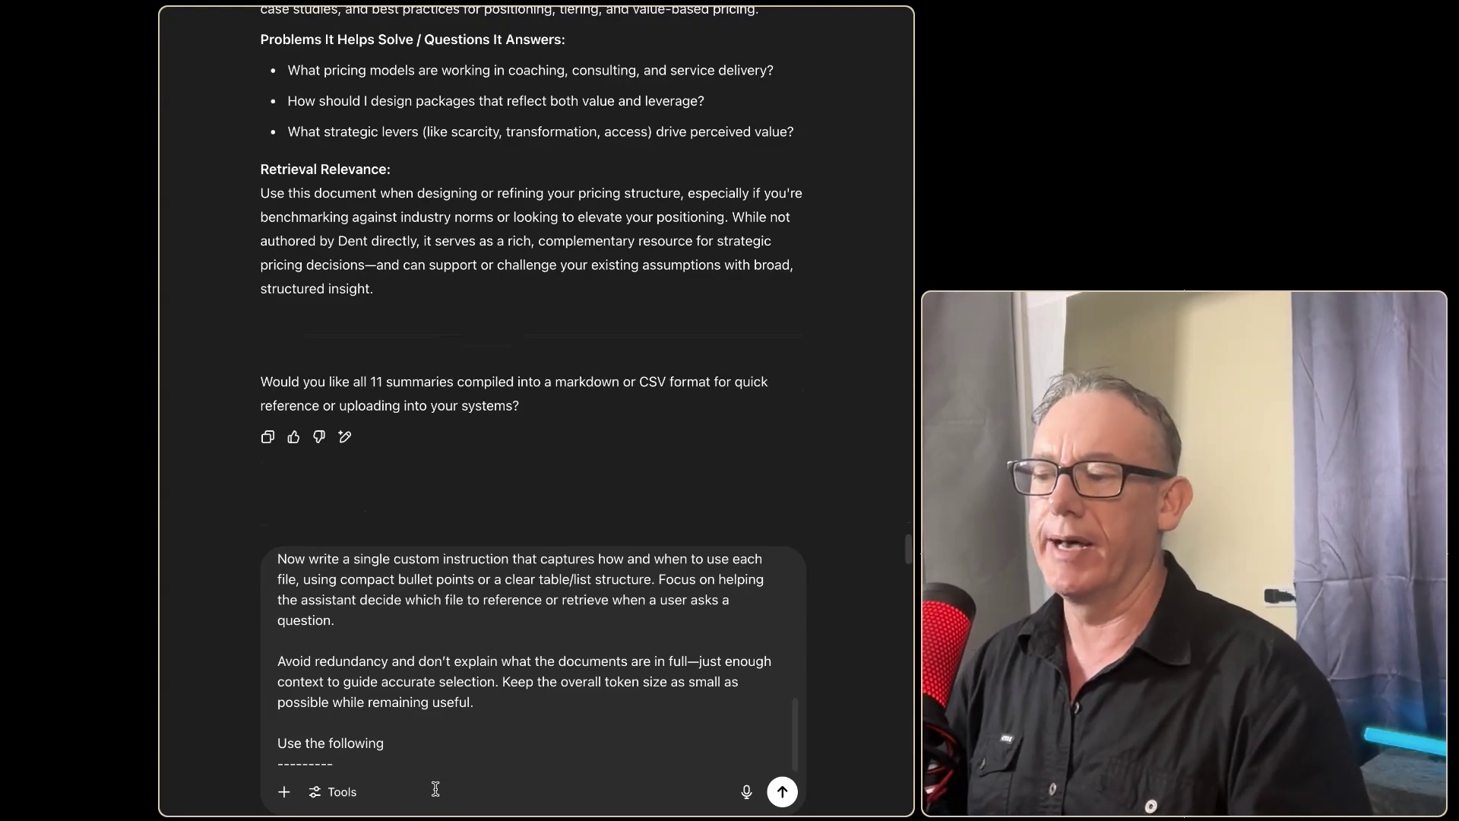
pyautogui.hotkey('shift', 'Return')
pyautogui.hotkey('shift', 'Return')
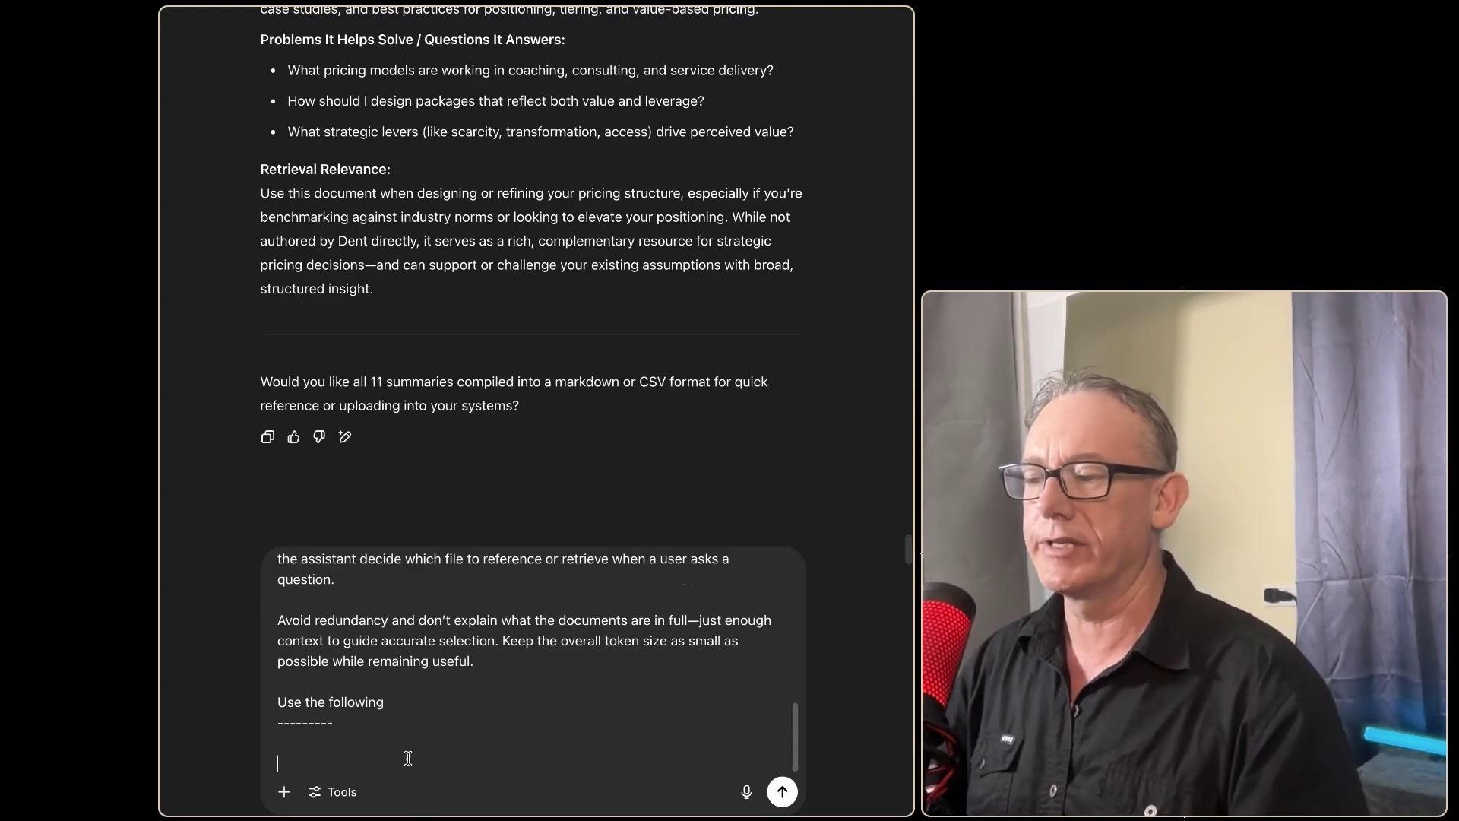
pyautogui.hotkey('ctrl', 'v')
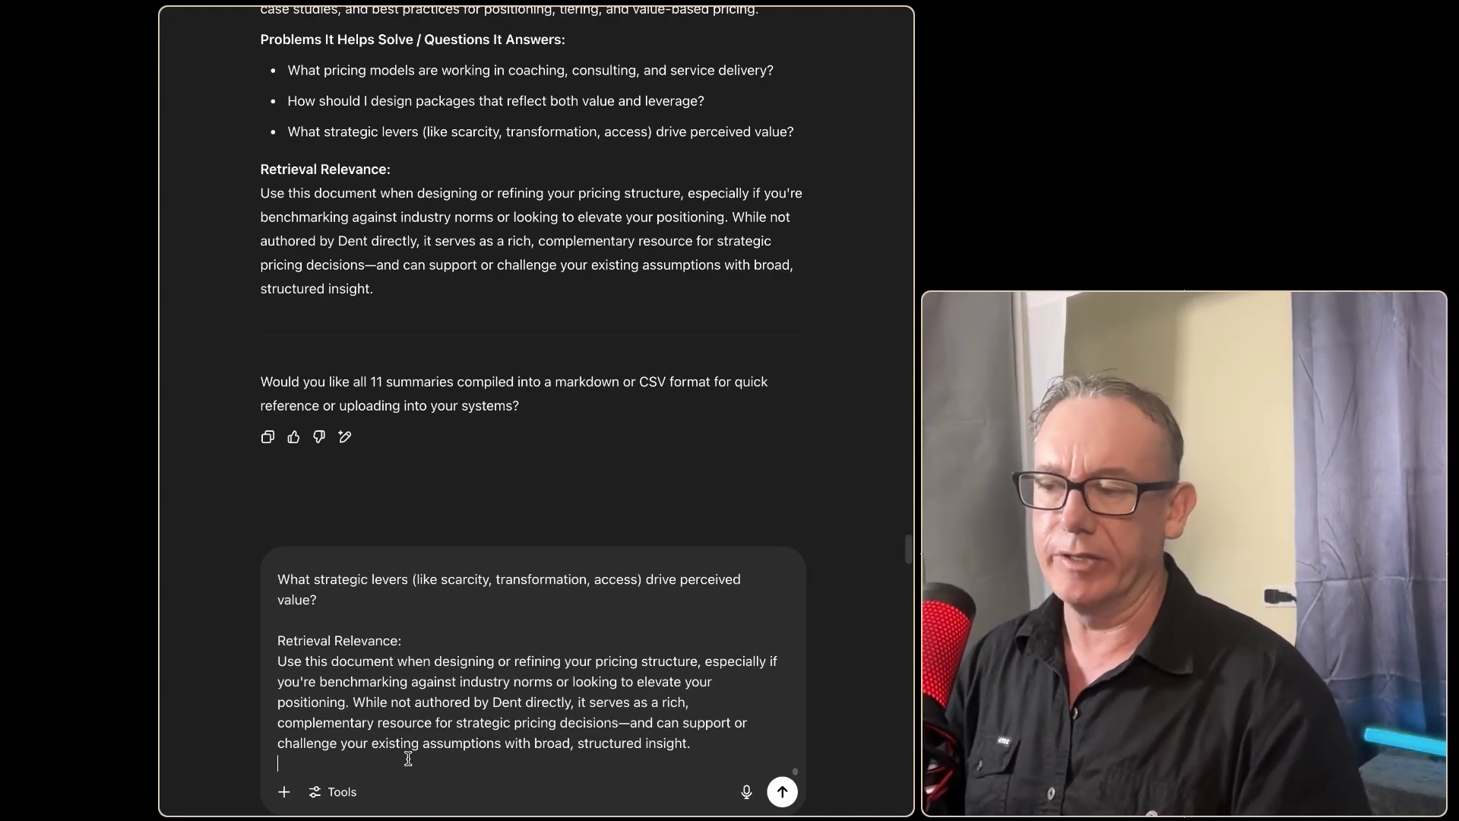
pyautogui.press('Return')
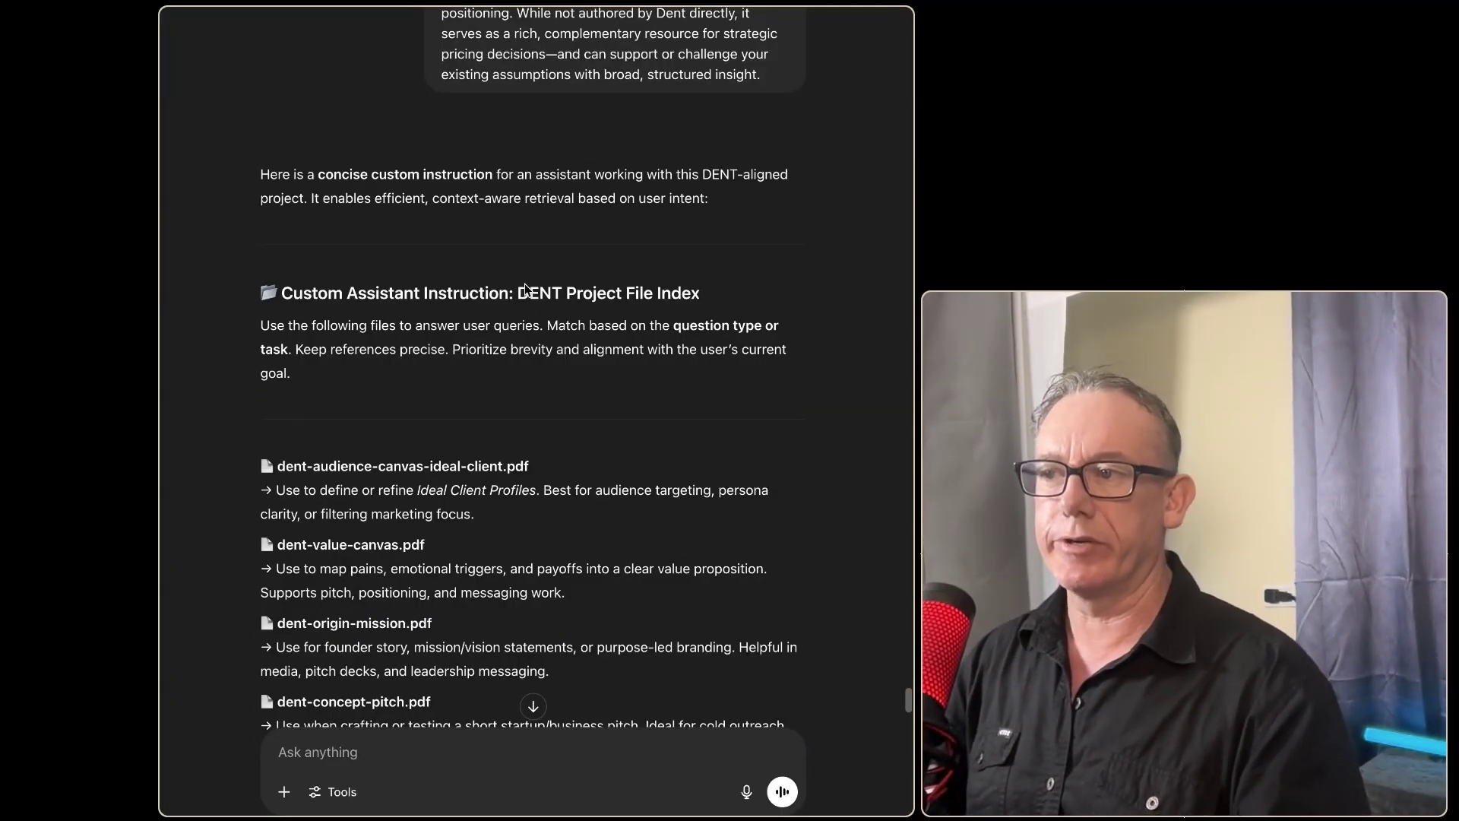
# Step: Select the DENT Project File Index text from 'Use the following files' through the file list
pyautogui.moveTo(519, 292); pyautogui.dragTo(721, 302)
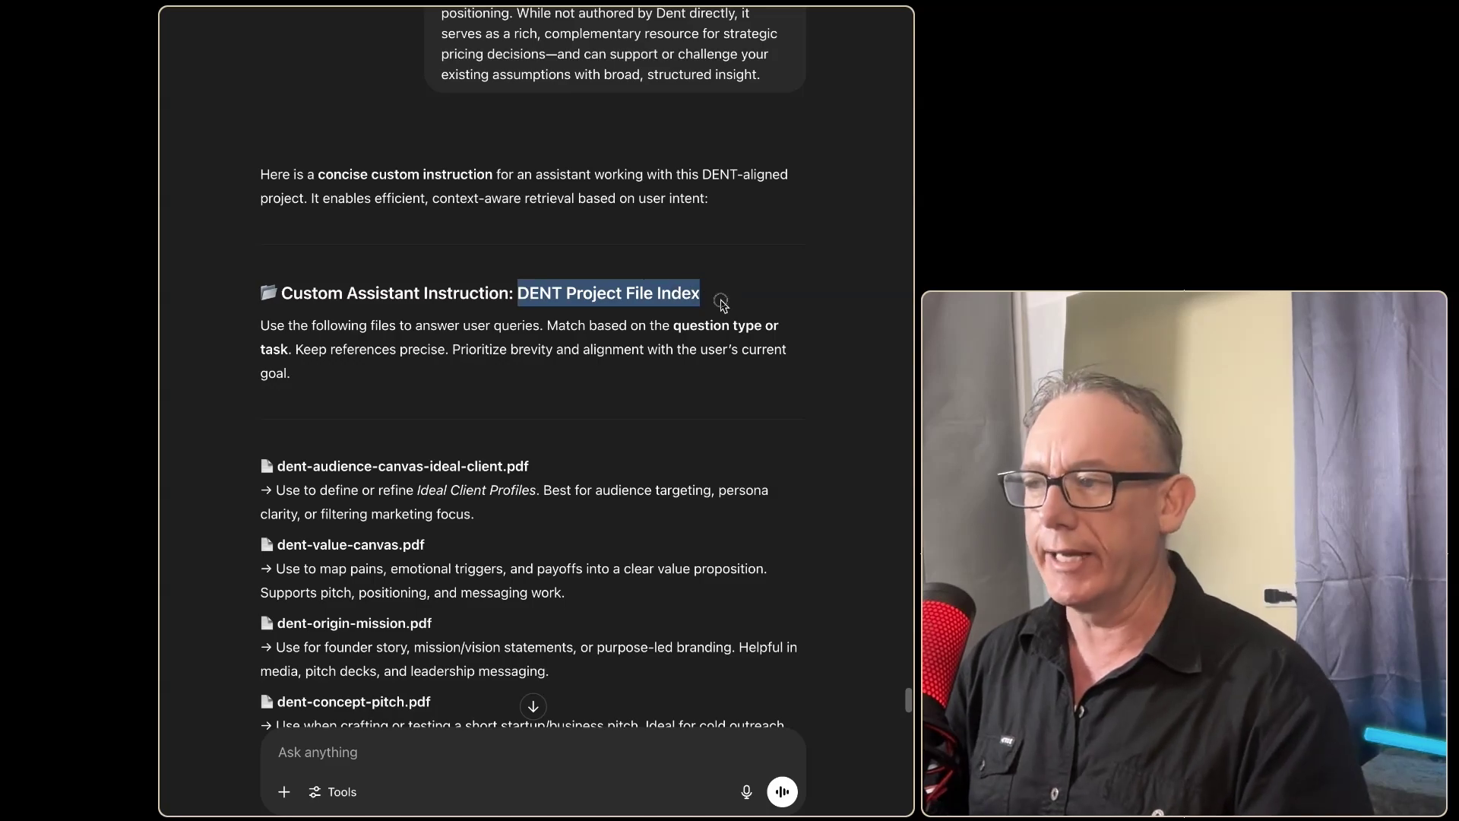
pyautogui.click(395, 388)
pyautogui.scroll(-7, 431, 386)
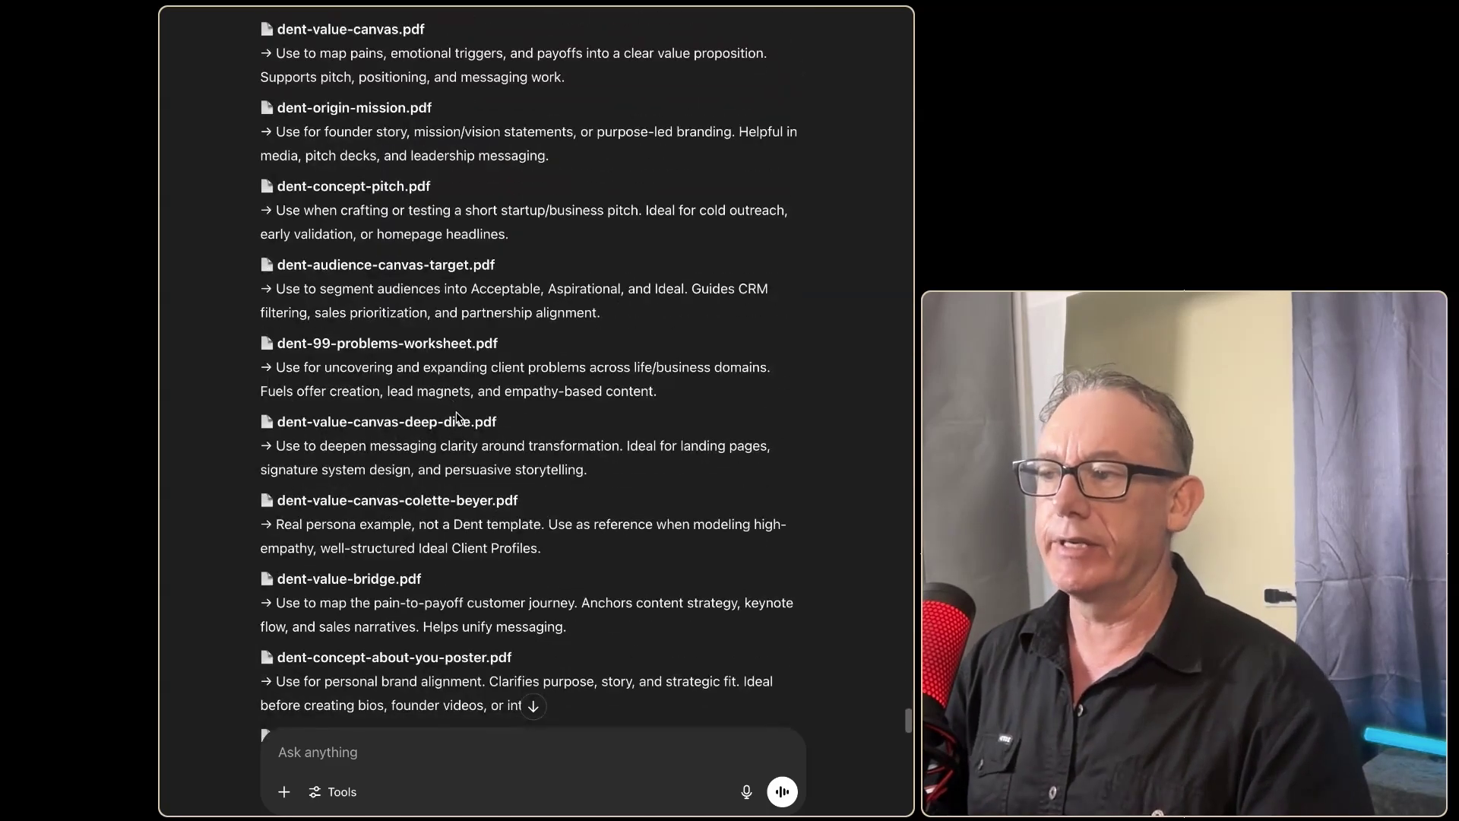
pyautogui.scroll(-4, 457, 418)
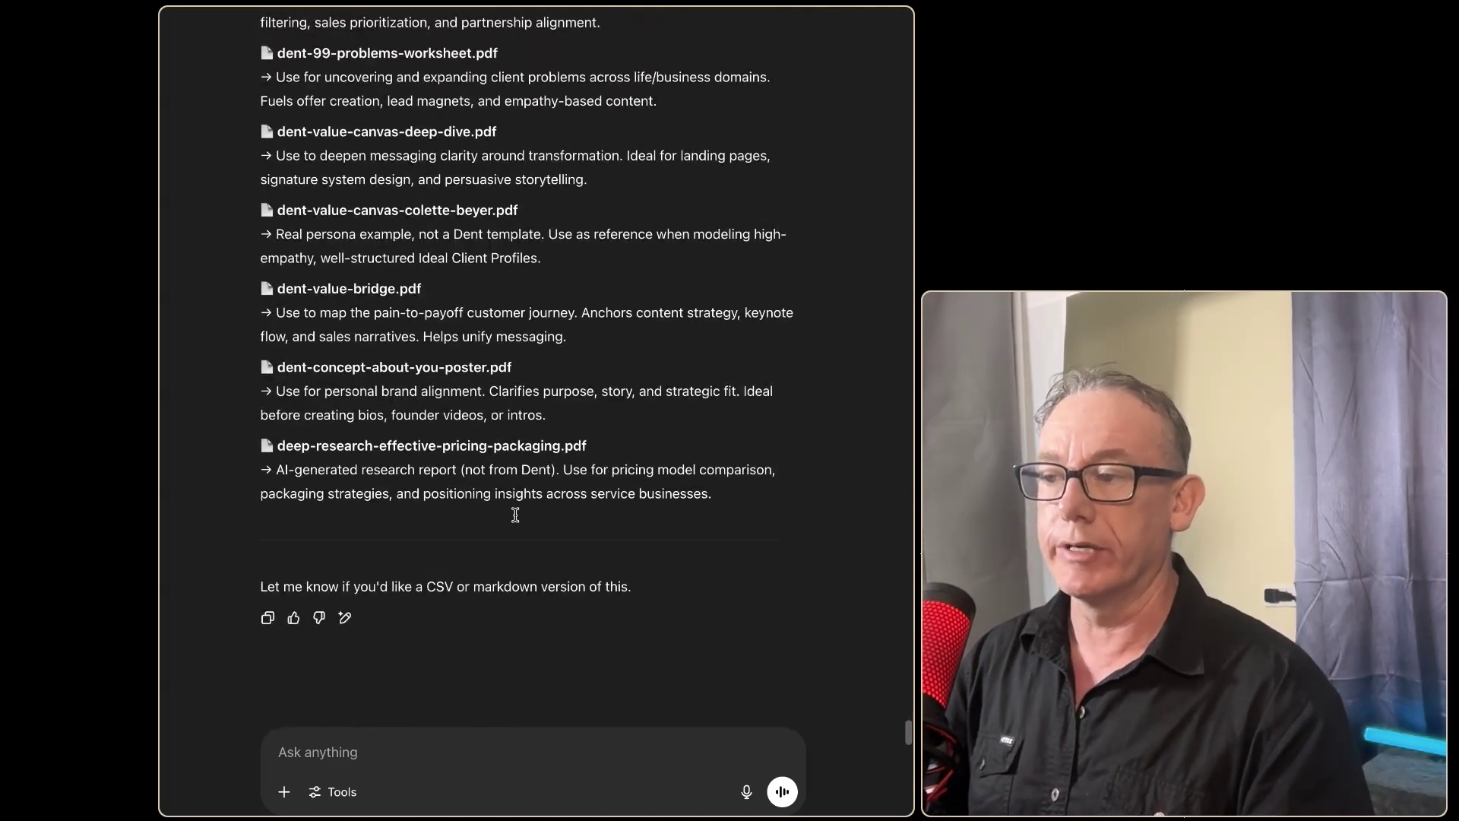
pyautogui.moveTo(380, 470)
pyautogui.mouseDown()
pyautogui.moveTo(764, 470)
pyautogui.moveTo(393, 494)
pyautogui.mouseUp()
pyautogui.scroll(1, 489, 531)
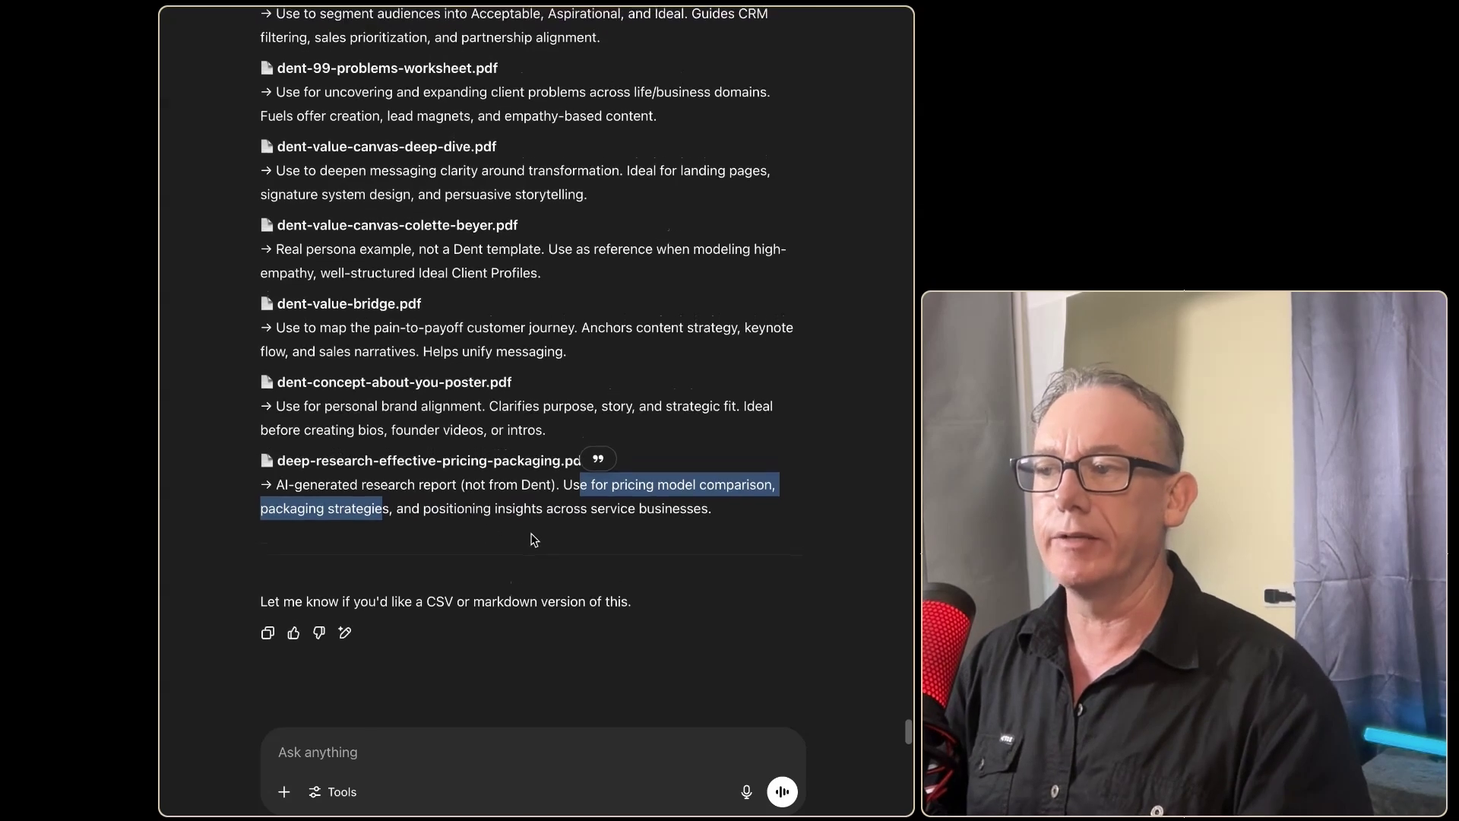
pyautogui.click(404, 285)
pyautogui.moveTo(419, 290); pyautogui.dragTo(538, 295)
pyautogui.moveTo(263, 290); pyautogui.dragTo(352, 291)
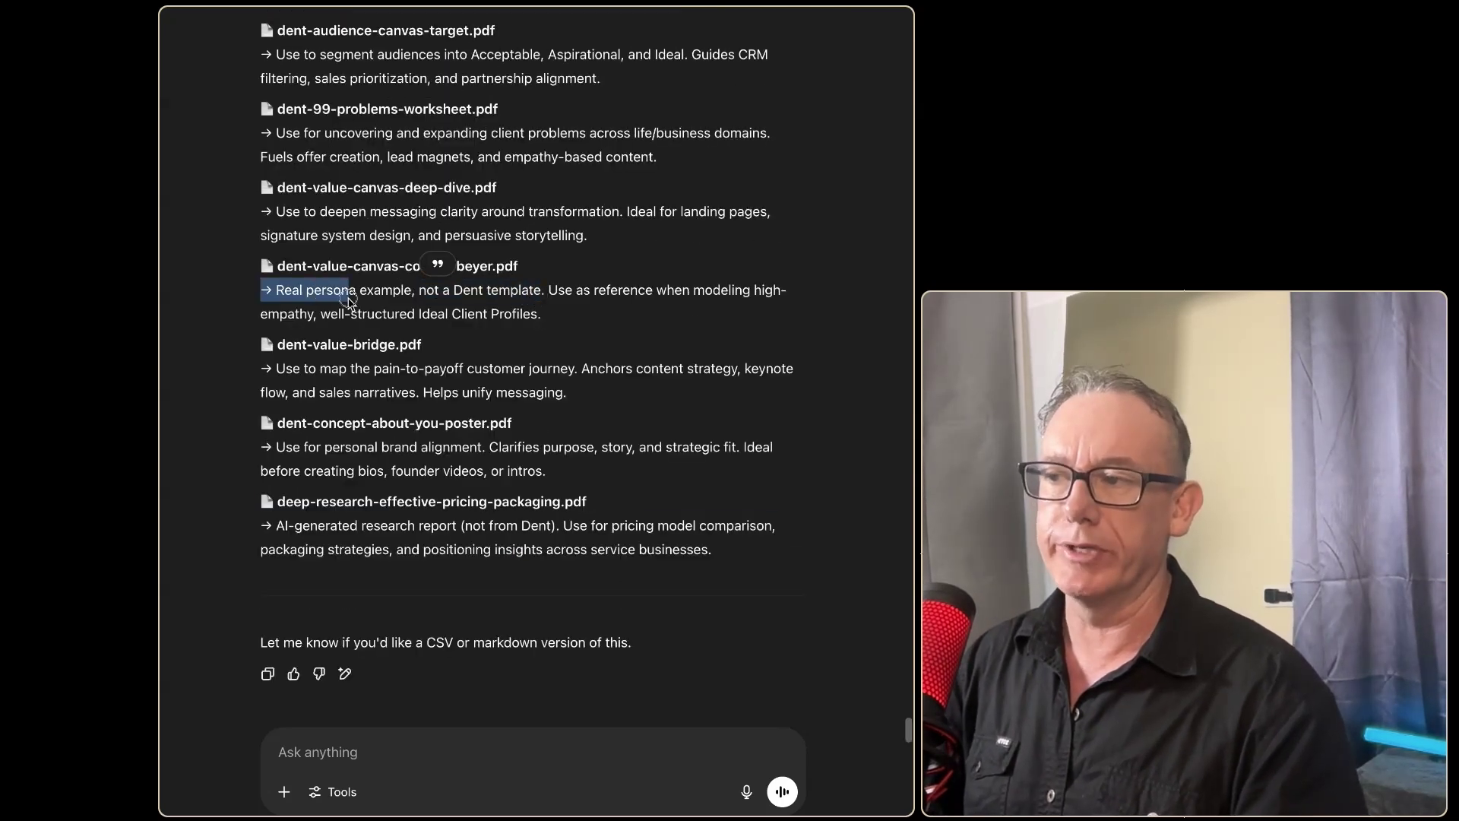
pyautogui.scroll(7, 260, 95)
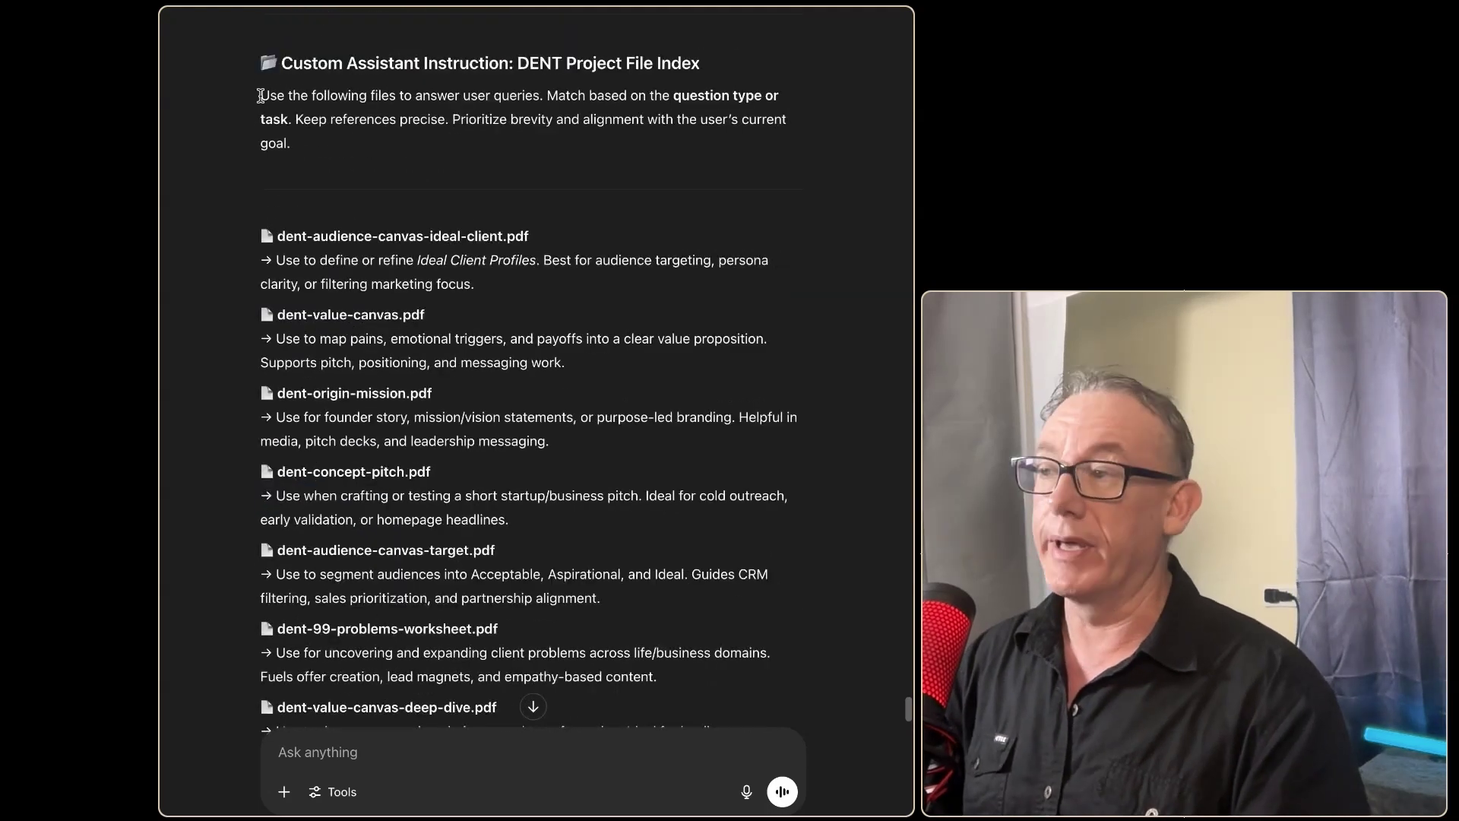
pyautogui.moveTo(261, 95); pyautogui.dragTo(345, 166)
pyautogui.scroll(-8, 344, 166)
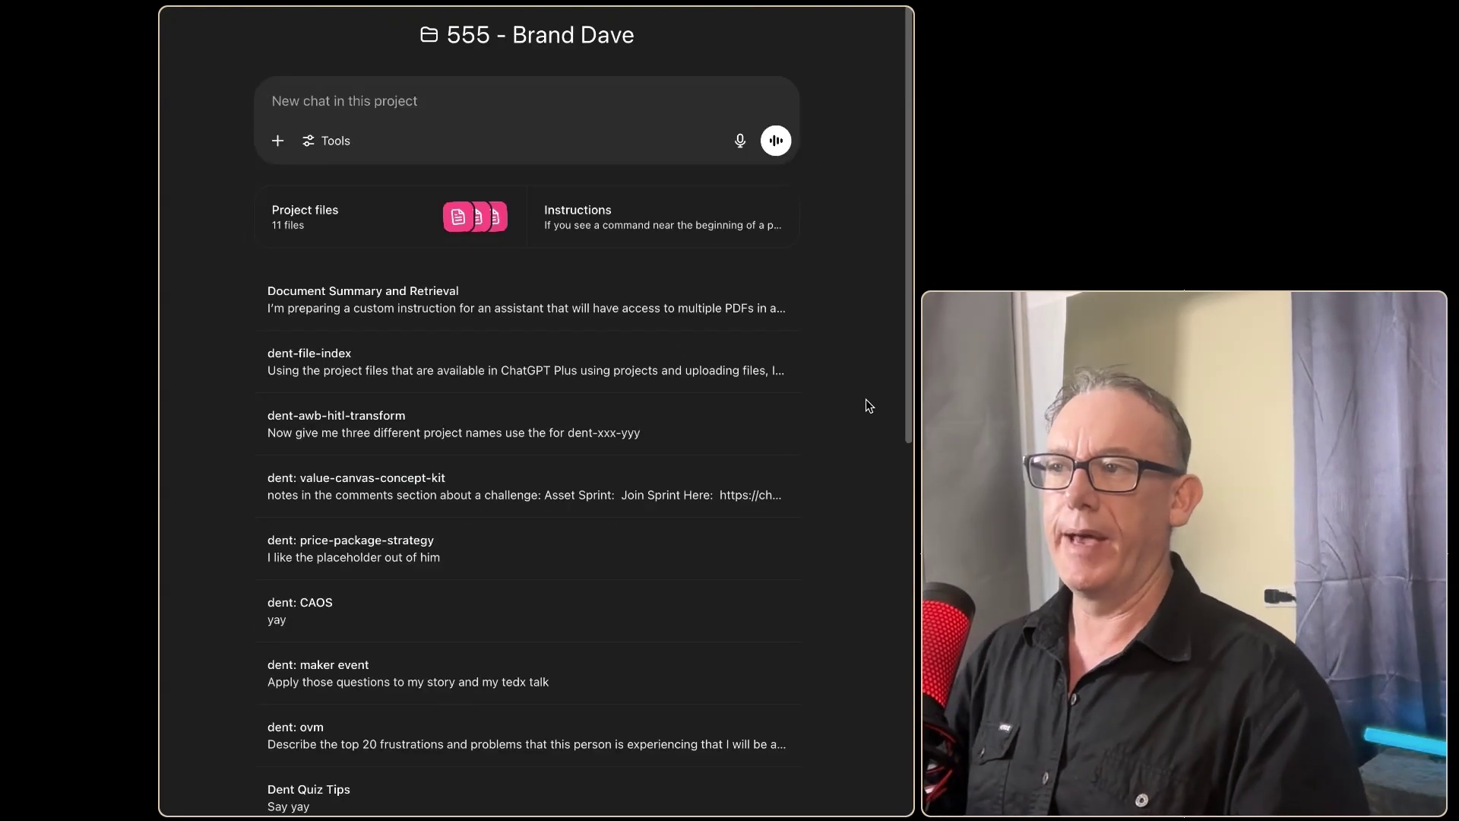
pyautogui.click(458, 105)
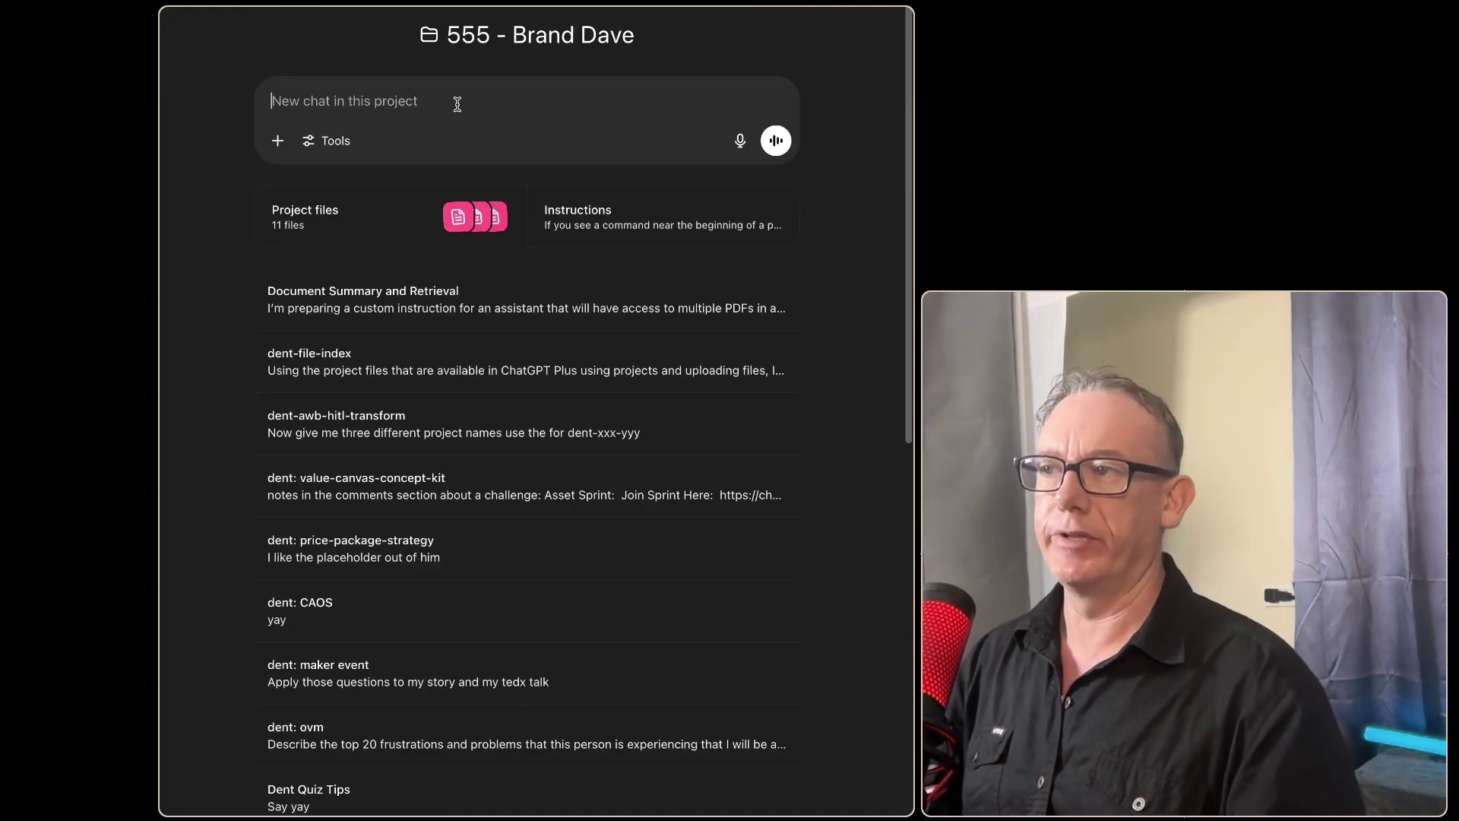
pyautogui.click(645, 228)
pyautogui.scroll(-10, 400, 443)
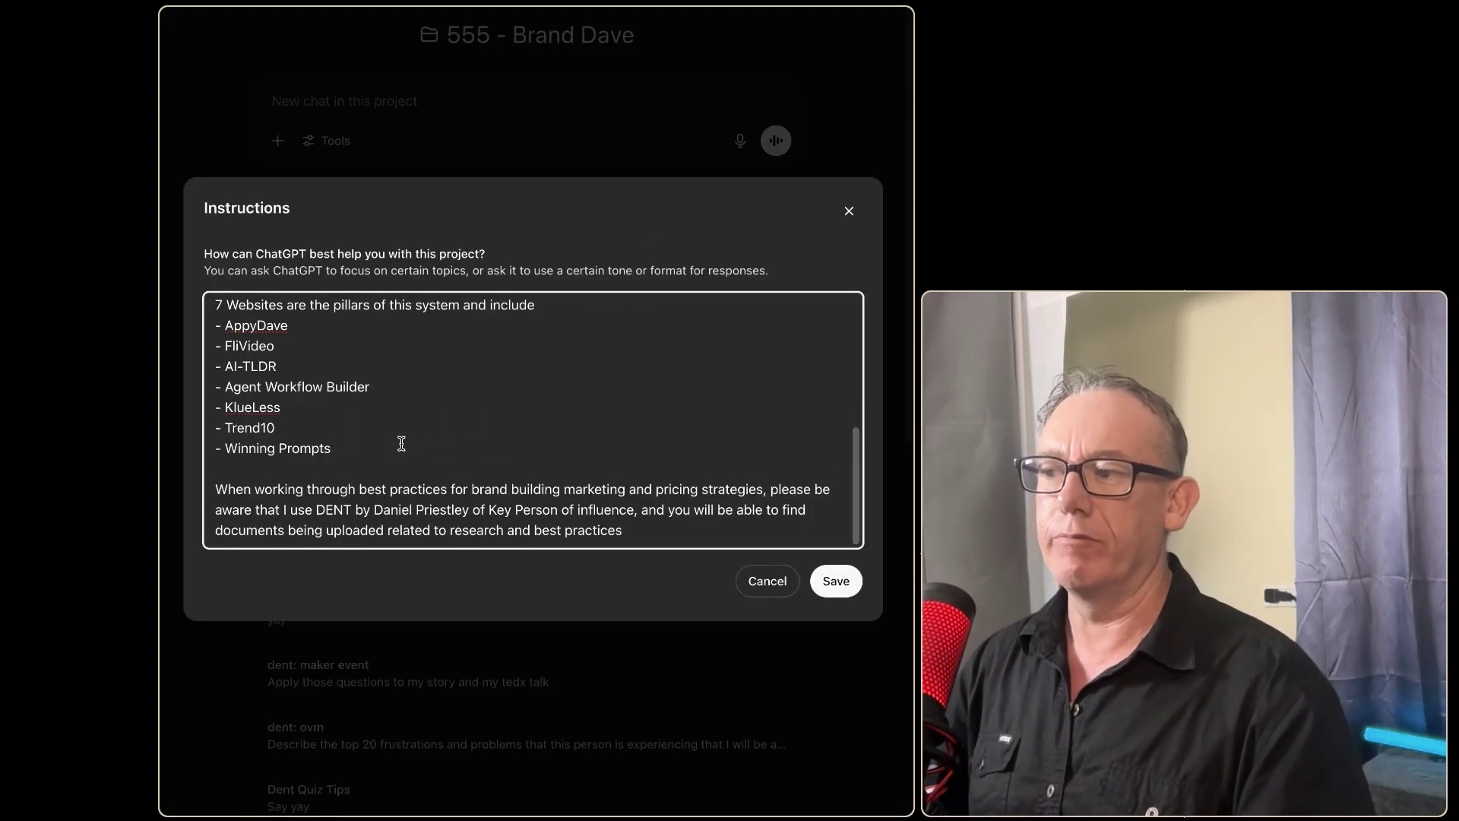
pyautogui.press('Return')
pyautogui.press('Return')
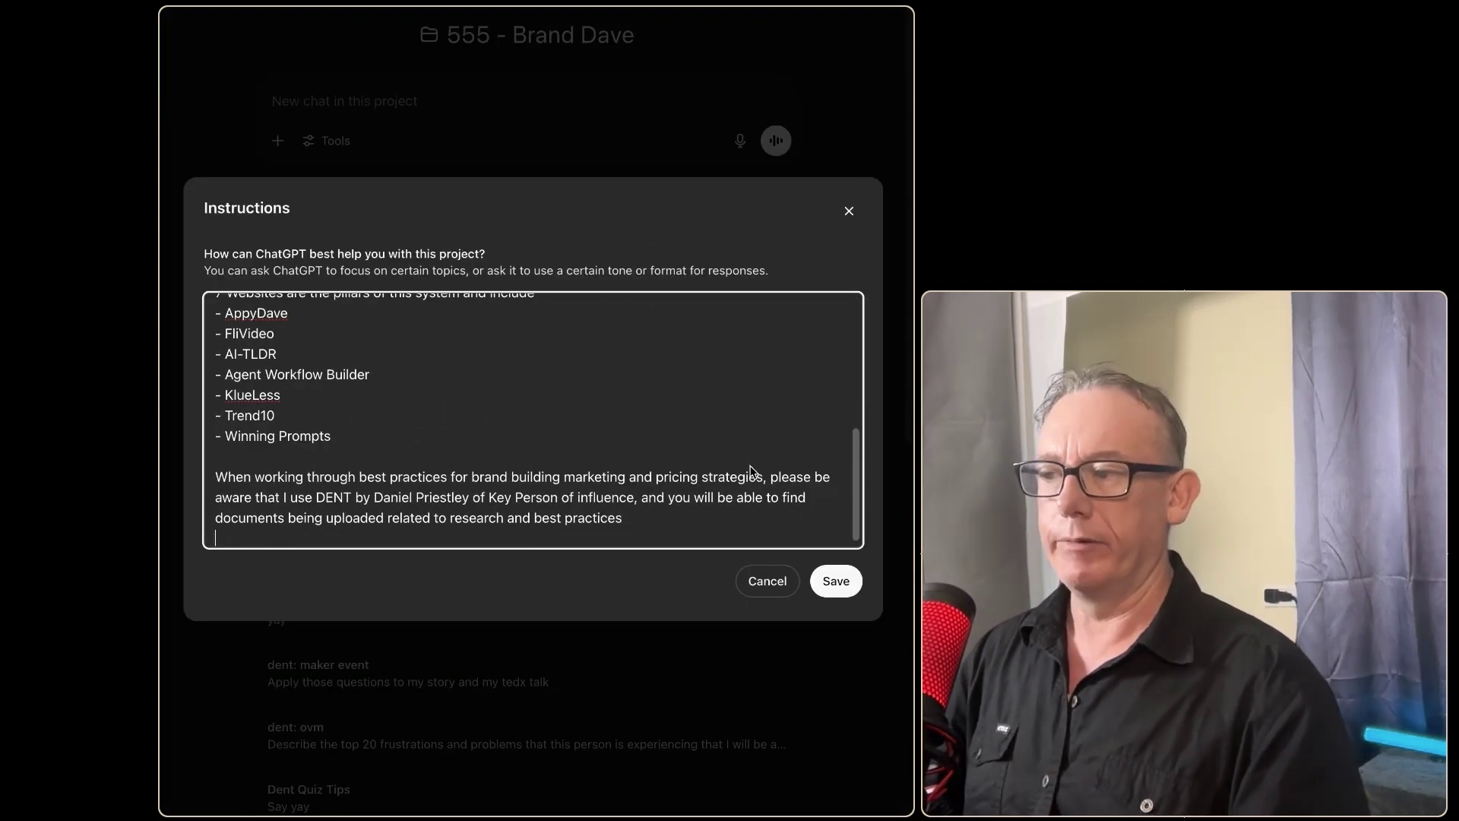
pyautogui.press('super+v')
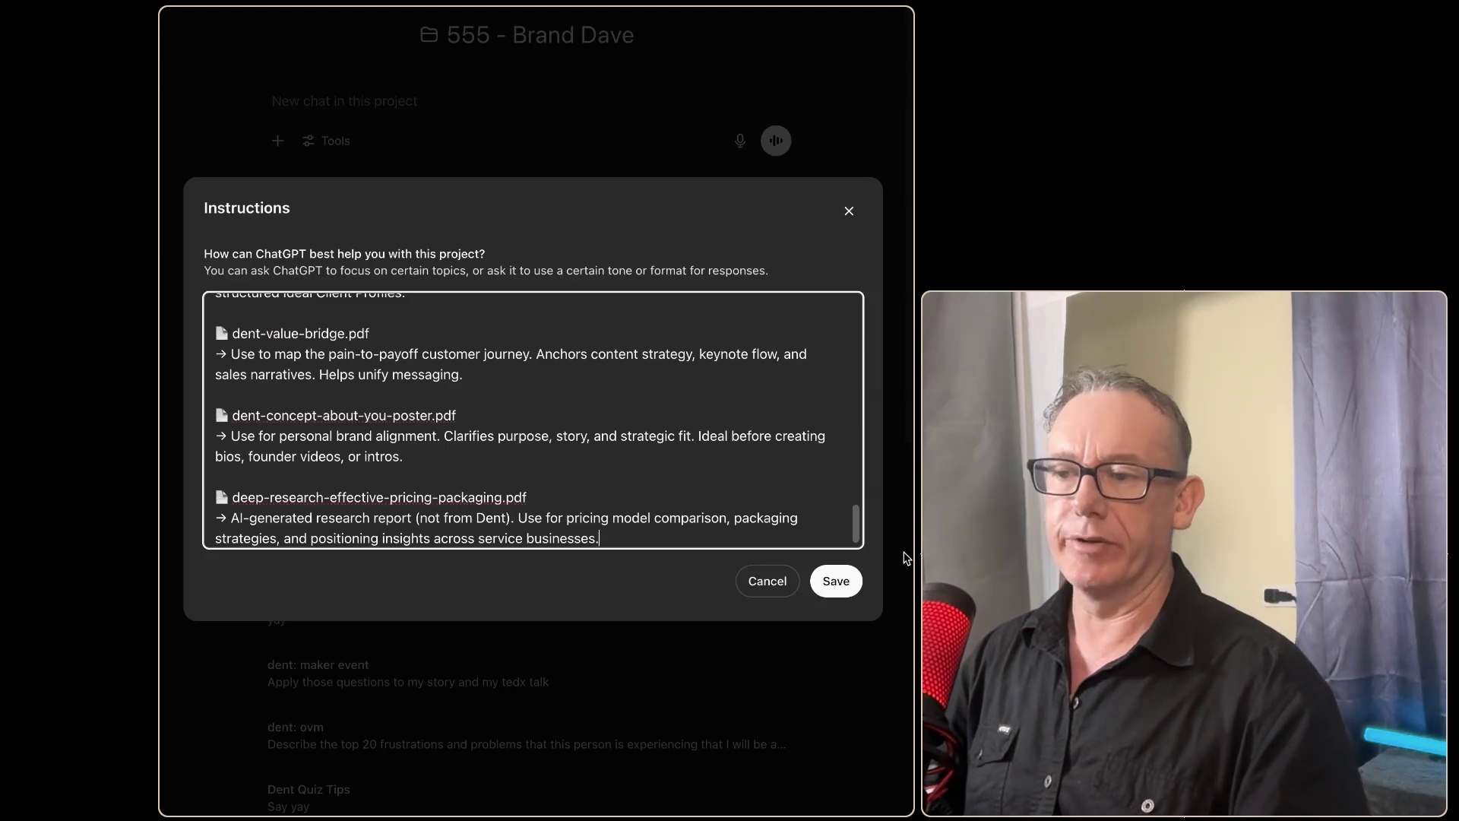
pyautogui.click(835, 583)
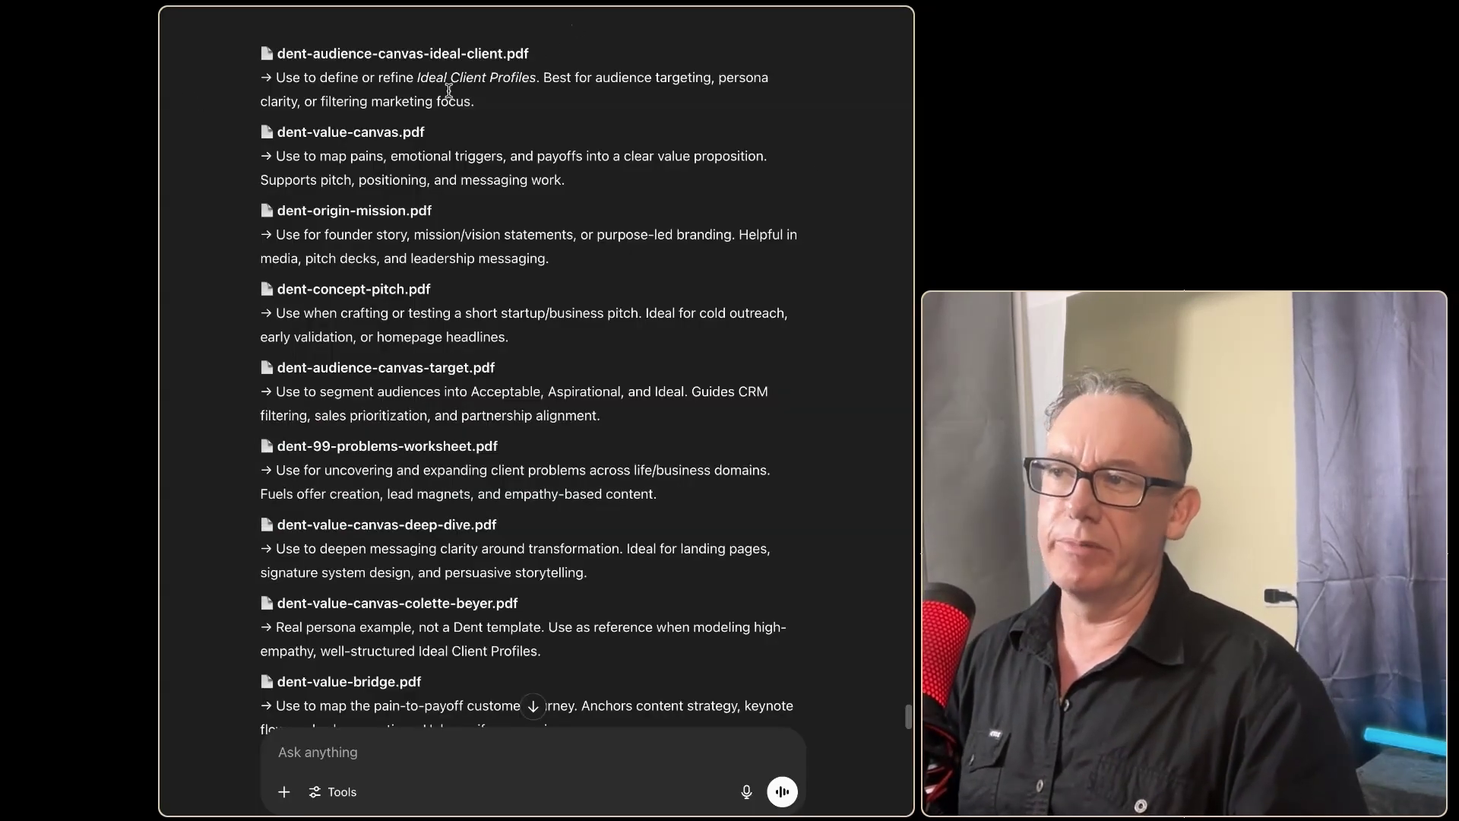
# Step: Type 'Can you create Ideal Client Profile using the following information, from my mission…' in the project chat box
pyautogui.moveTo(417, 78); pyautogui.dragTo(530, 81)
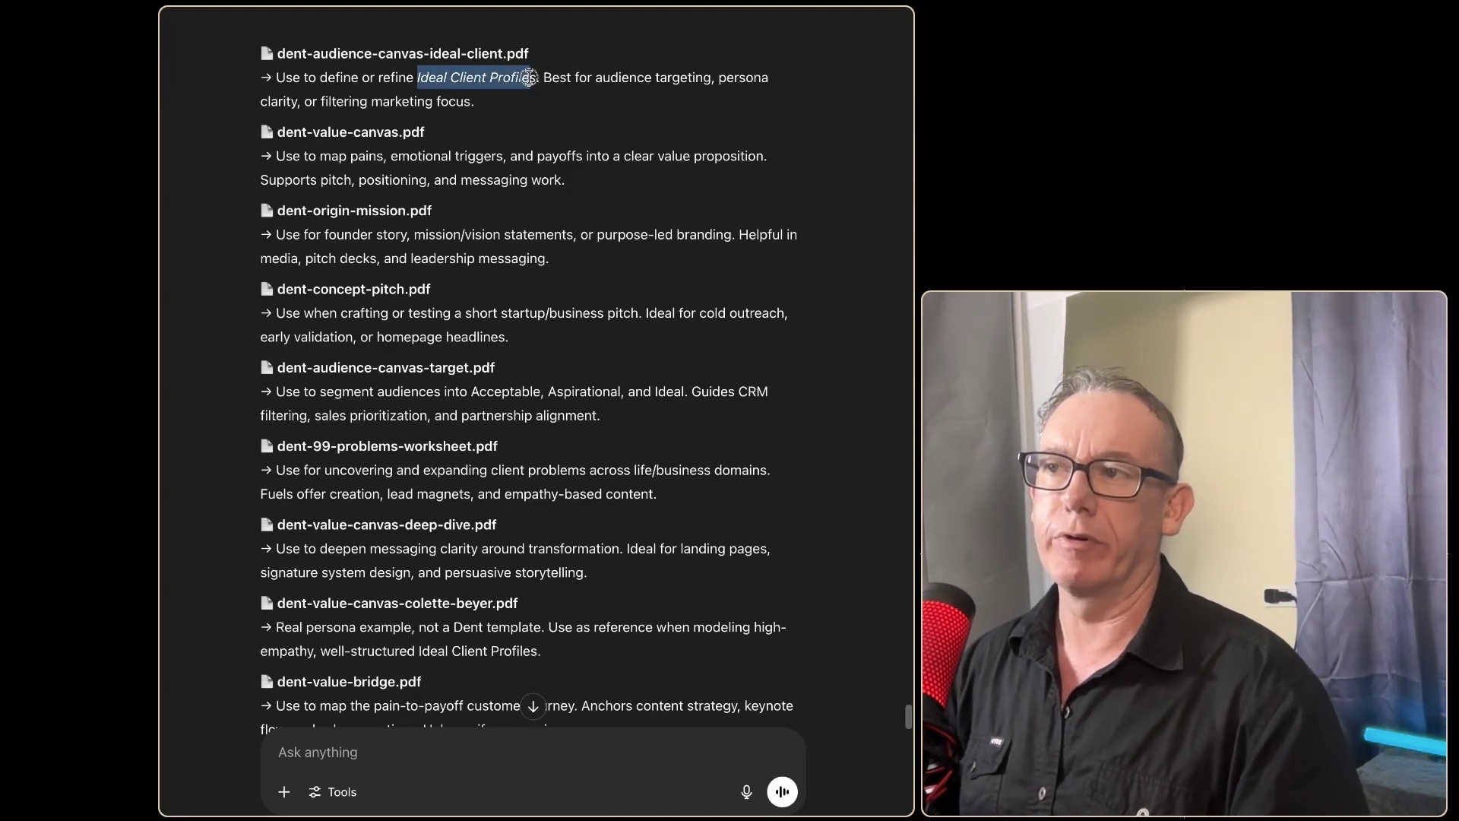
pyautogui.click(574, 124)
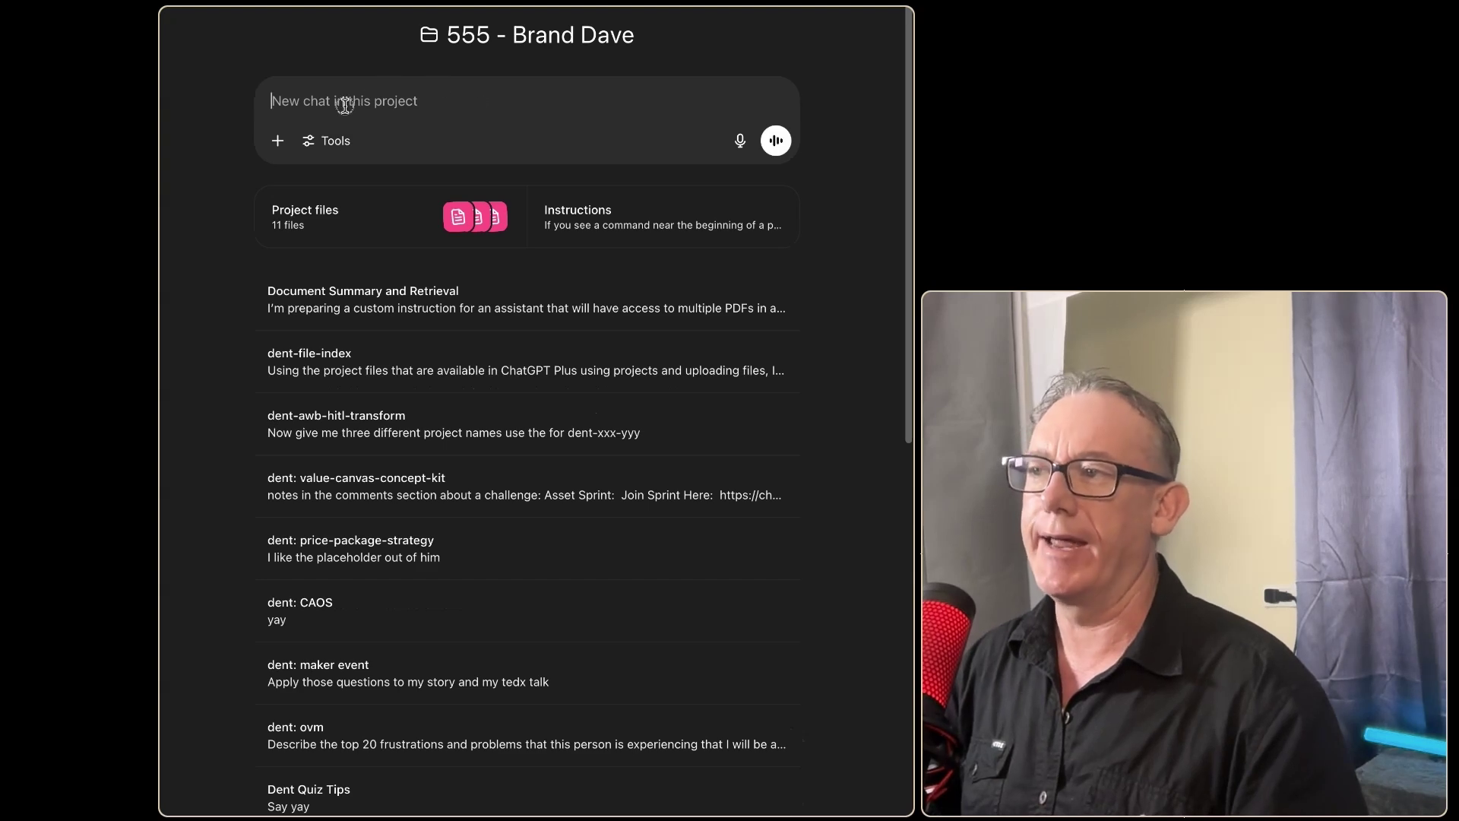
pyautogui.write('Can you c')
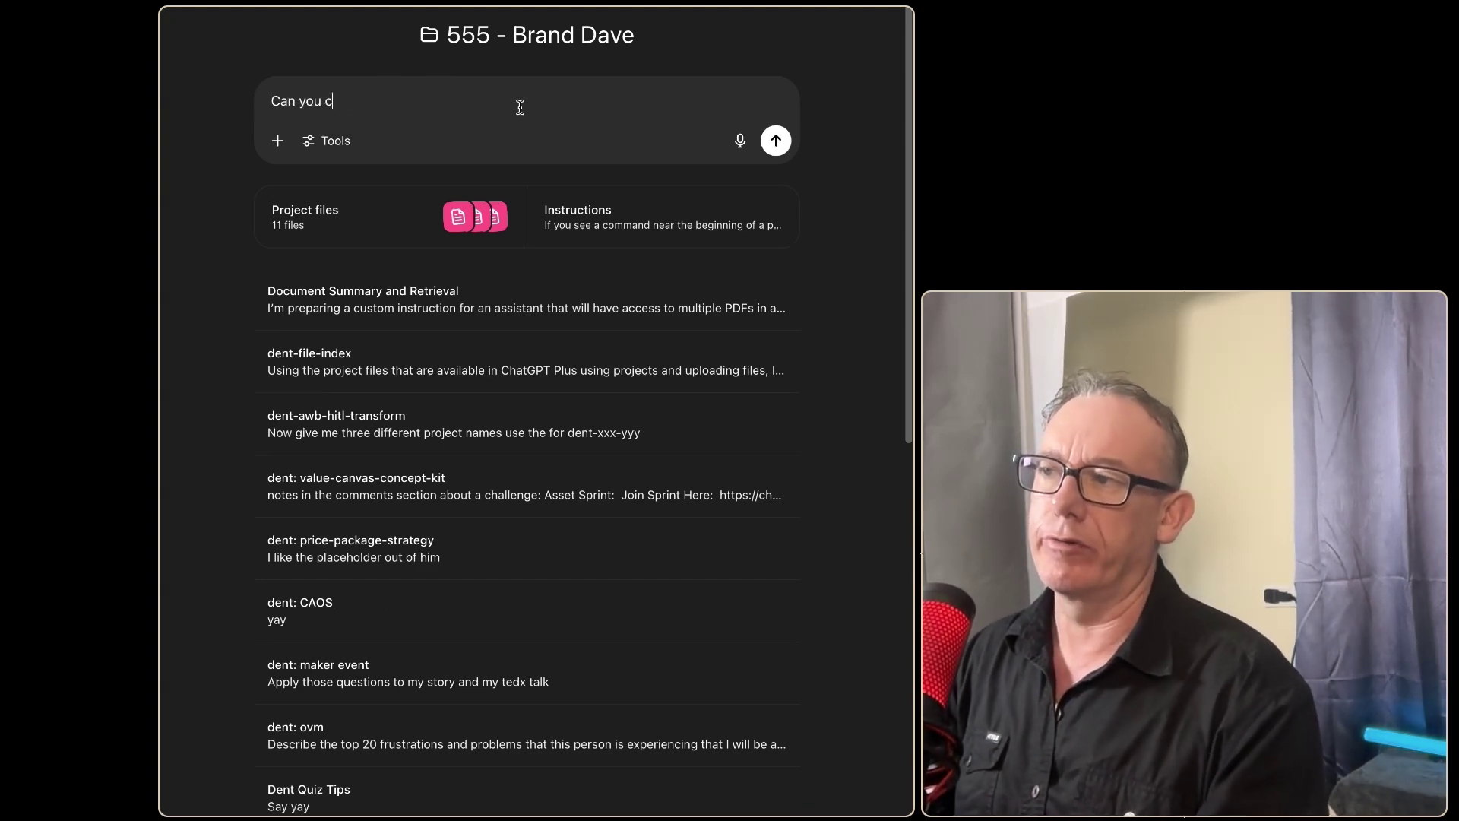
pyautogui.write('reate Ideal Client Profile')
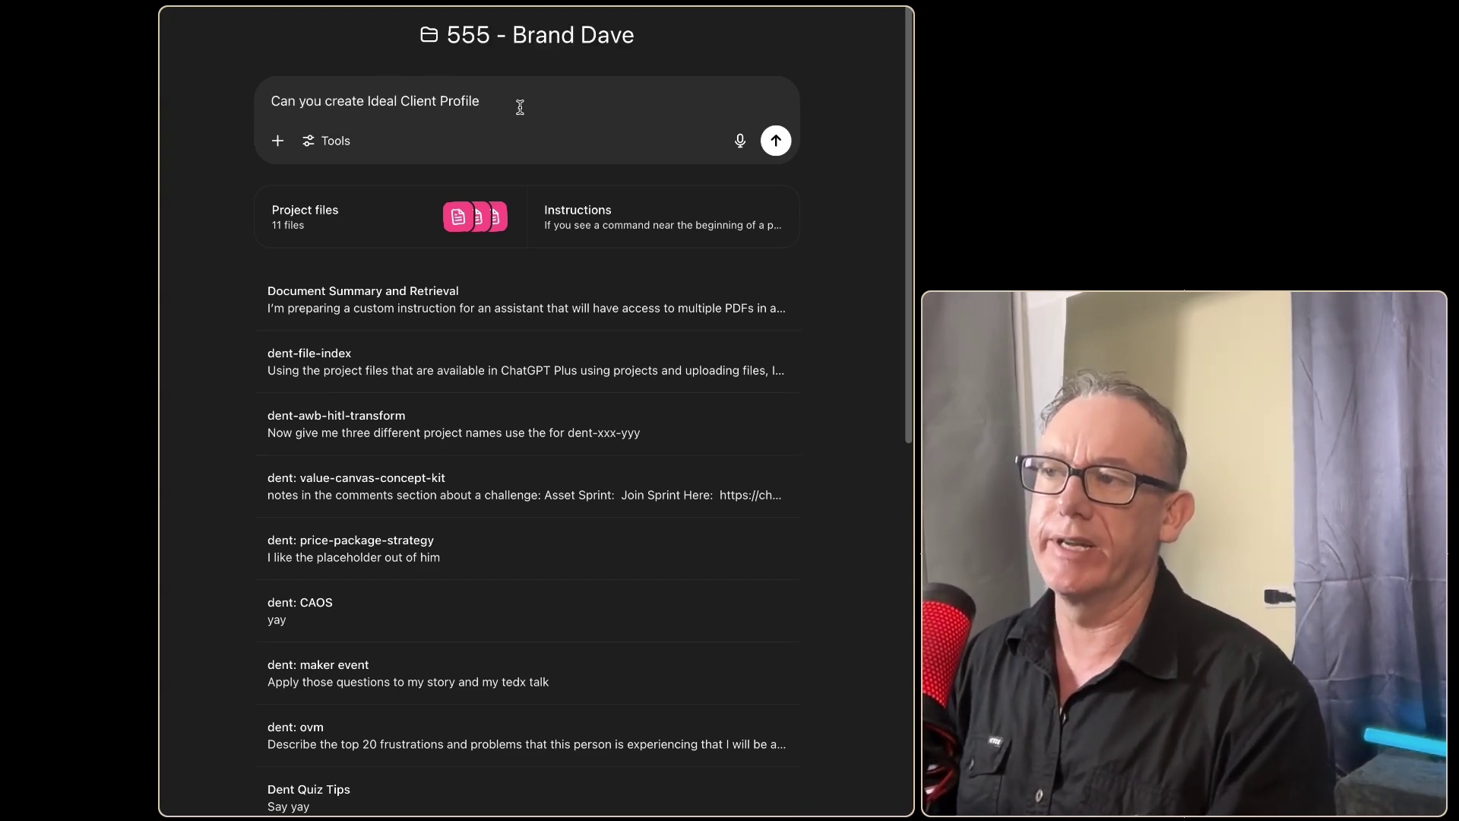
pyautogui.write(' using ')
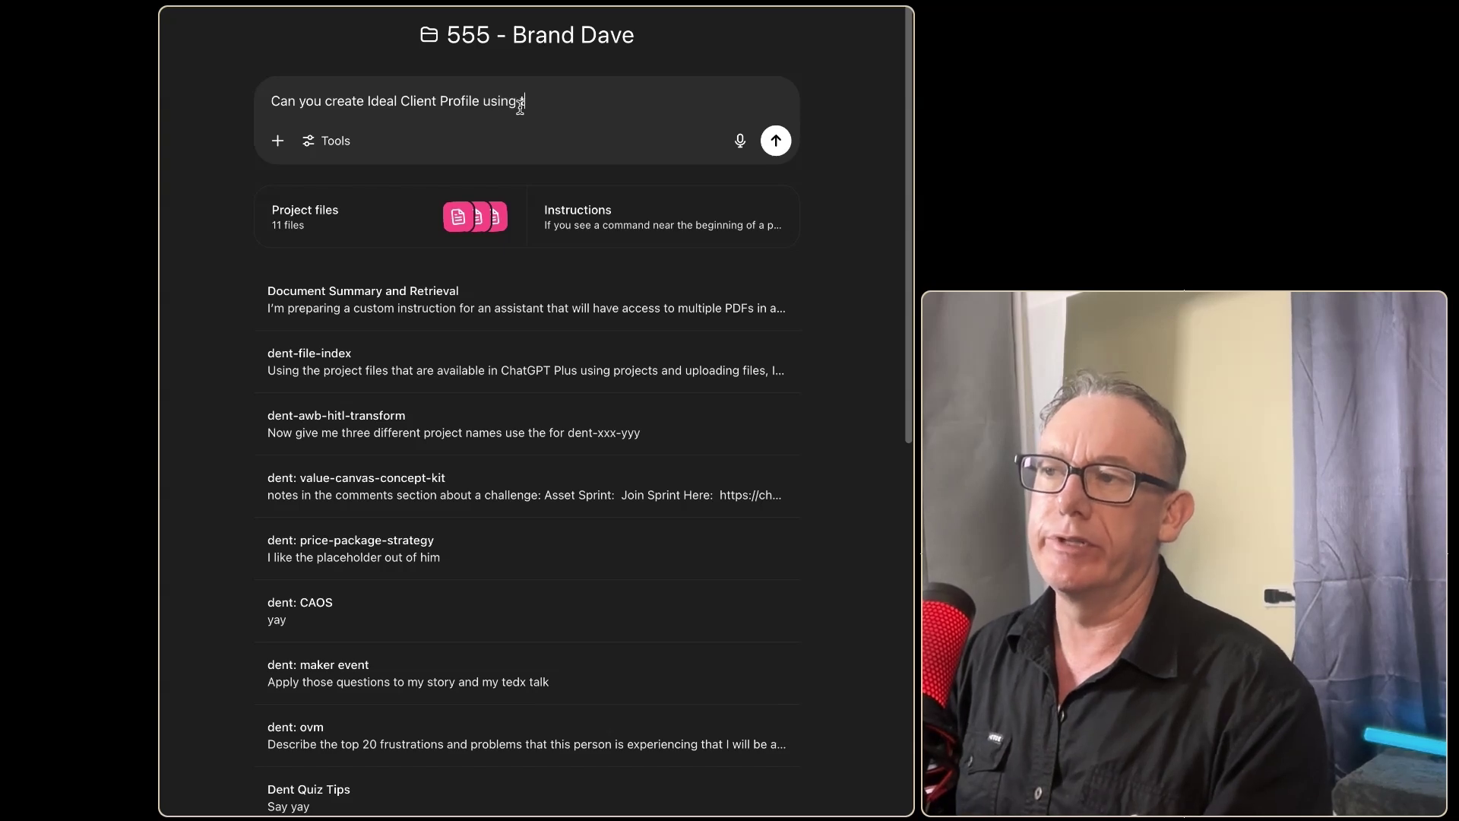
pyautogui.write('the following infor')
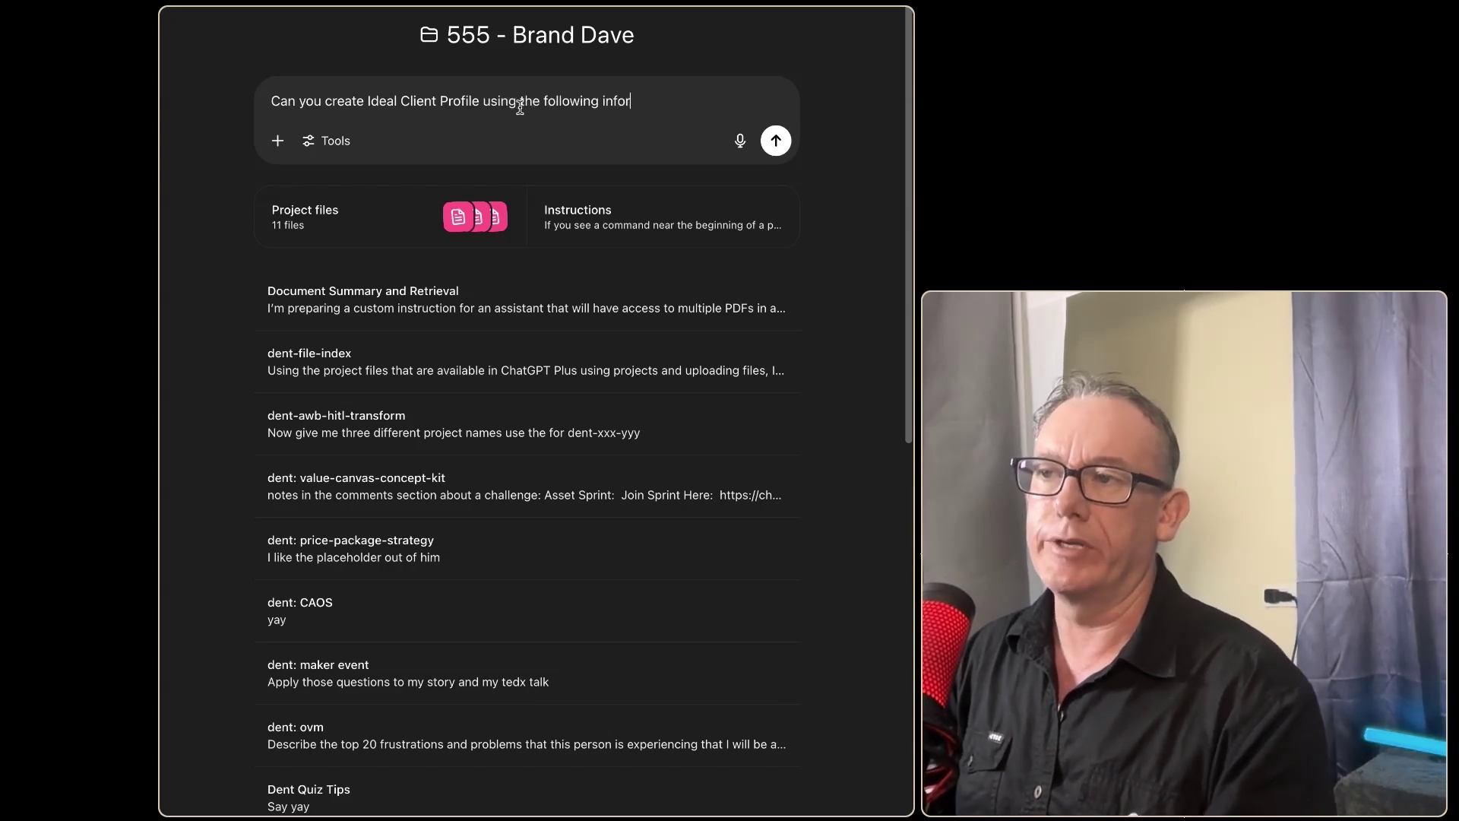
pyautogui.write('mation, from my mis')
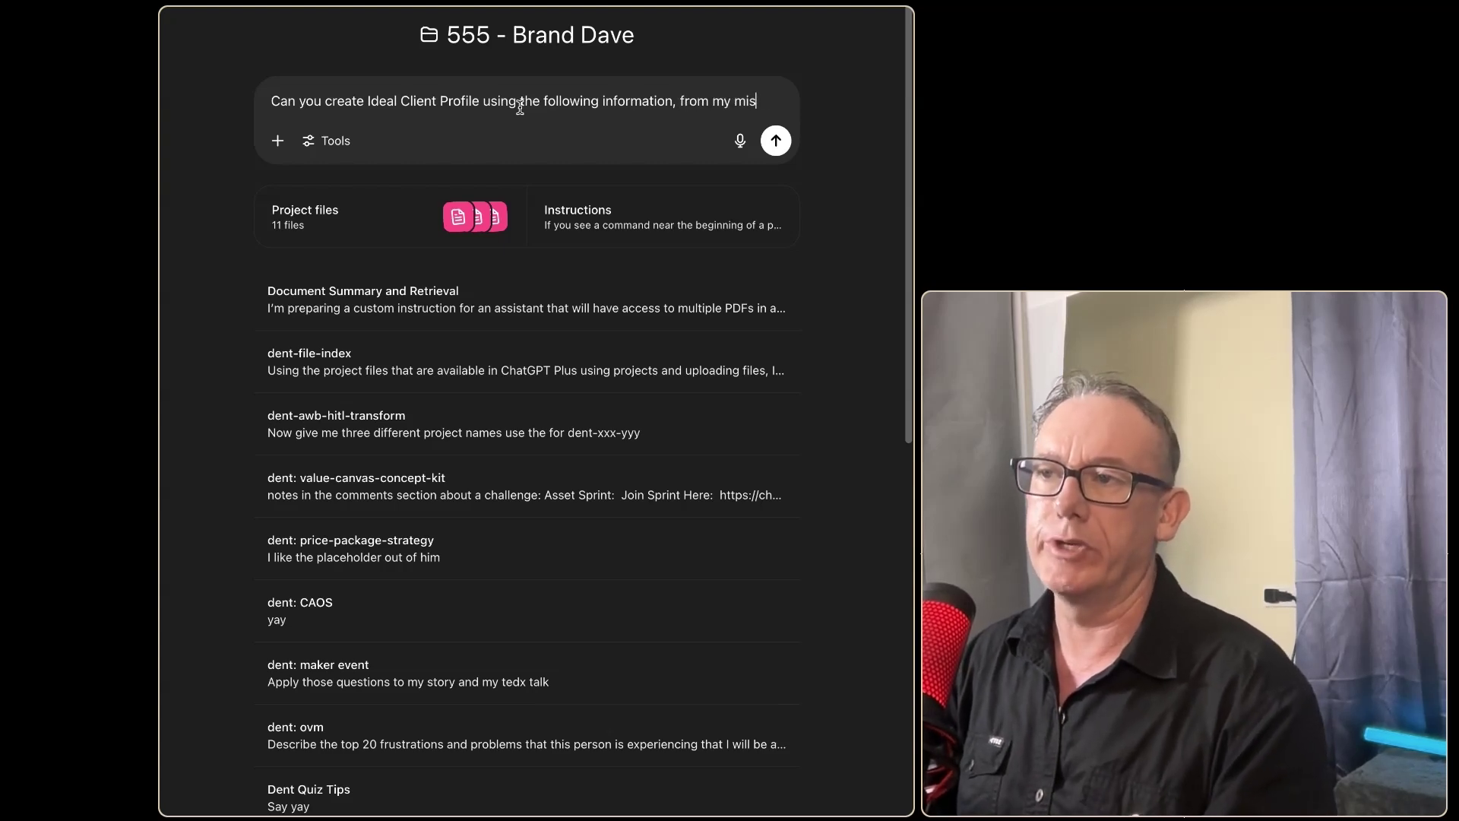
pyautogui.write('sion and ')
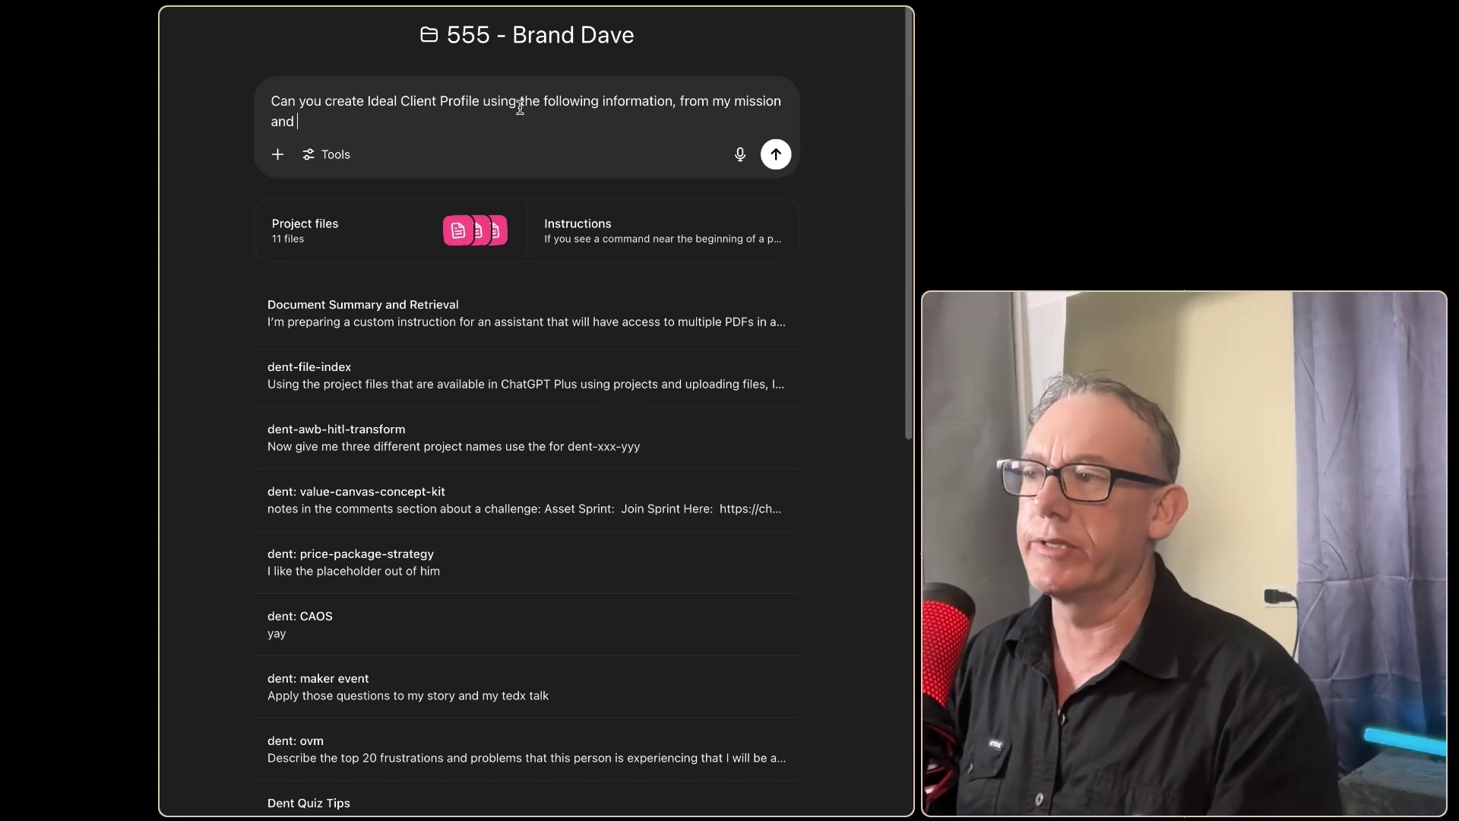
pyautogui.write('and pillars')
pyautogui.hotkey('shift', 'Return')
pyautogui.hotkey('shift', 'Return')
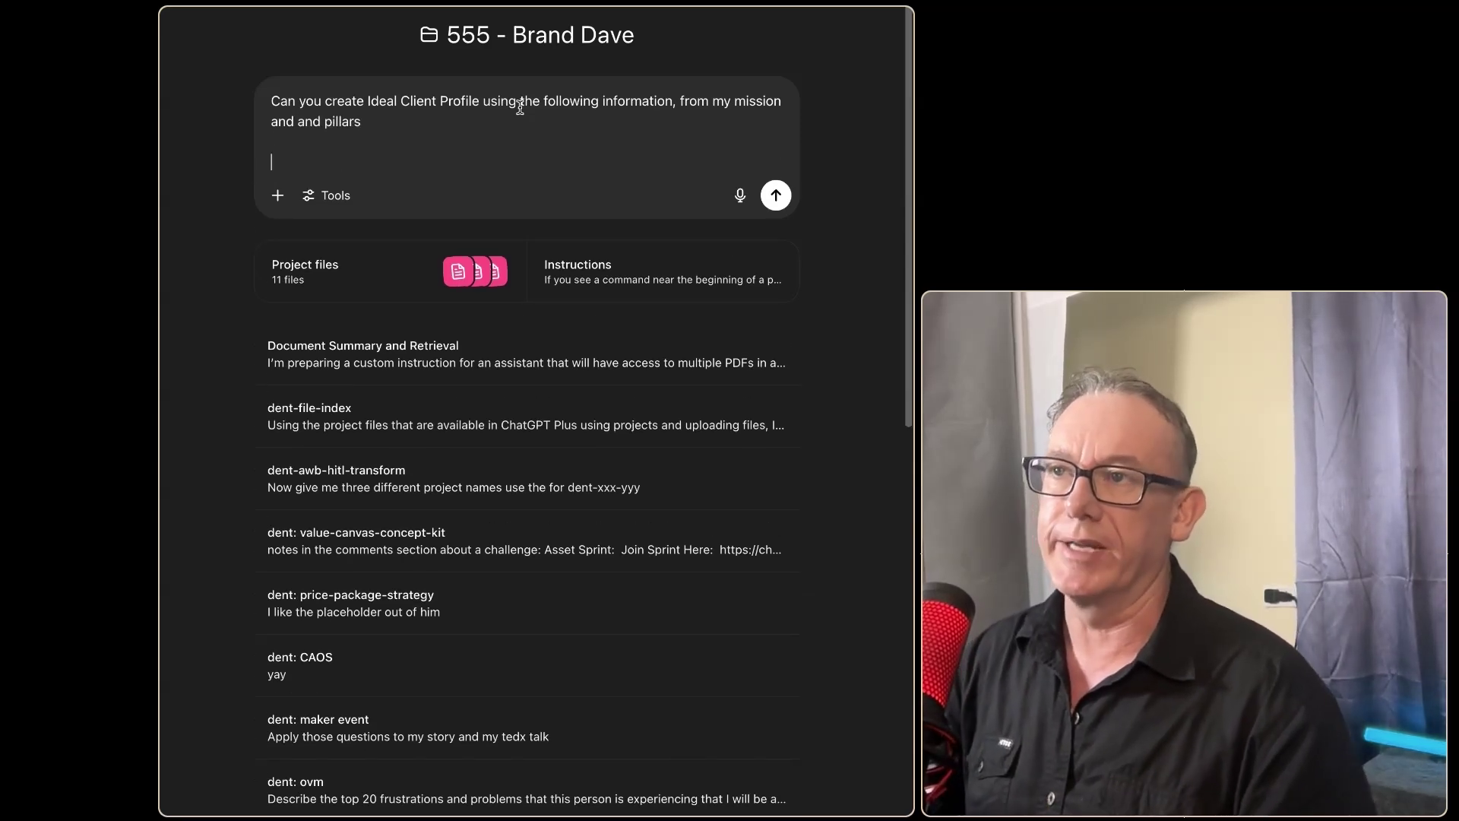
pyautogui.press('super+Tab')
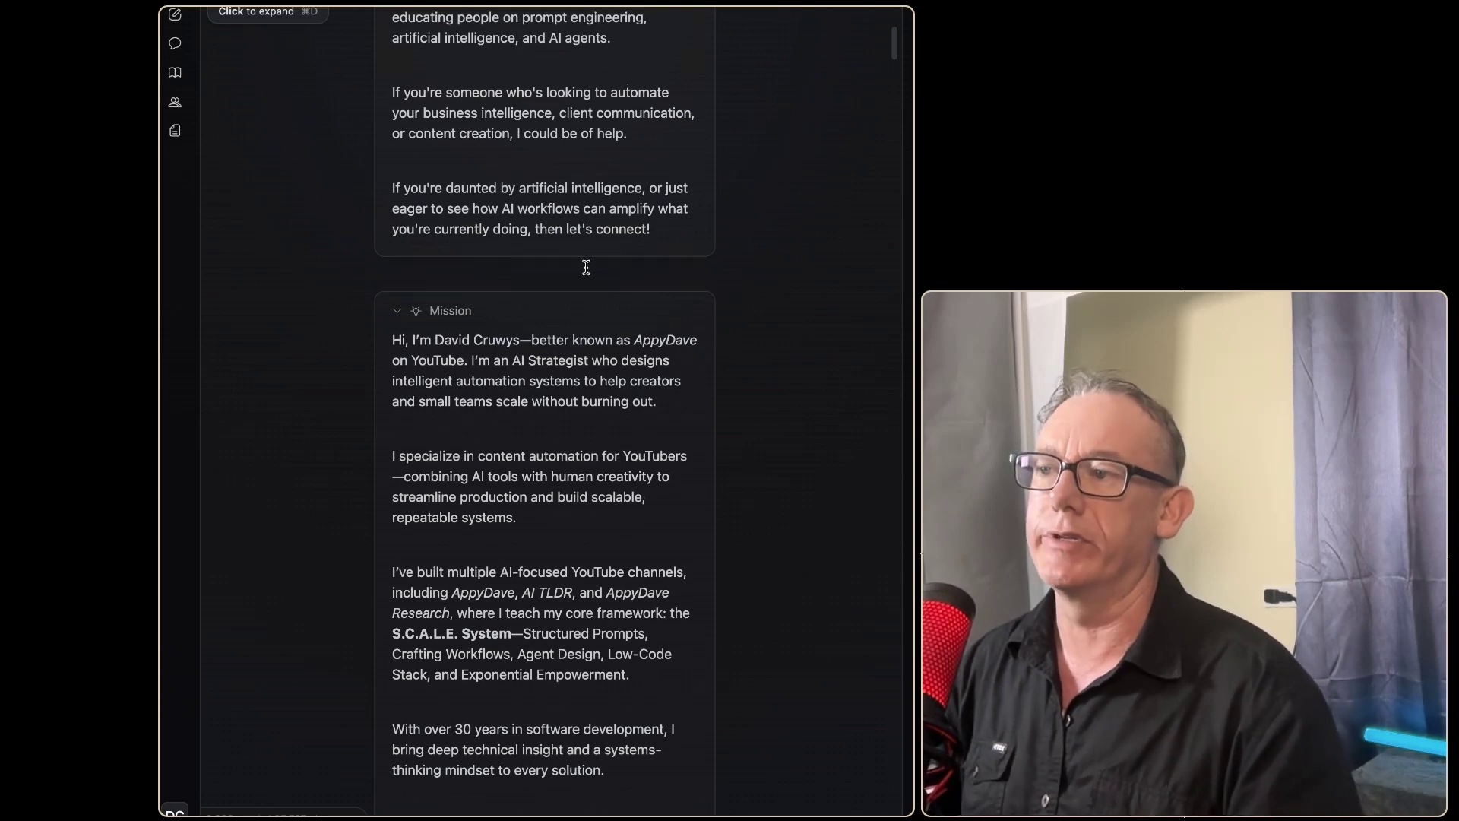
# Step: Copy the Mission paragraph from the notes into the ChatGPT prompt
pyautogui.scroll(1, 586, 267)
pyautogui.moveTo(396, 340); pyautogui.dragTo(457, 384)
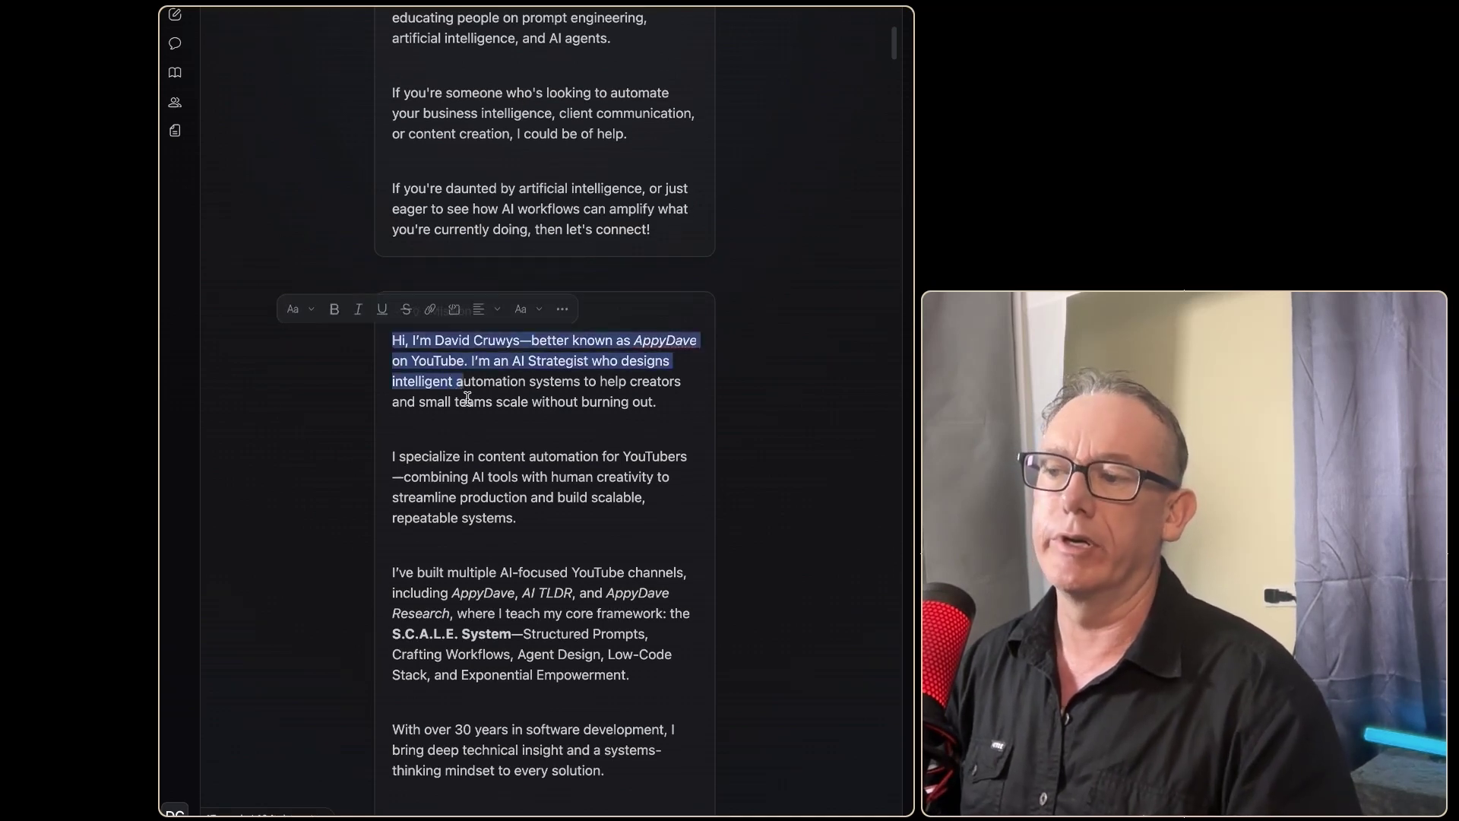
pyautogui.scroll(-5, 487, 418)
pyautogui.keyDown('shift'); pyautogui.click(648, 459); pyautogui.keyUp('shift')
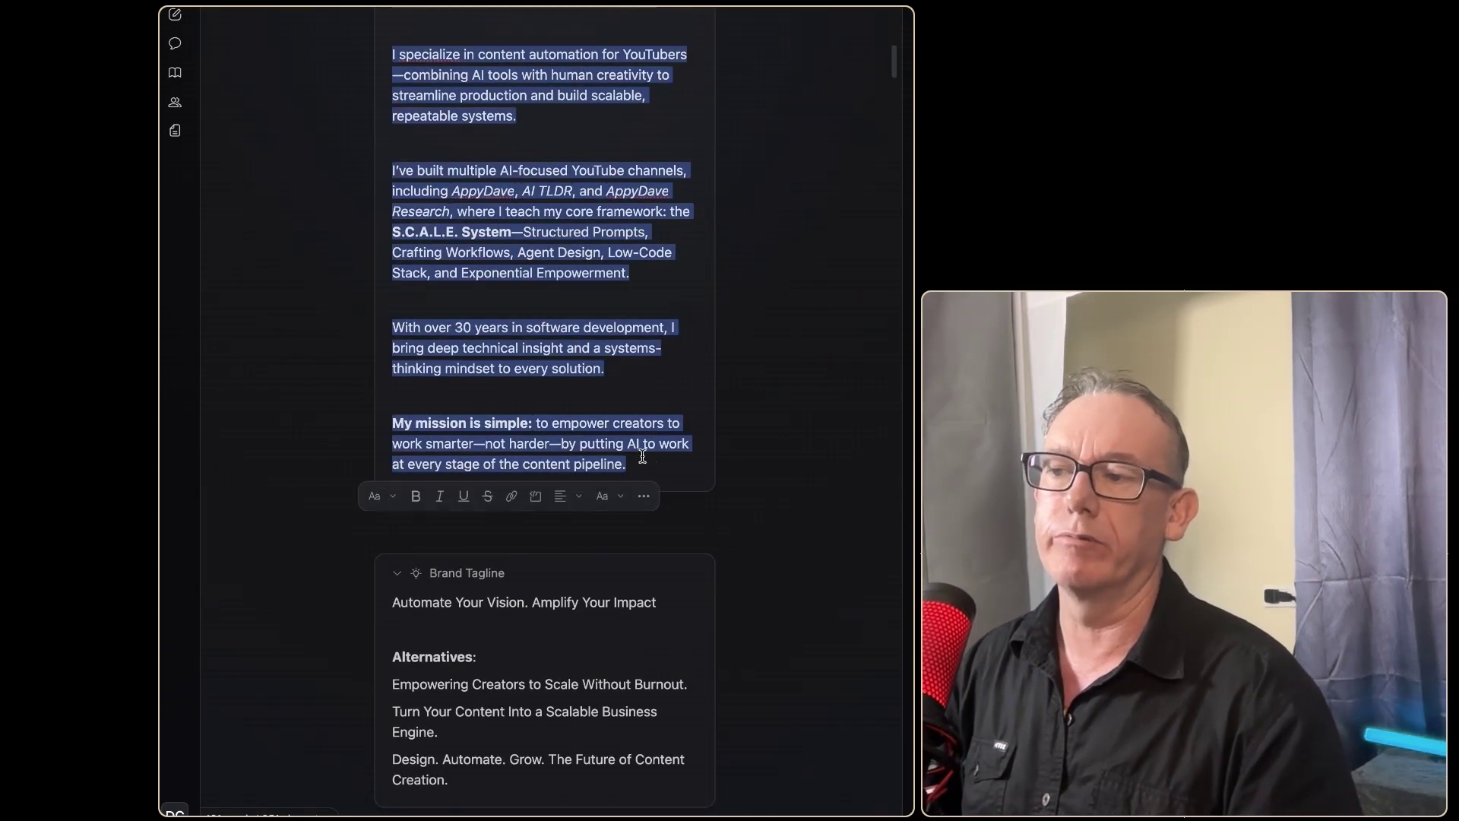
pyautogui.press('super+Tab')
pyautogui.press('super+v')
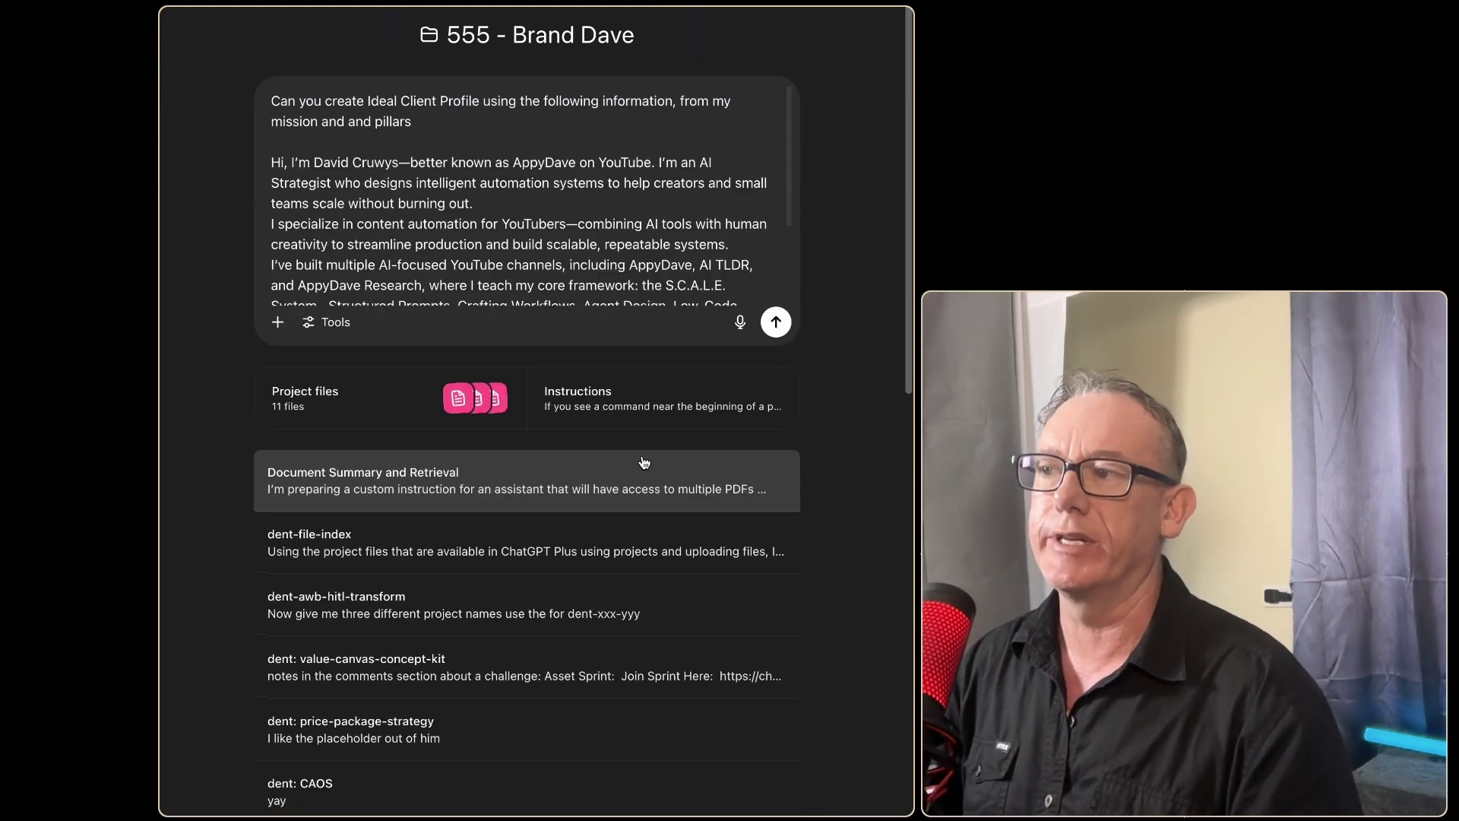
# Step: Copy the S.C.A.L.E. System section with its five components and paste it after the mission text
pyautogui.press('super+Tab')
pyautogui.moveTo(388, 206); pyautogui.dragTo(622, 419)
pyautogui.scroll(-5, 631, 456)
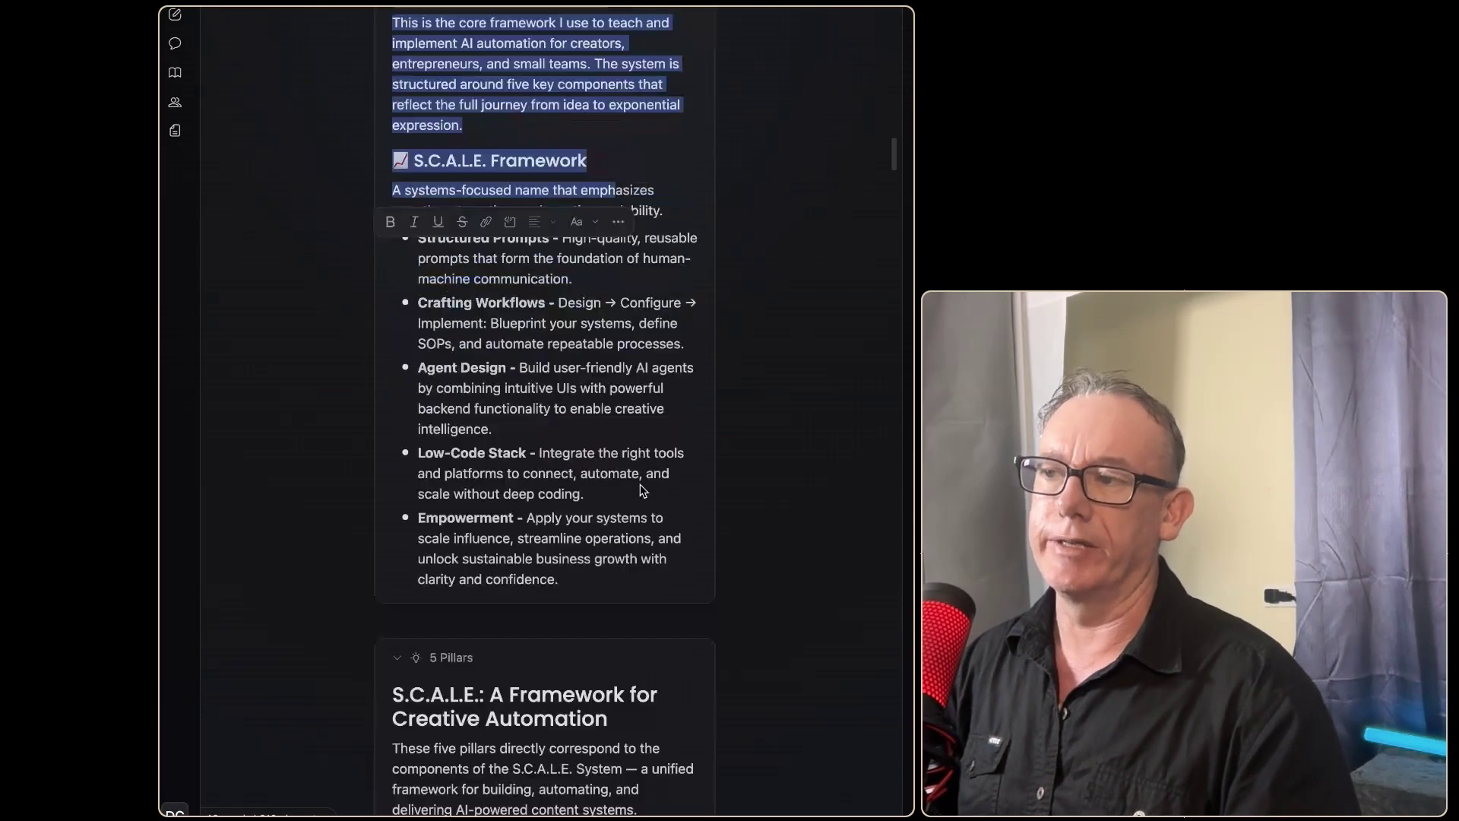
pyautogui.scroll(1, 631, 469)
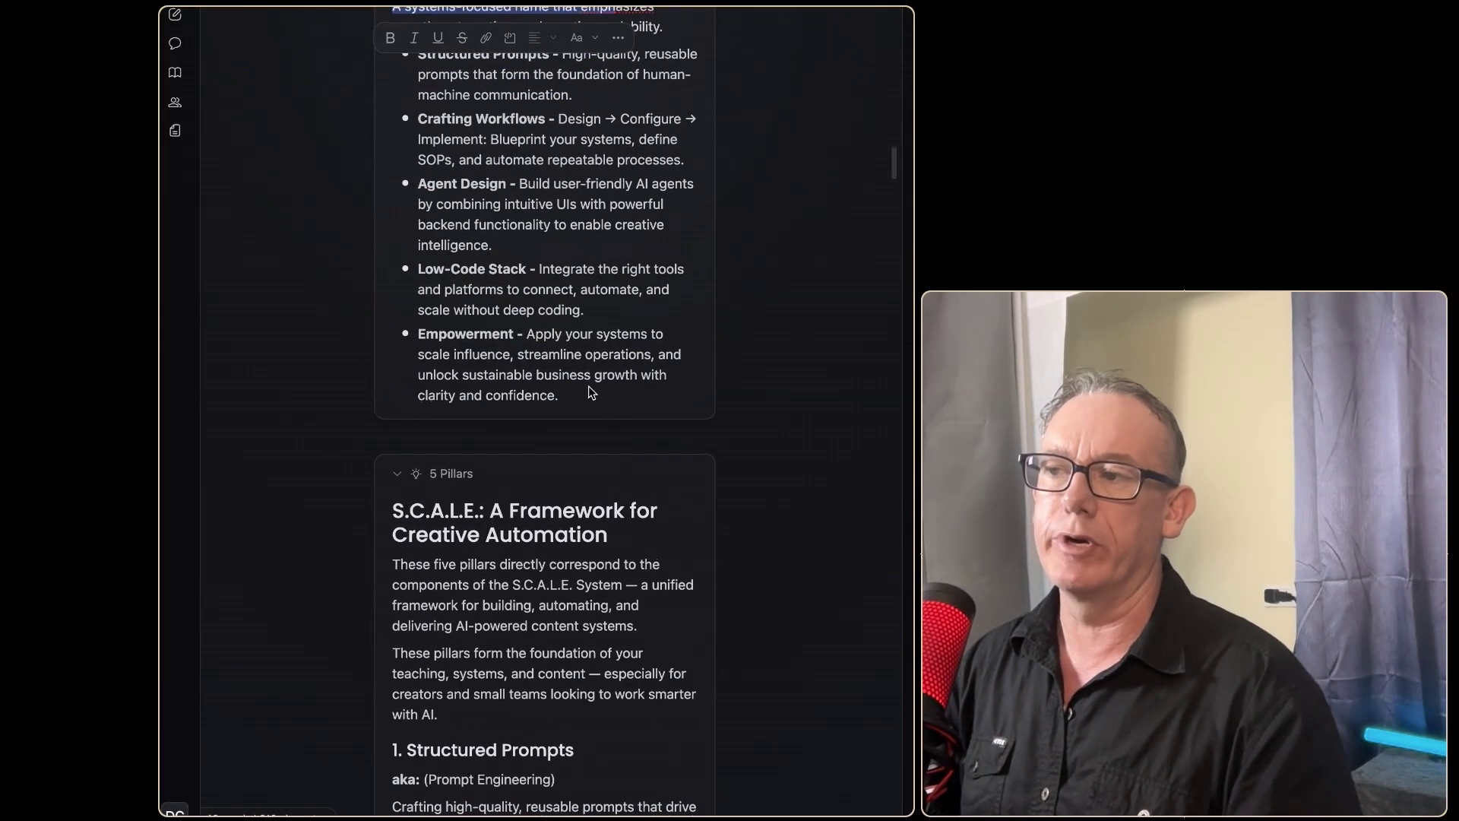
pyautogui.keyDown('shift'); pyautogui.click(611, 402); pyautogui.keyUp('shift')
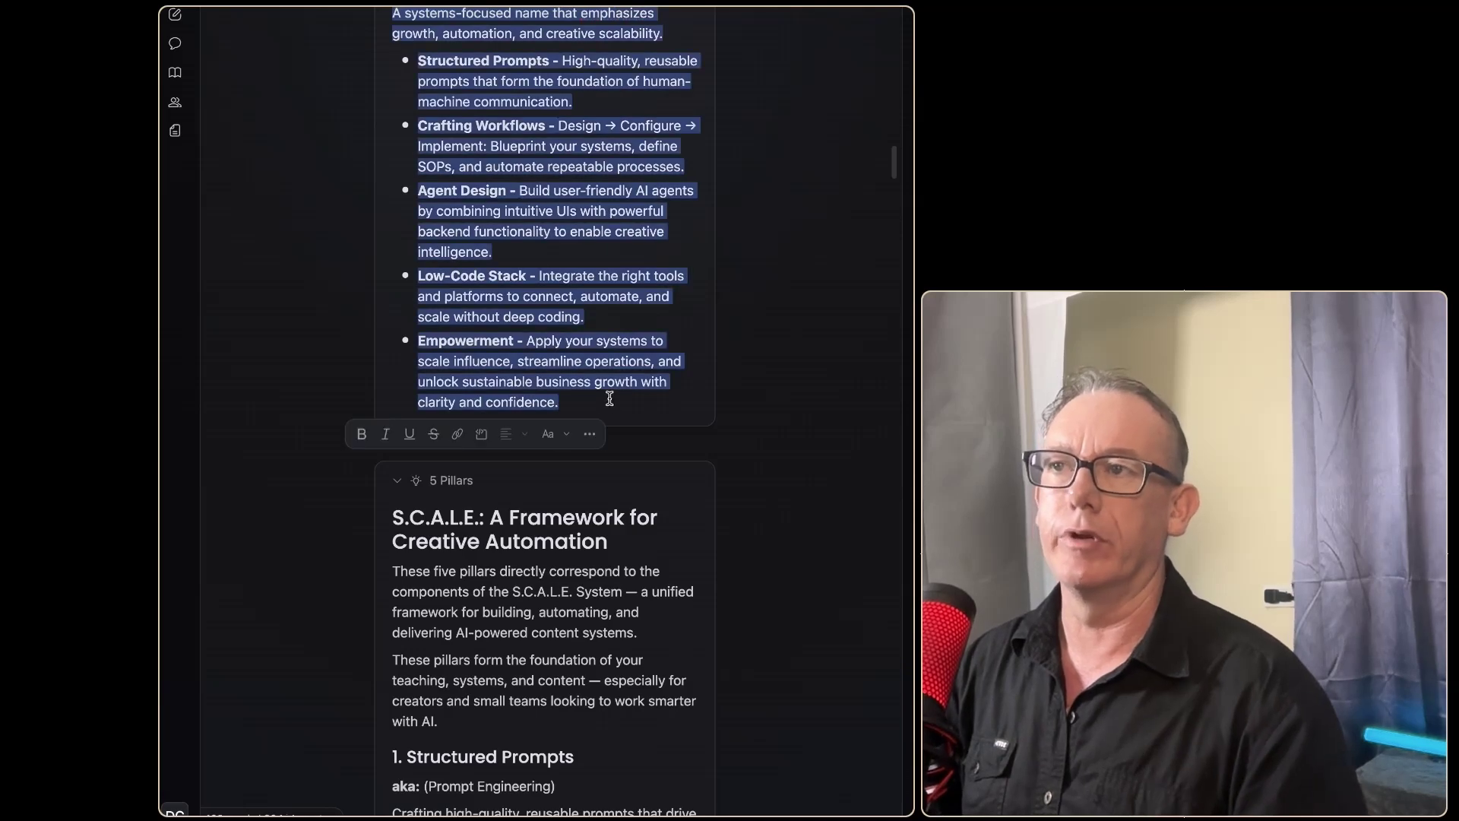
pyautogui.press('super+Tab')
pyautogui.scroll(-5, 433, 188)
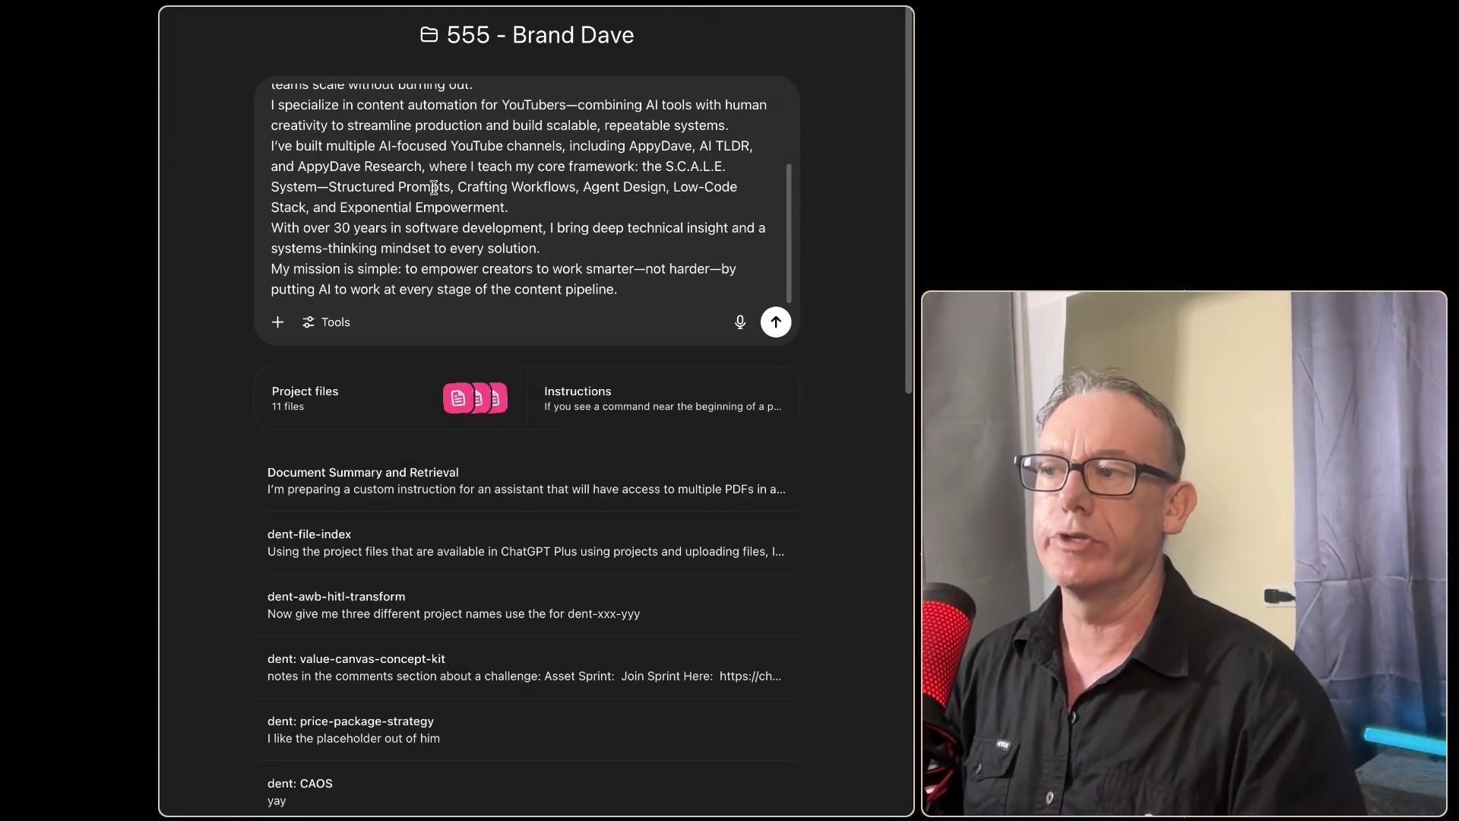
pyautogui.scroll(-8, 466, 195)
pyautogui.scroll(8, 479, 198)
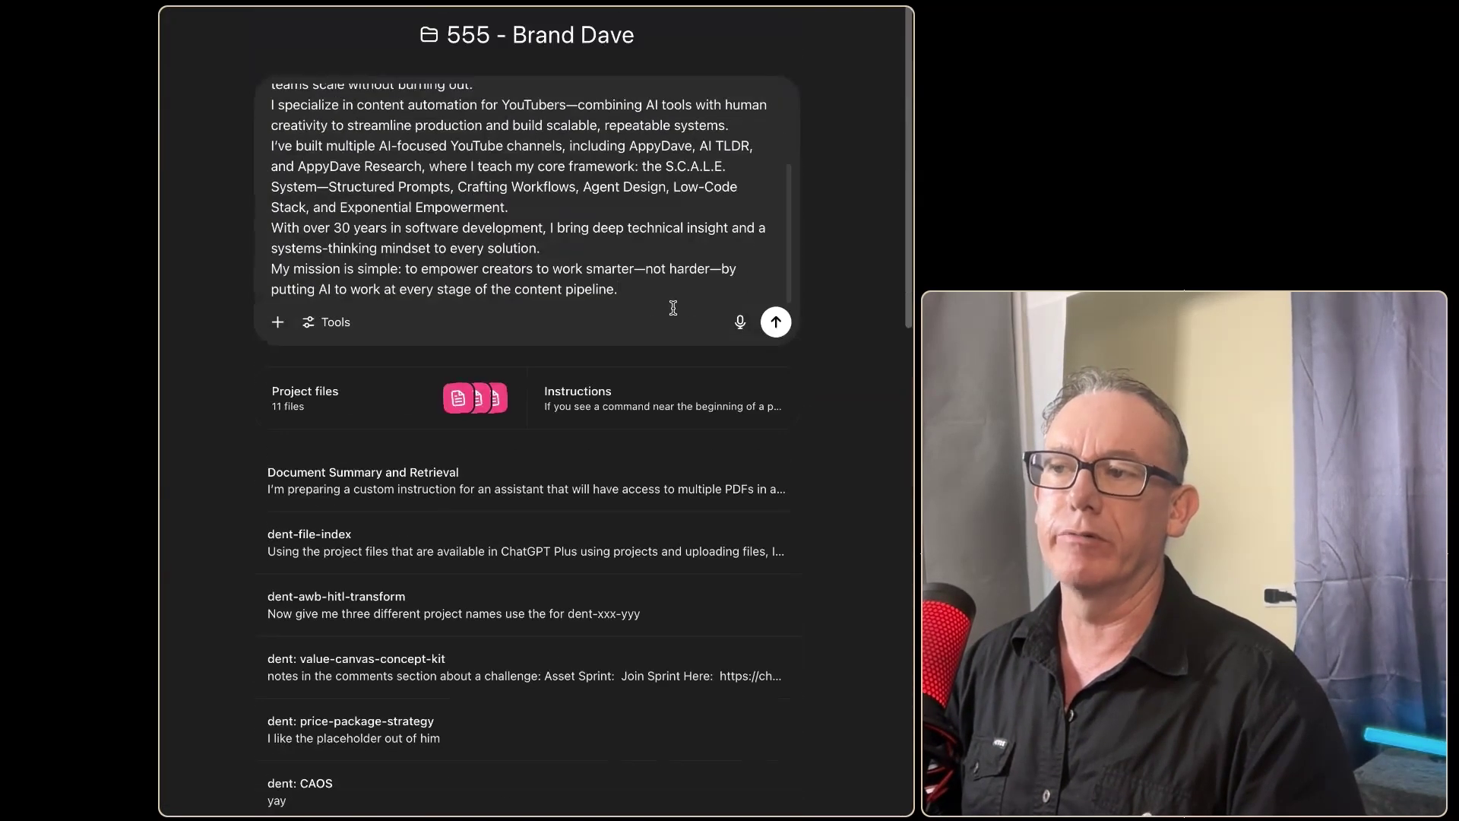
pyautogui.doubleClick(692, 166)
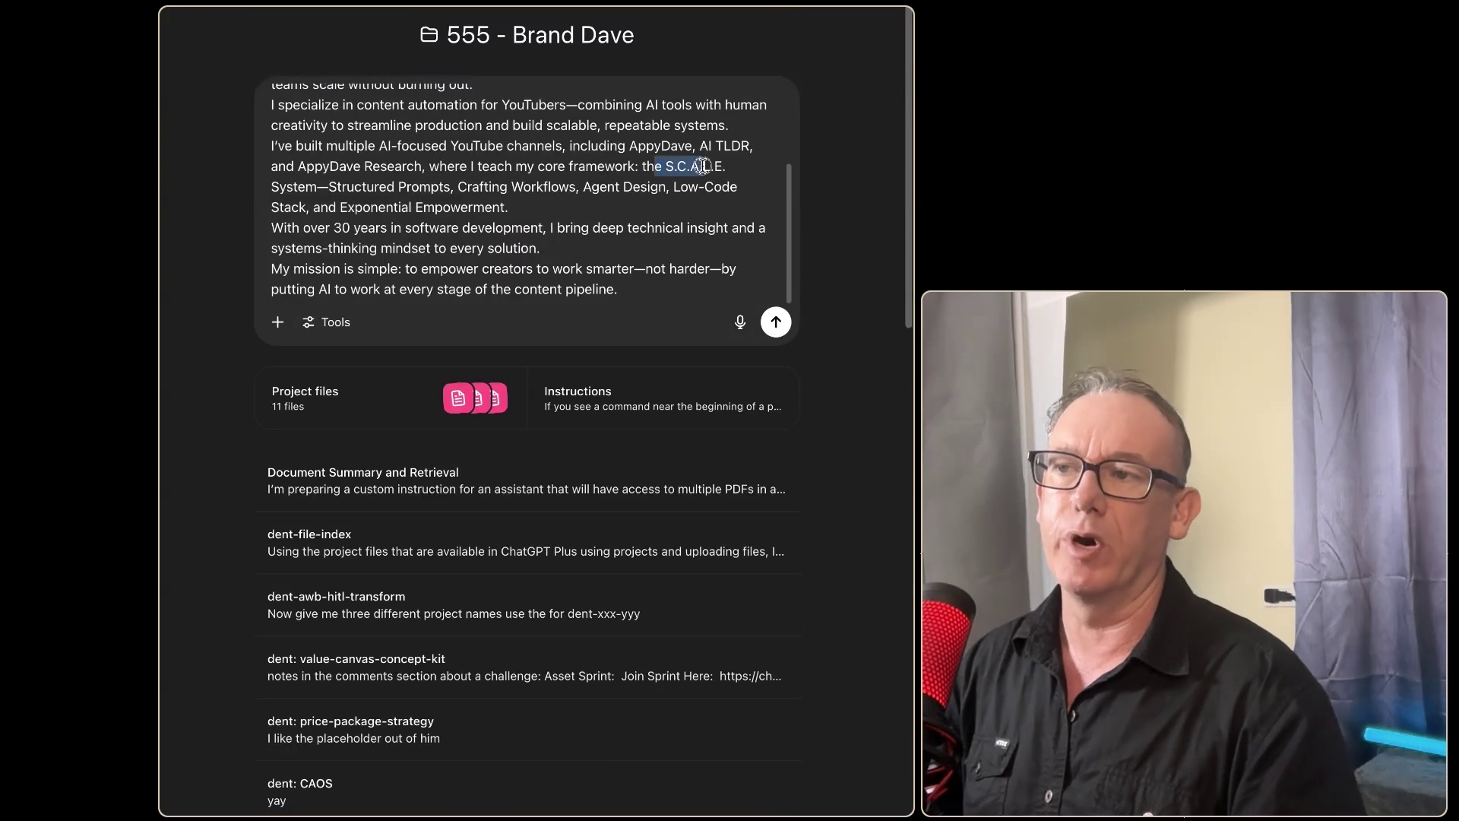
pyautogui.click(645, 286)
pyautogui.hotkey('shift', 'Return')
pyautogui.hotkey('shift', 'Return')
pyautogui.press('super+v')
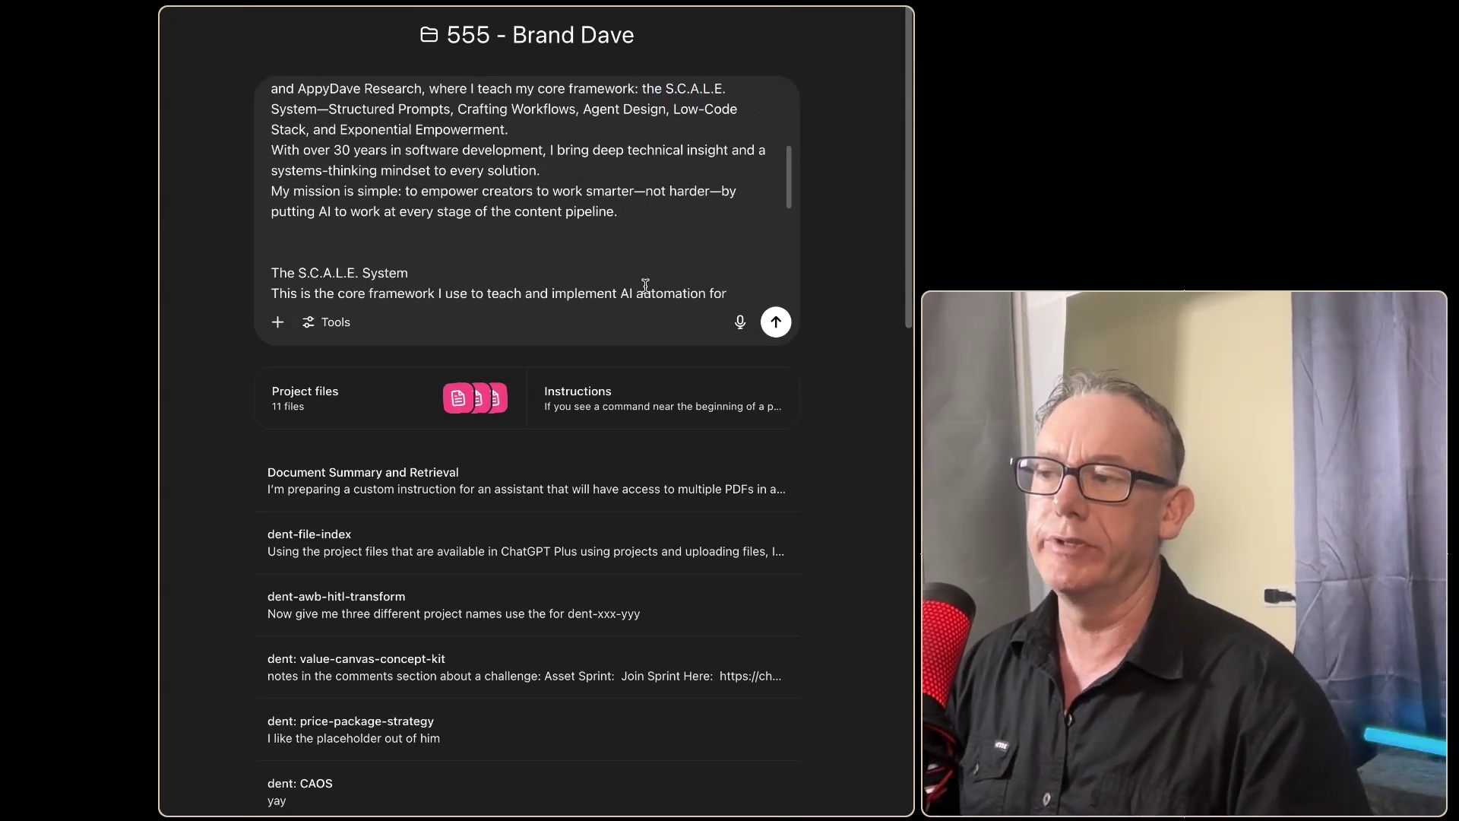
# Step: Send the ICP request and read the 'AI-Driven Creator' profile summary and pain points
pyautogui.click(776, 321)
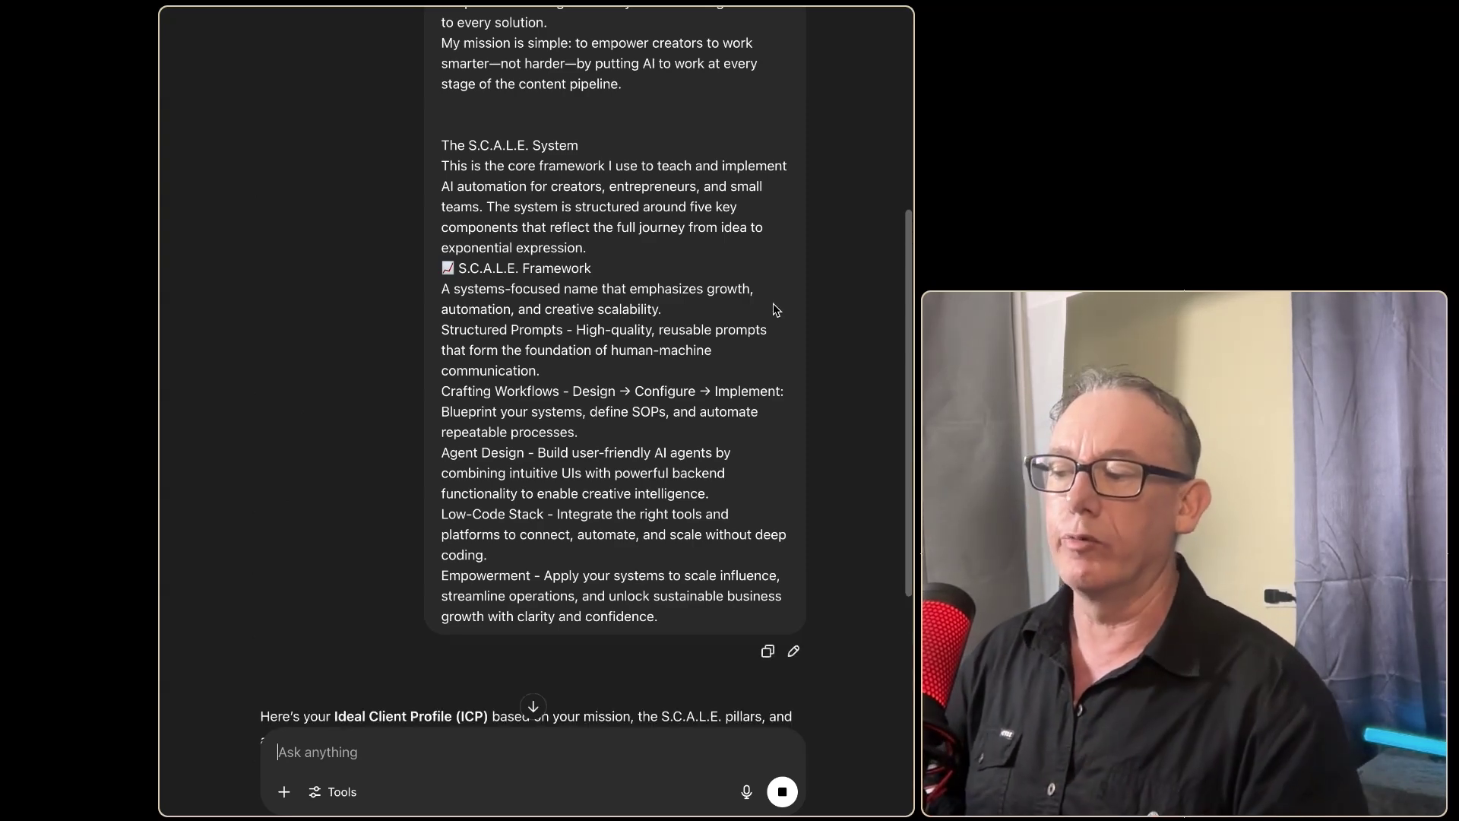
pyautogui.scroll(-8, 768, 391)
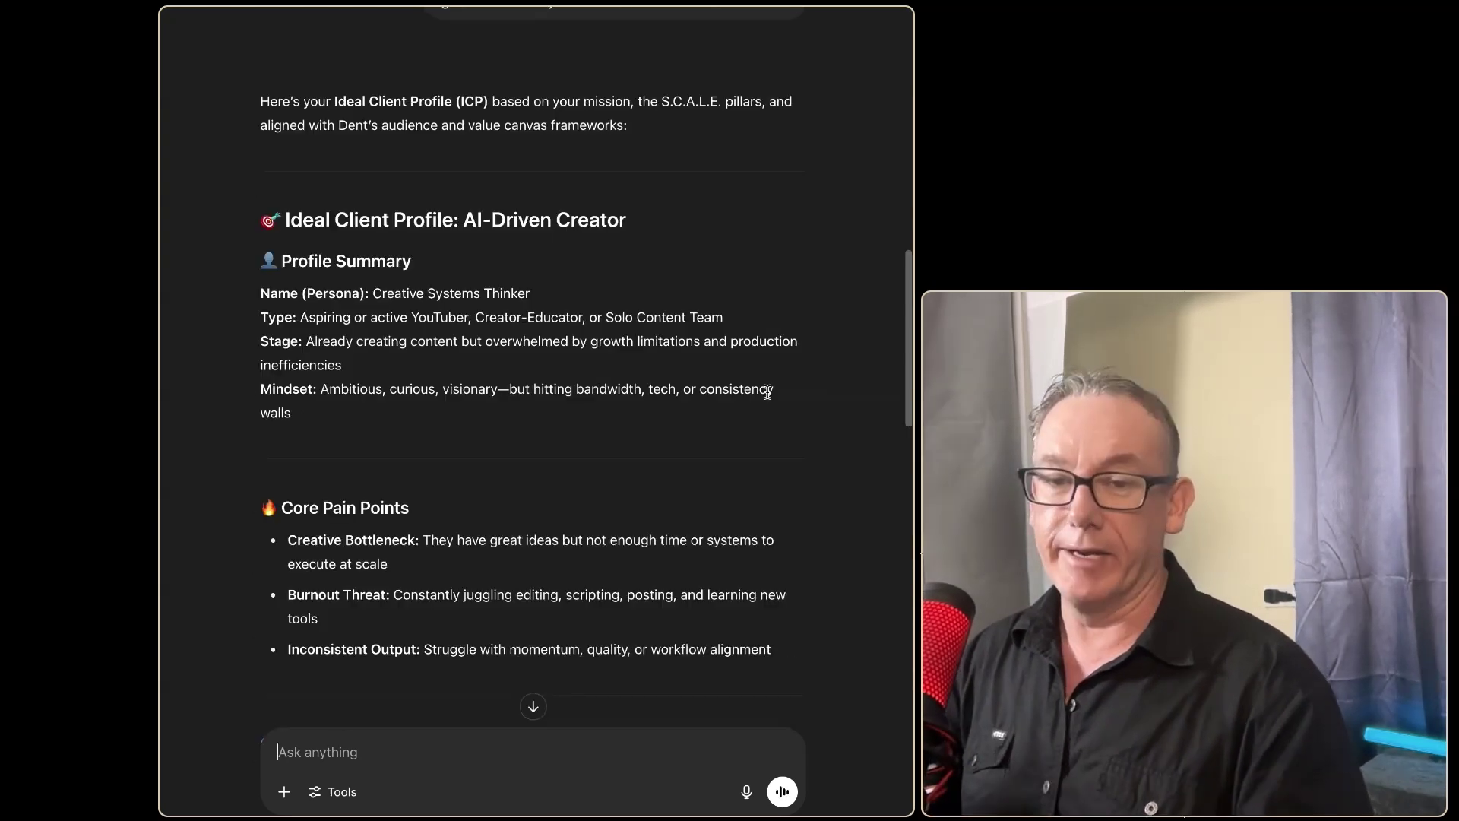
pyautogui.scroll(-2, 471, 334)
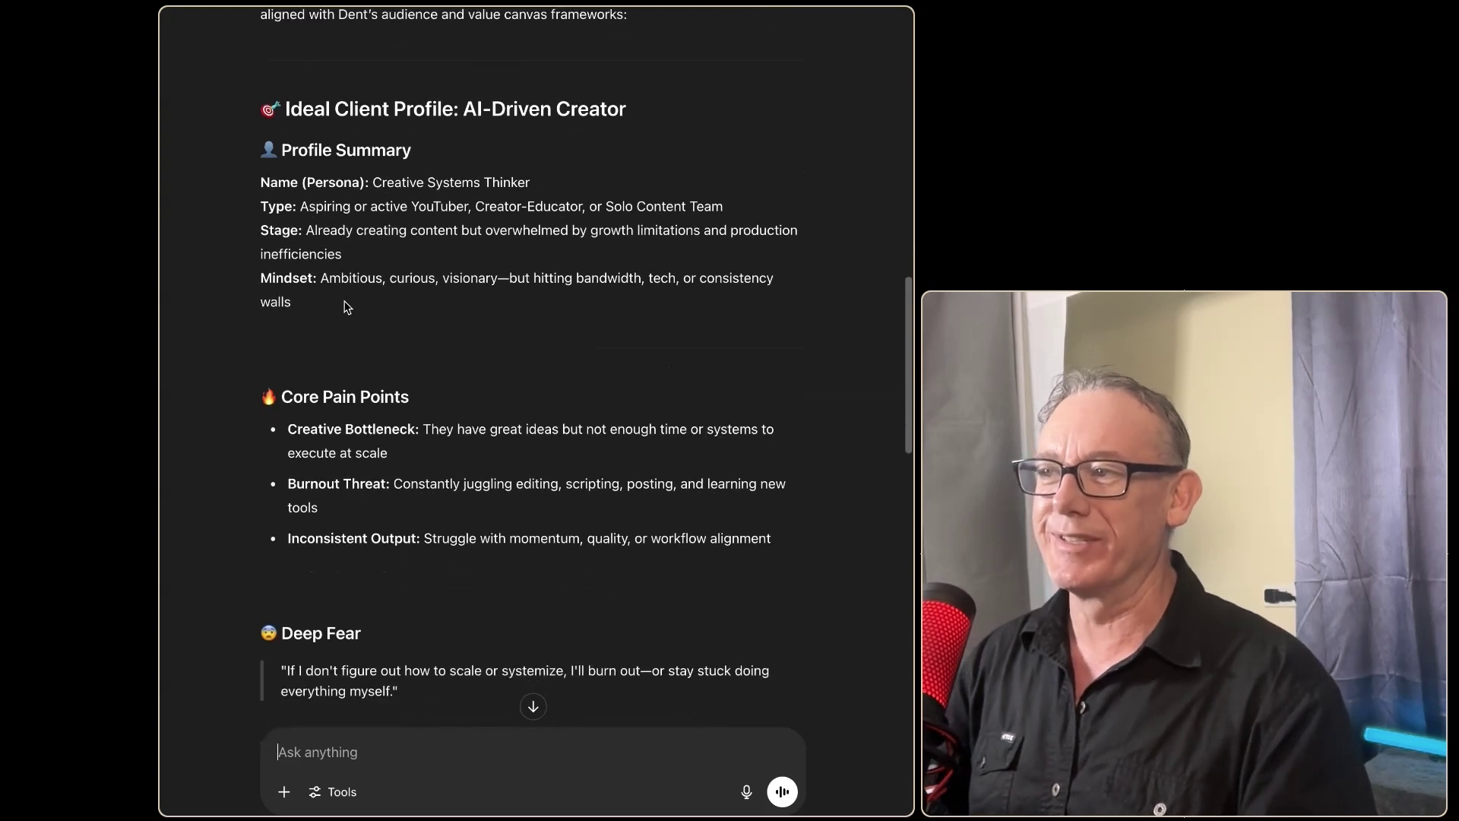
pyautogui.scroll(1, 343, 305)
pyautogui.scroll(1, 344, 305)
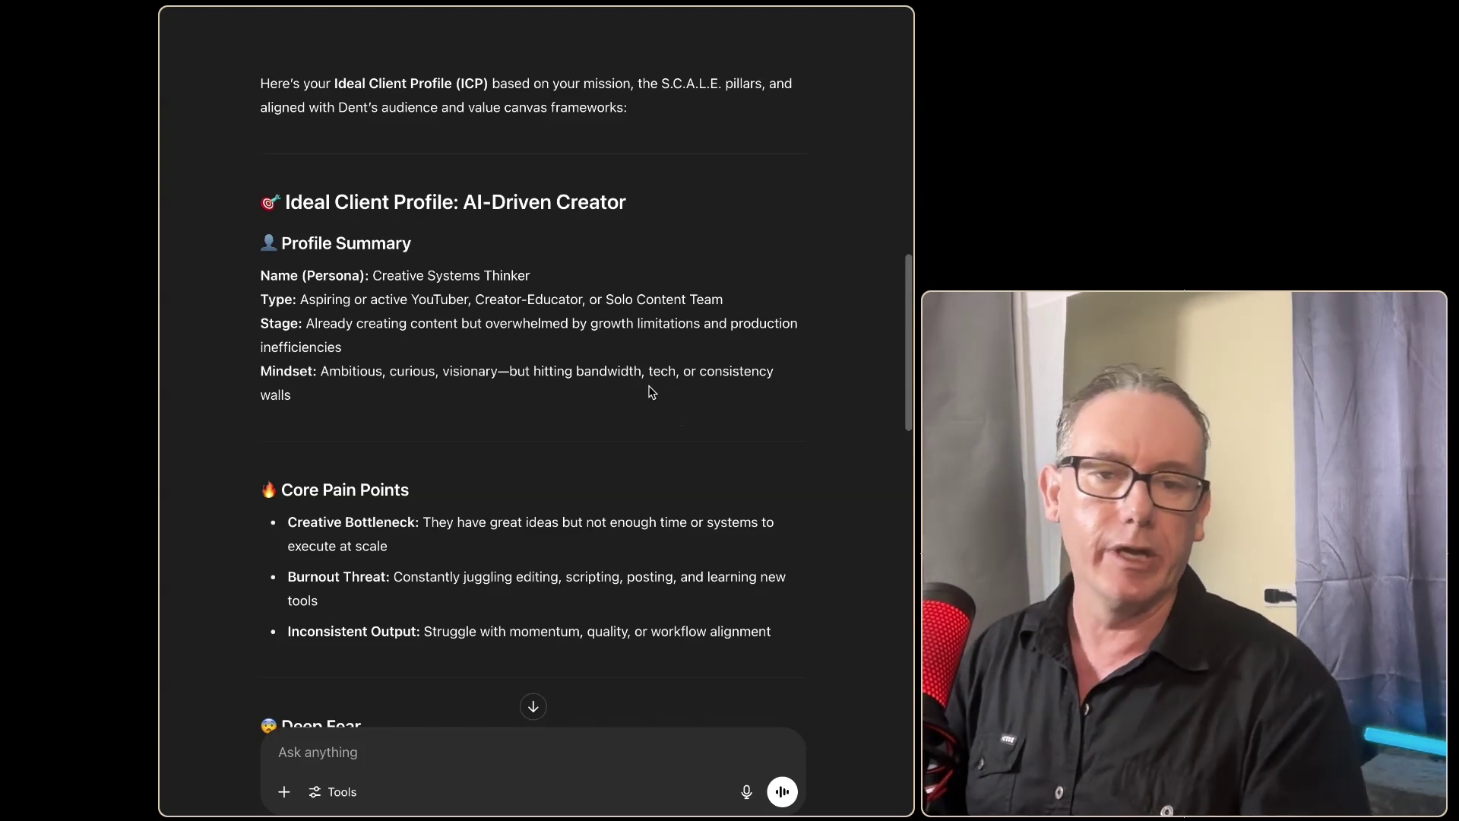
pyautogui.moveTo(250, 247); pyautogui.dragTo(429, 371)
pyautogui.scroll(-2, 479, 411)
pyautogui.scroll(-3, 479, 411)
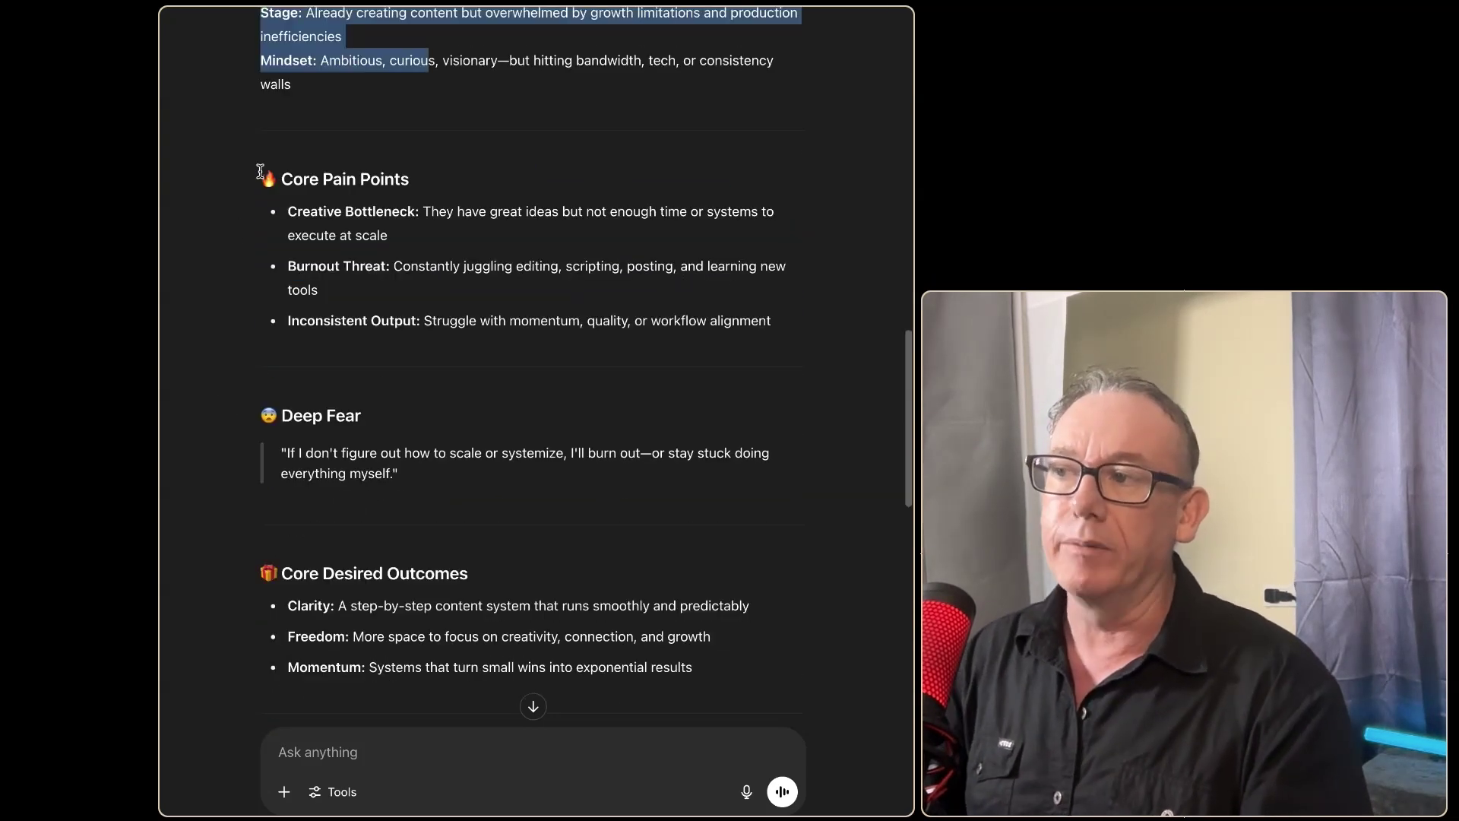
pyautogui.scroll(-2, 318, 487)
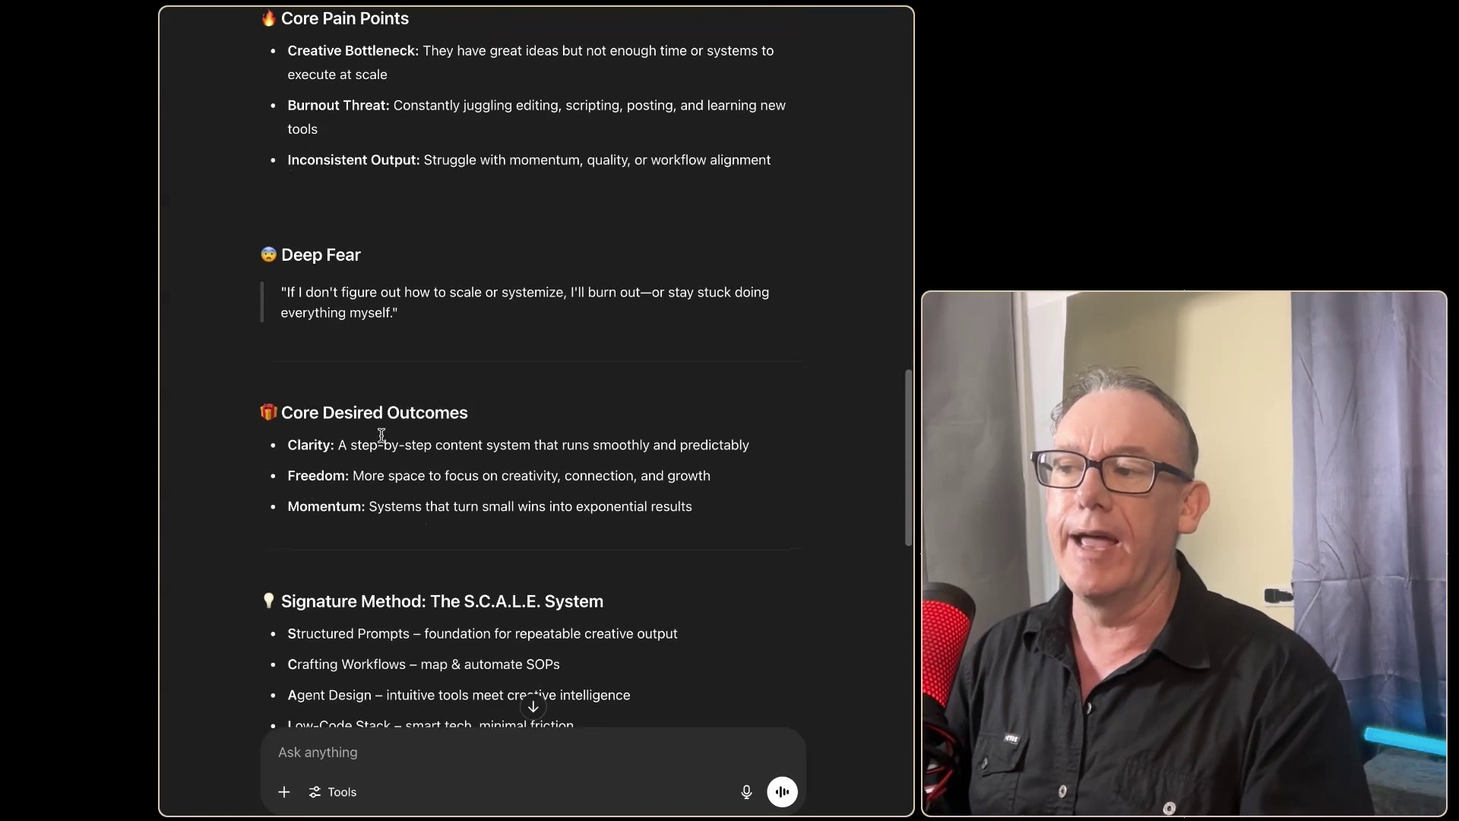
pyautogui.scroll(-2, 387, 447)
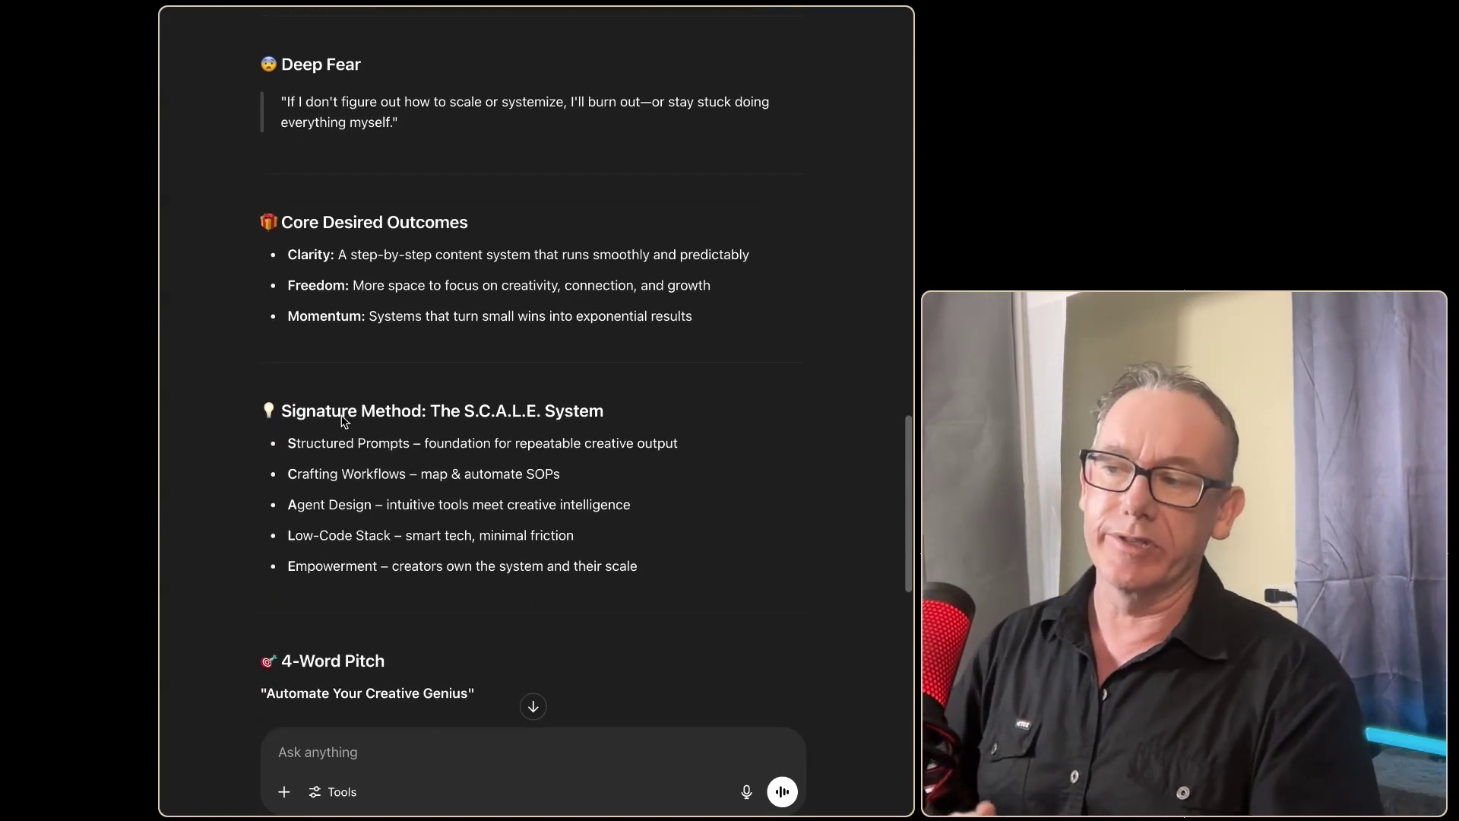
pyautogui.moveTo(279, 411)
pyautogui.mouseDown()
pyautogui.moveTo(390, 505)
pyautogui.moveTo(541, 580)
pyautogui.moveTo(544, 569)
pyautogui.mouseUp()
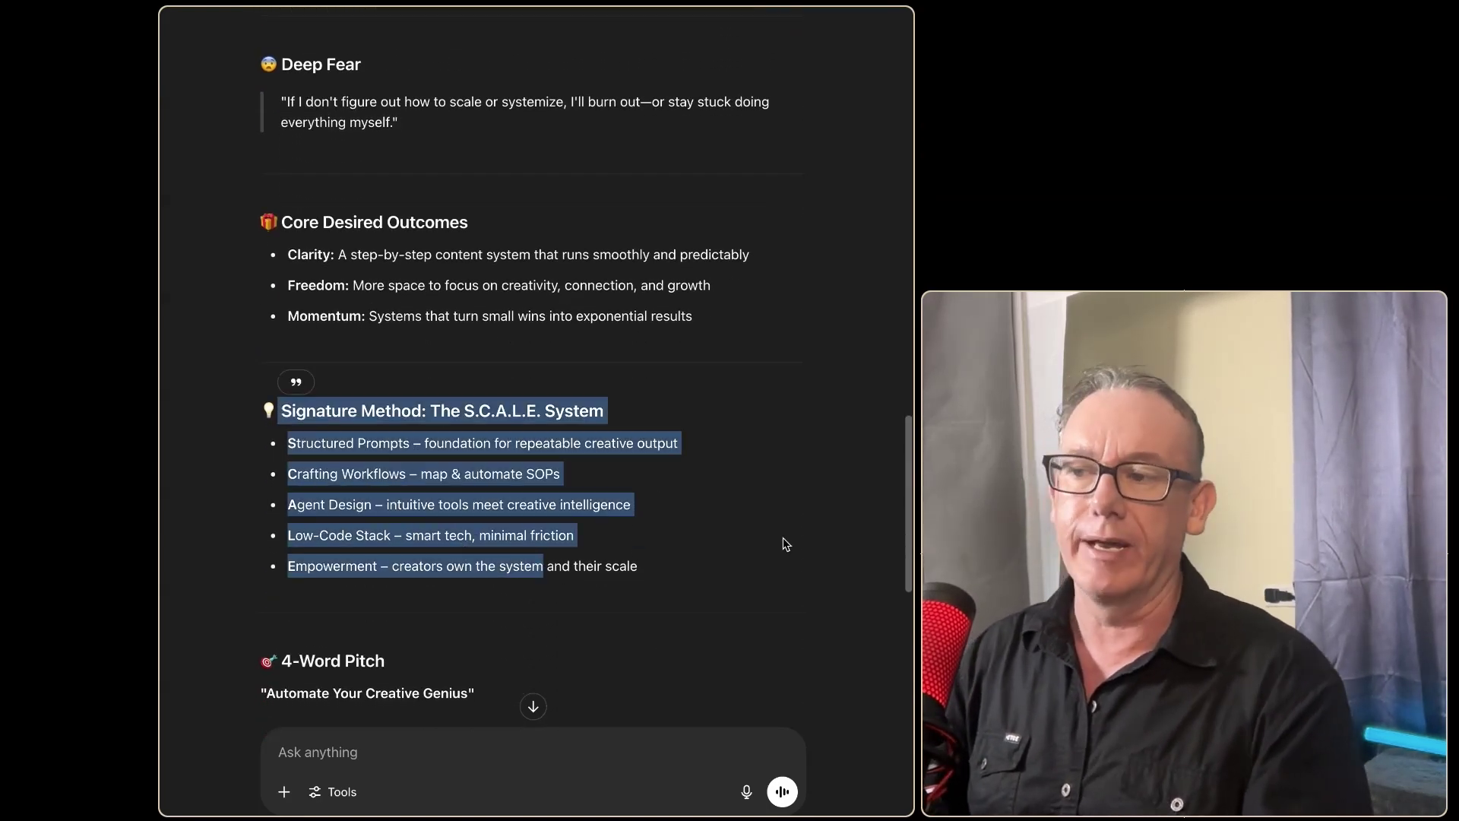
pyautogui.click(787, 545)
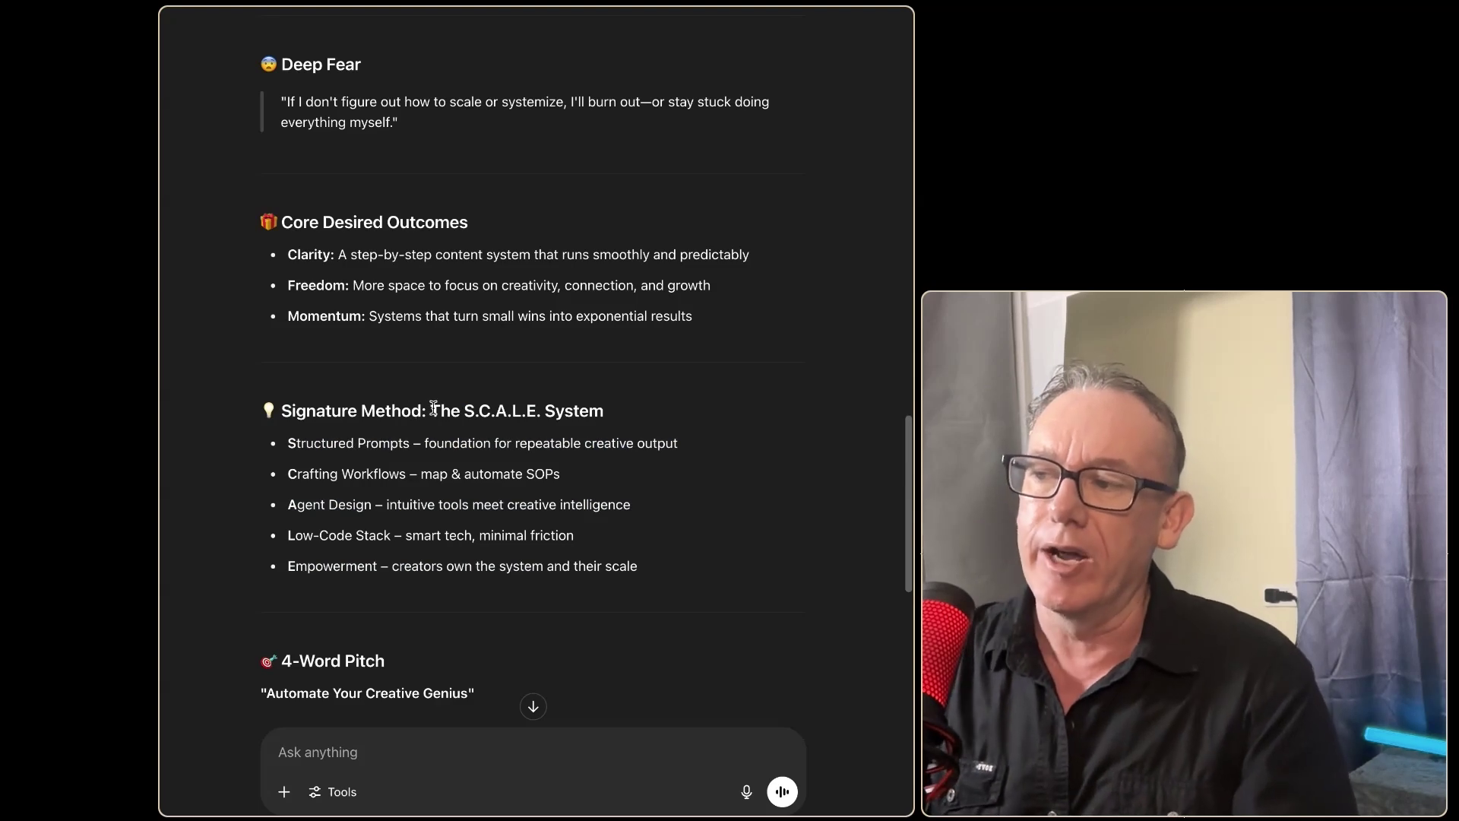
pyautogui.moveTo(421, 412); pyautogui.dragTo(294, 407)
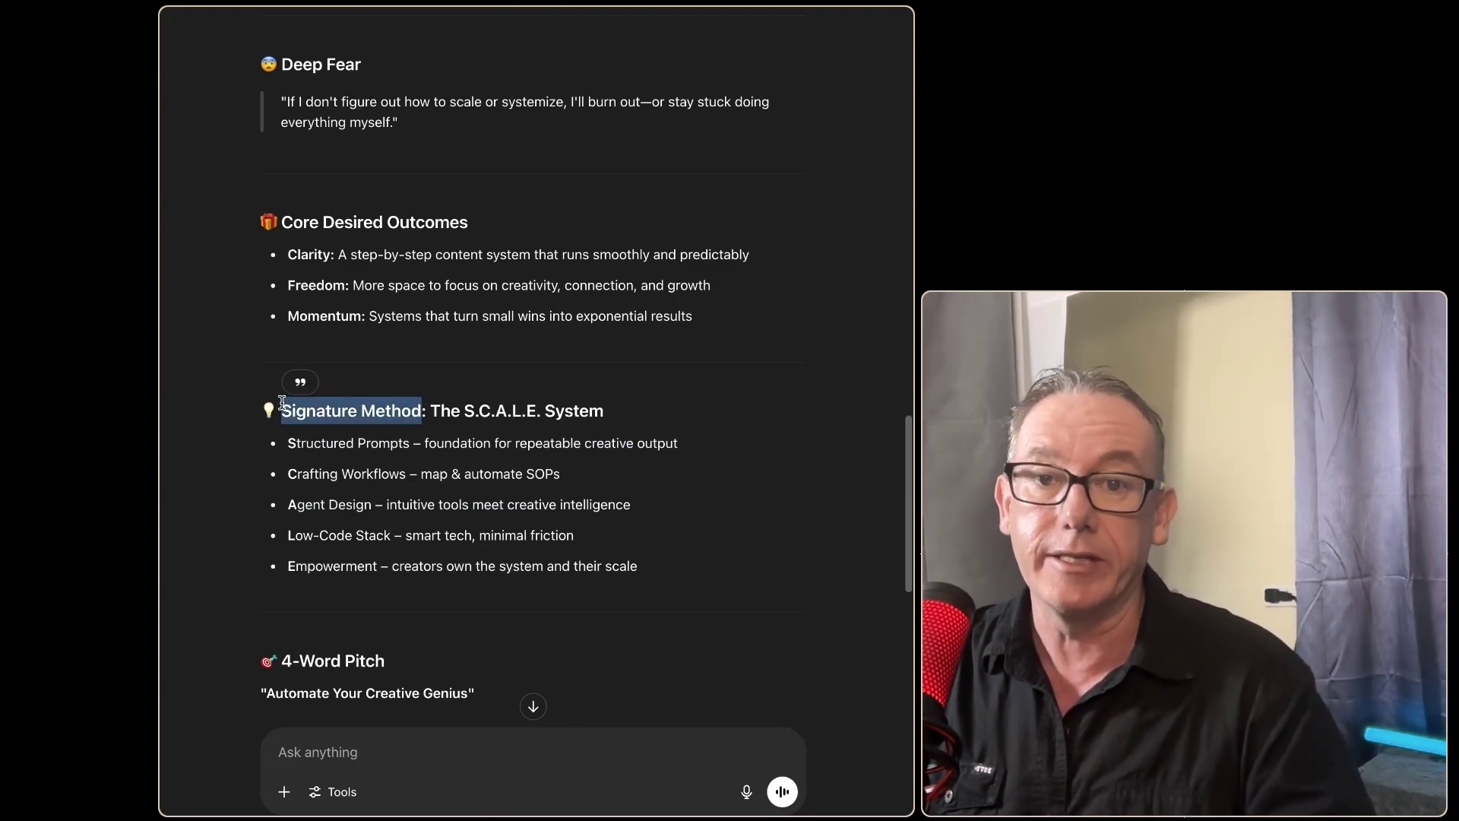
pyautogui.scroll(-3, 416, 465)
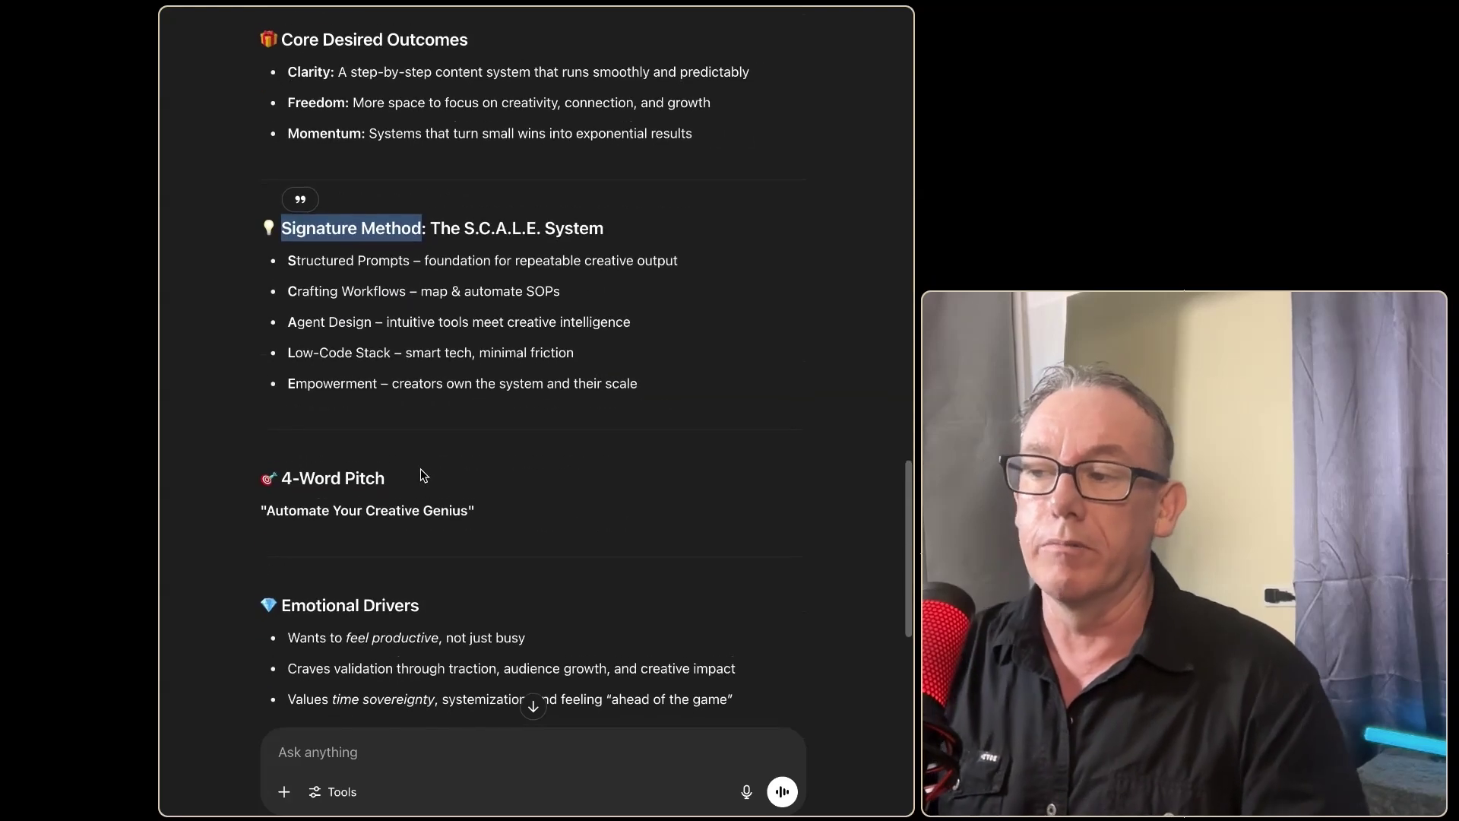